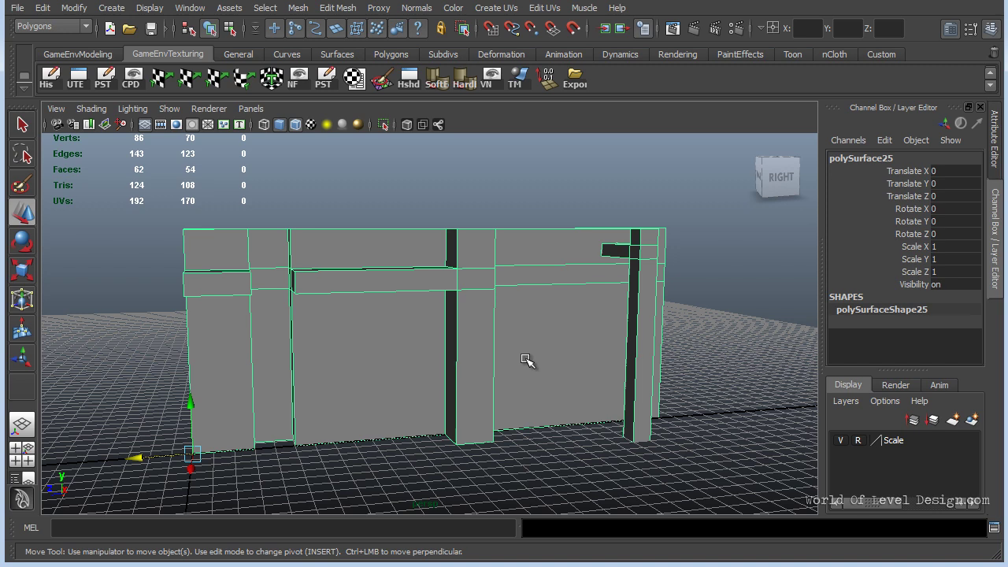
Step: Open the UV Texture Editor for the selected wall mesh
left_click_drag(234, 323, 410, 327, "alt")
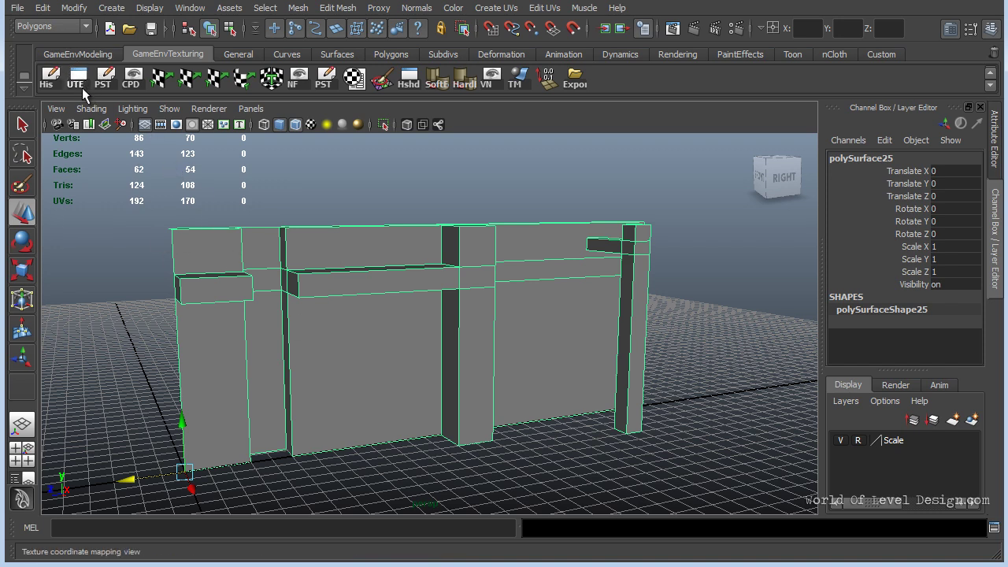
left_click(189, 8)
left_click(223, 192)
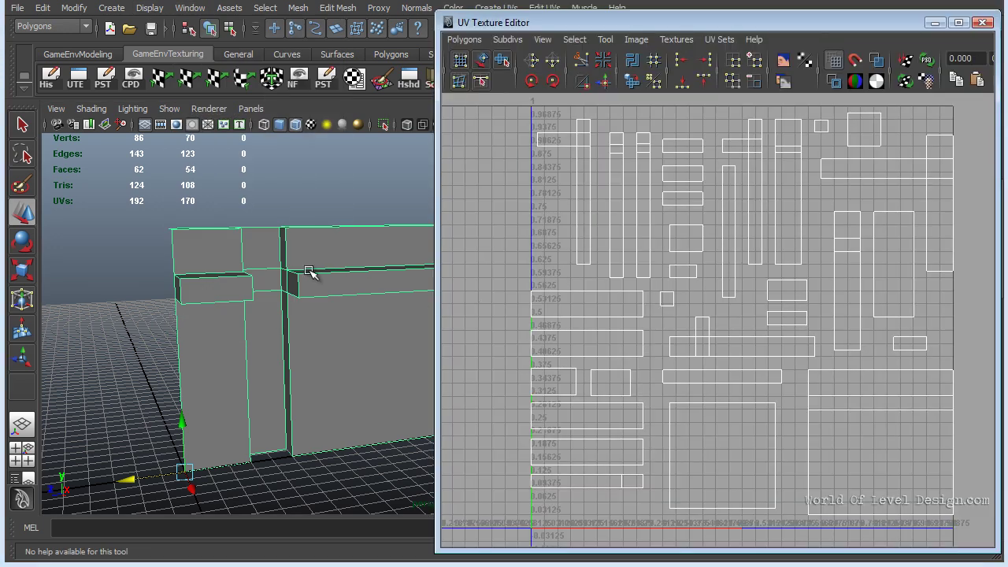
right_click_drag(342, 266, 329, 263, "alt")
middle_click_drag(328, 263, 178, 244, "alt")
right_click_drag(178, 243, 423, 263, "alt")
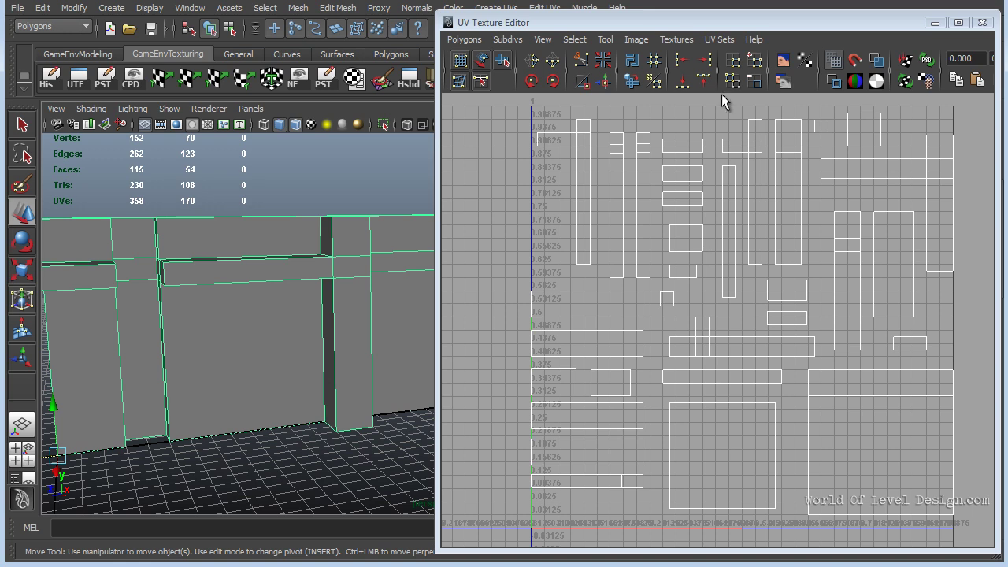
Step: Switch the wall's current UV set to map1 and back to the second set to compare their layouts
left_click(719, 40)
left_click(732, 62)
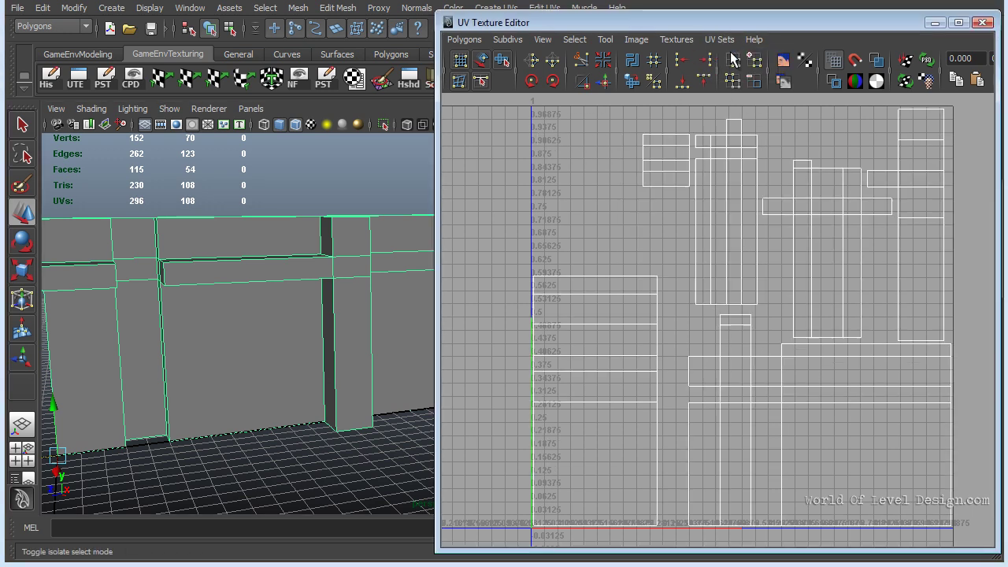
left_click(719, 39)
left_click(735, 75)
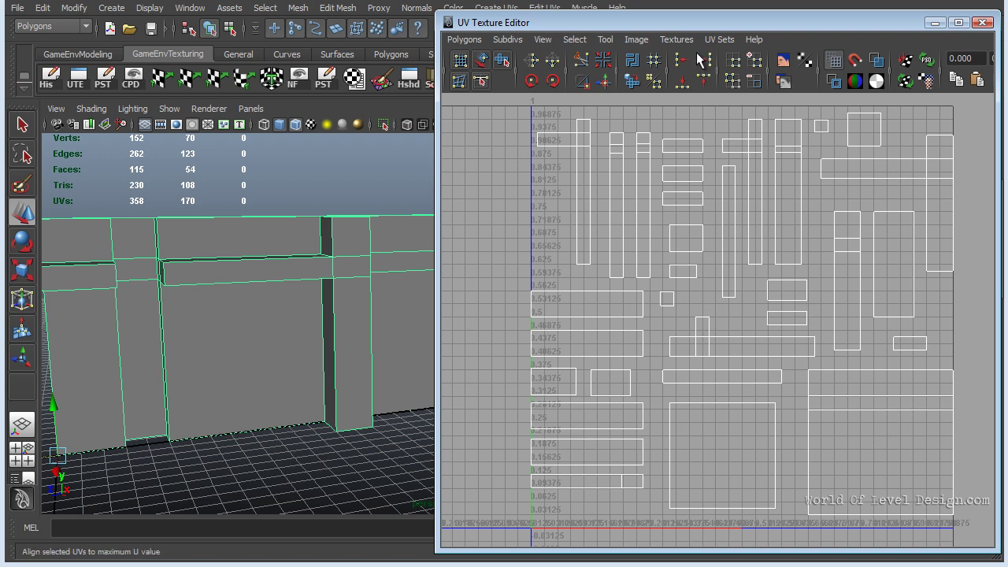
Step: Delete the wall's current second UV set and close the UV Texture Editor
left_click(463, 39)
left_click(464, 39)
left_click(465, 37)
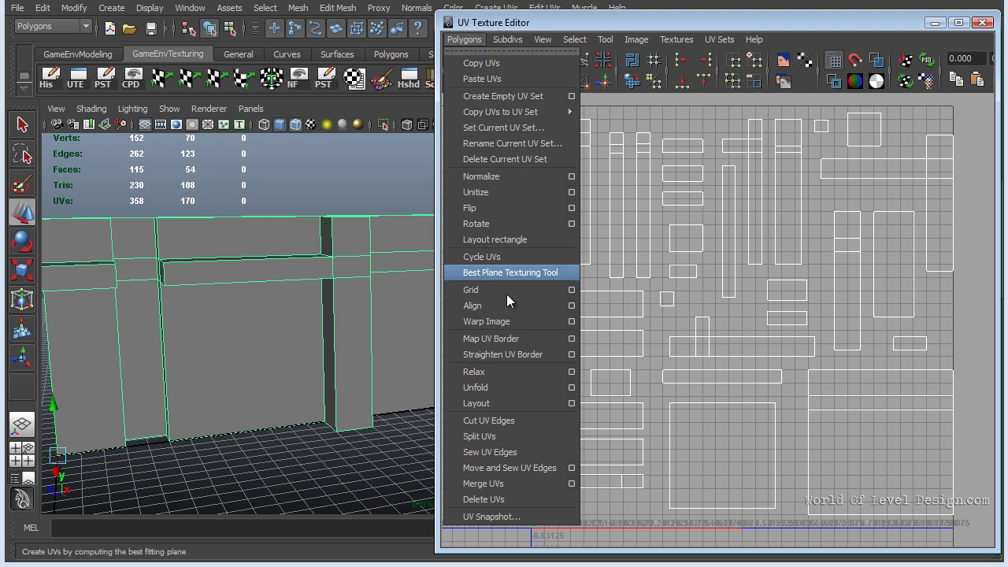
left_click(520, 159)
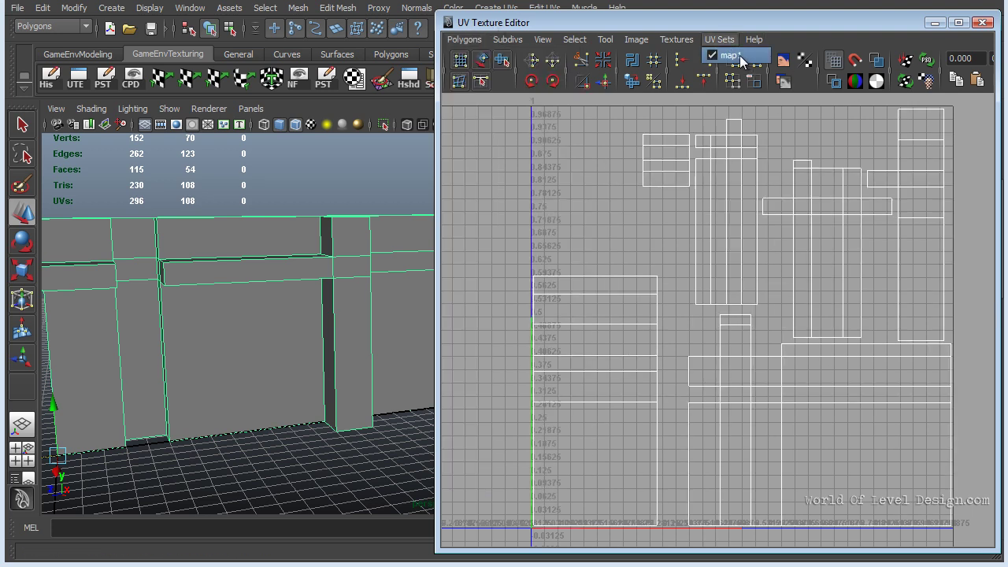
left_click(983, 22)
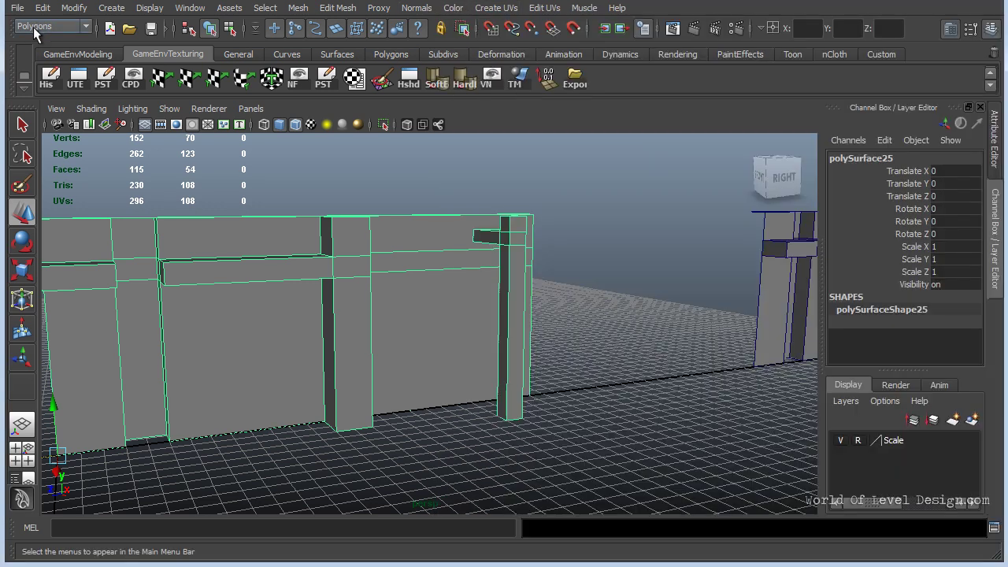
Step: Create an empty UV set named lightmap on the selected wall mesh
left_click(495, 8)
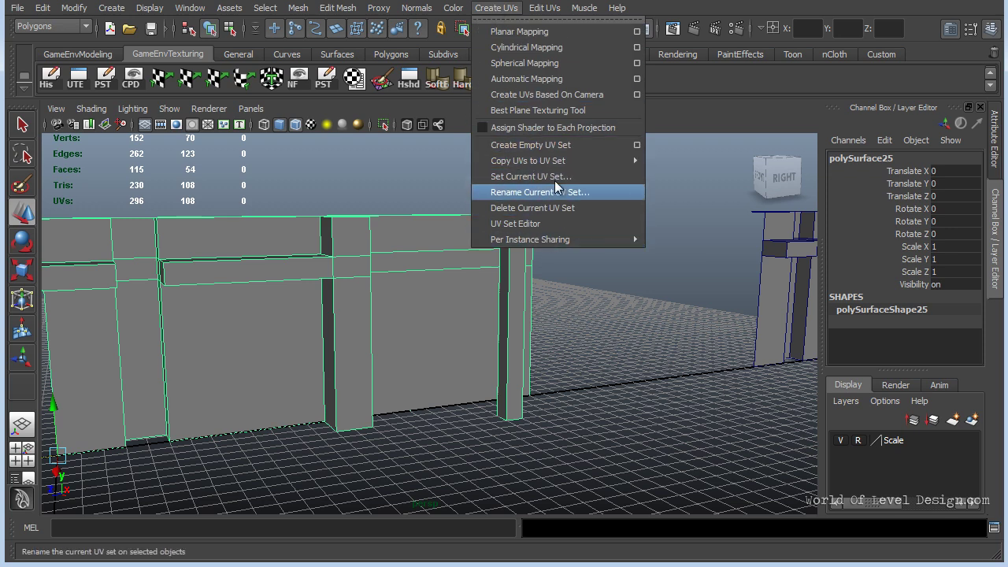
right_click_drag(381, 354, 399, 351, "alt")
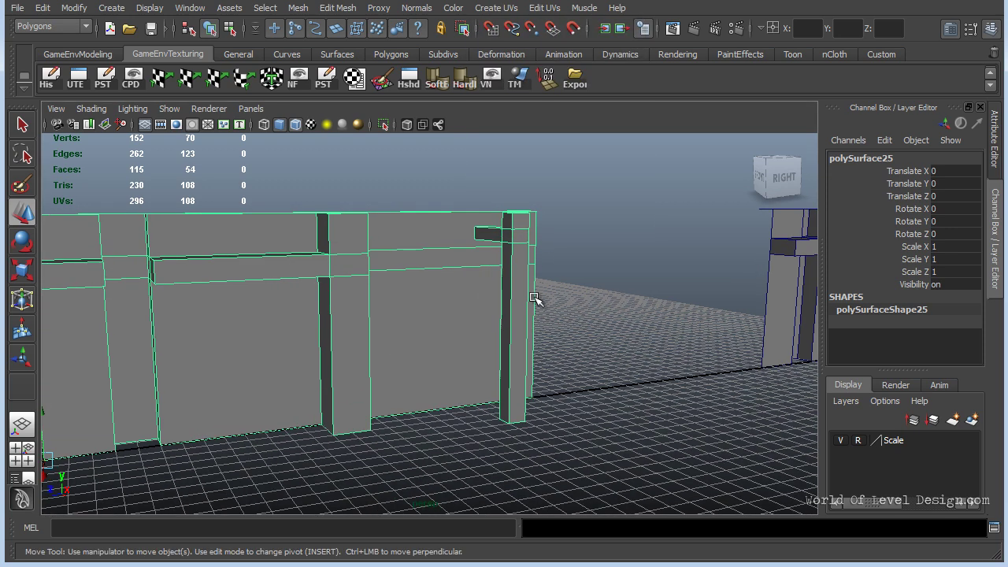
middle_click_drag(398, 352, 416, 352, "alt")
left_click_drag(595, 299, 555, 289, "alt")
mouse_move(436, 278)
left_mouse_down("alt")
mouse_move(443, 269)
mouse_move(430, 272)
left_mouse_up("alt")
key("ctrl+z")
left_click_drag(405, 338, 392, 344, "alt")
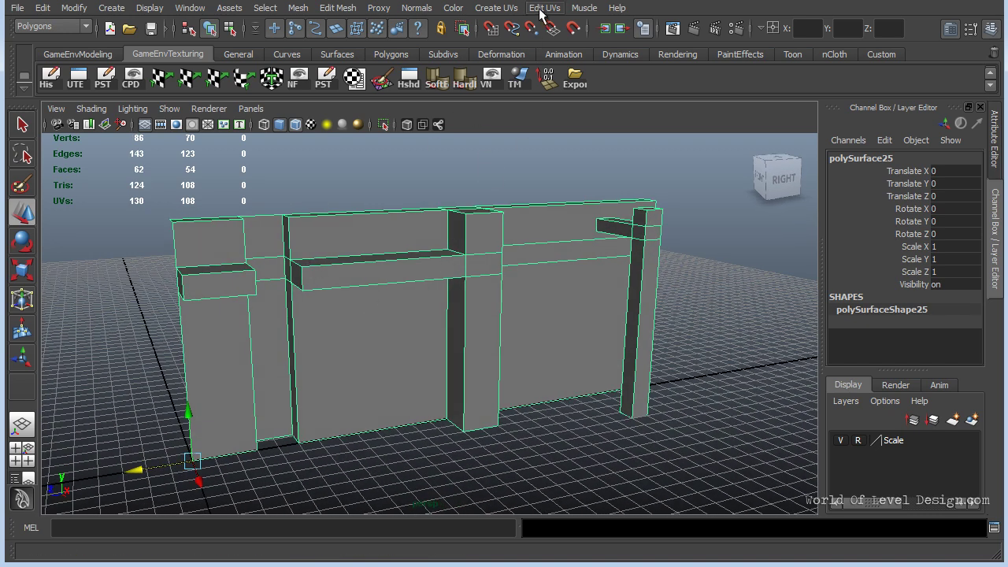
left_click(496, 8)
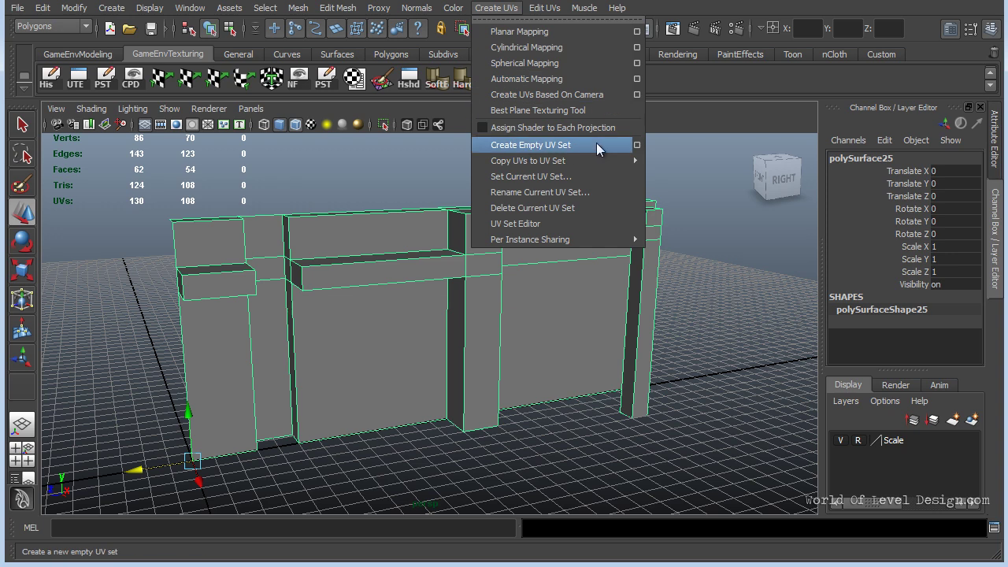
mouse_move(514, 166)
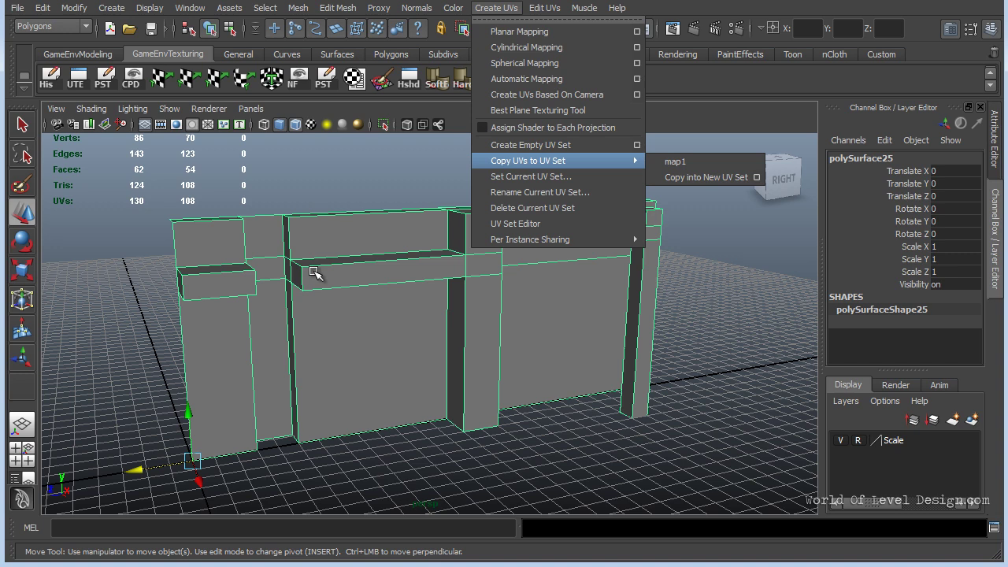
left_click(539, 146)
Step: Make lightmap the wall's current UV set in the UV Texture Editor, and close the editor
left_click(77, 76)
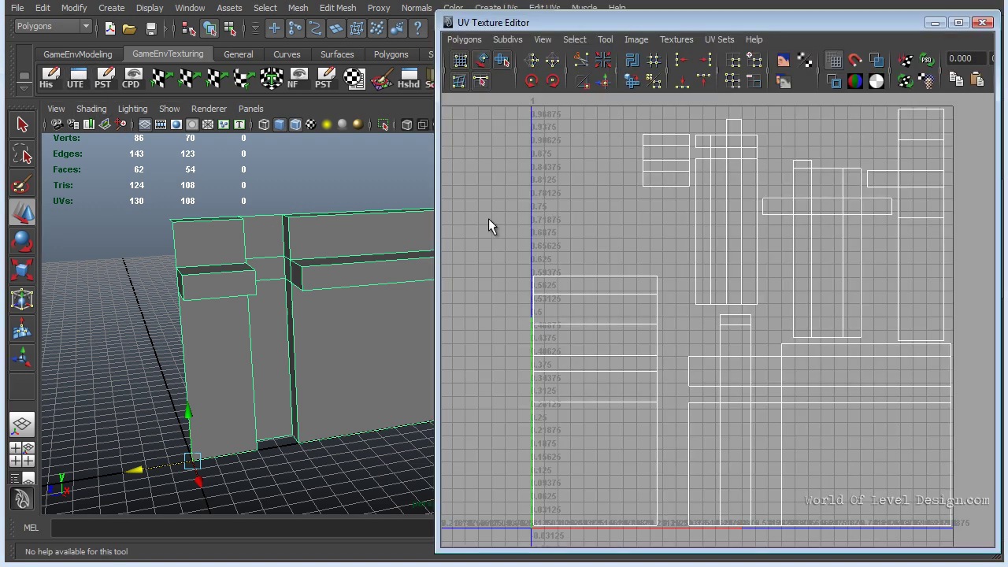
left_click(720, 39)
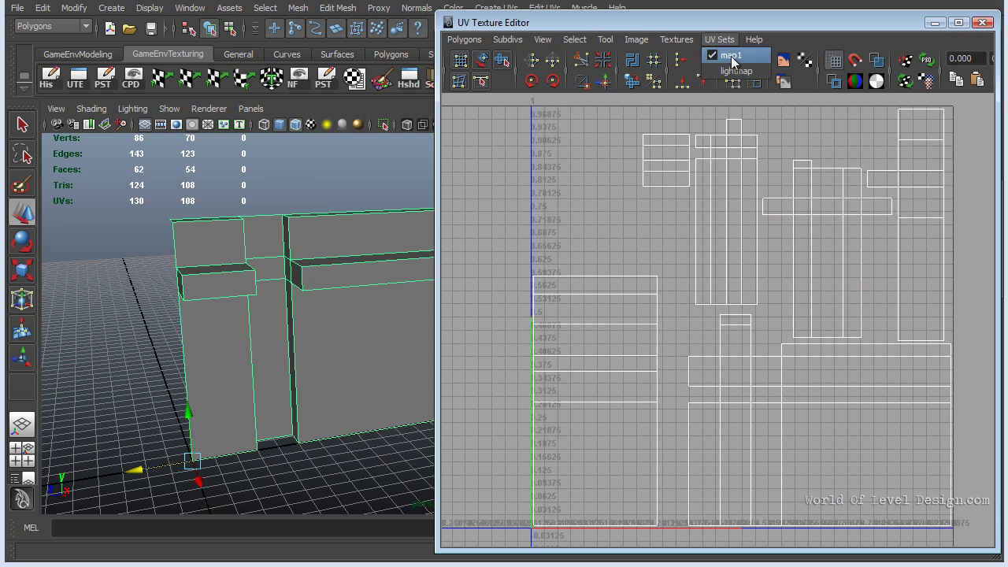
left_click(732, 56)
left_click(717, 39)
left_click(732, 71)
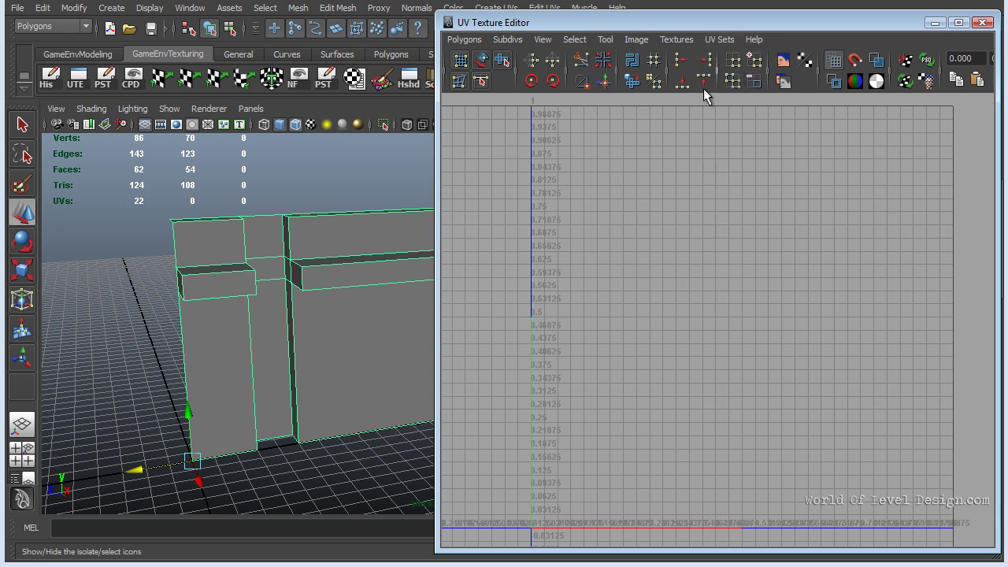
left_click(719, 39)
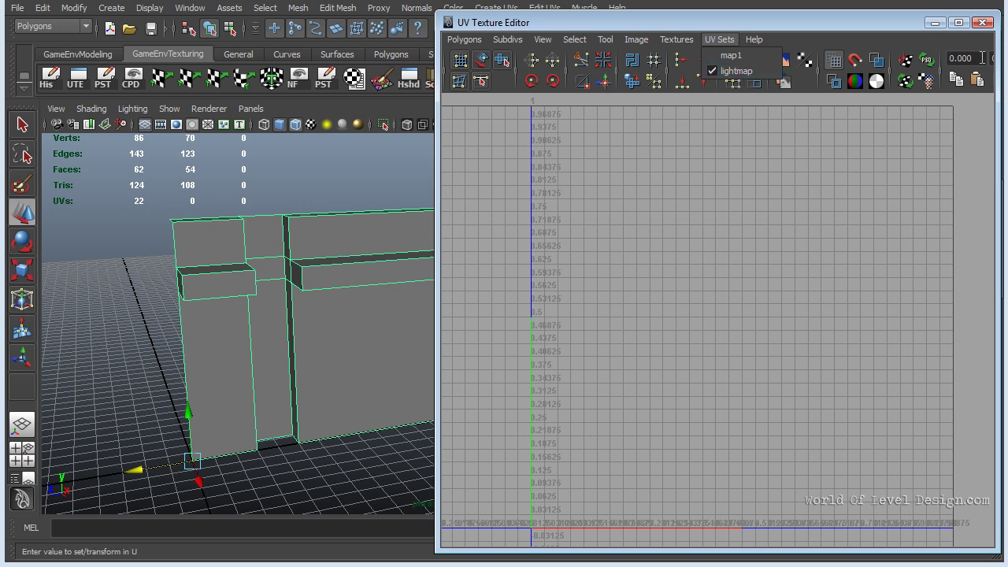
left_click(984, 26)
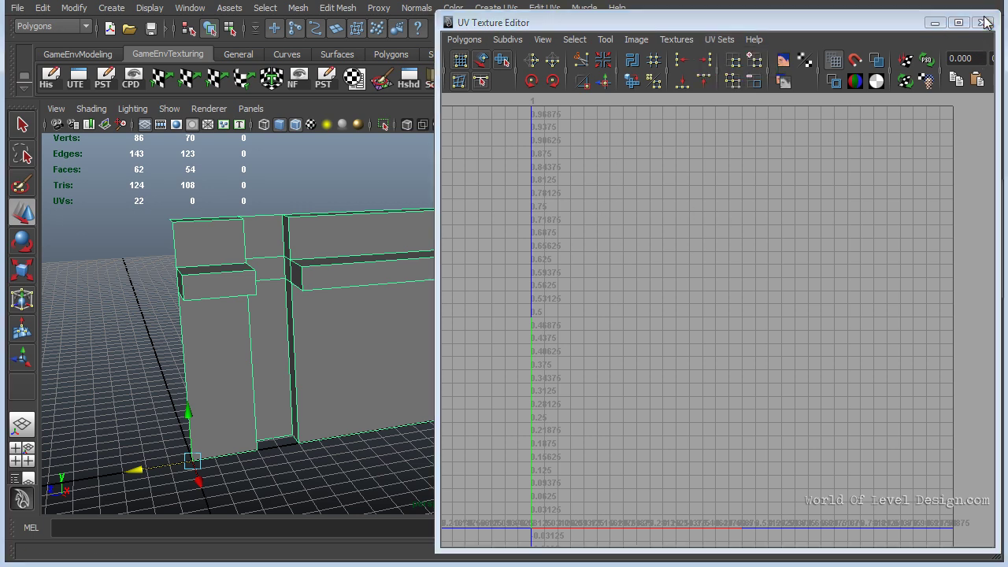
left_click(982, 22)
Step: Review the name setting in the Create Empty UV Set options and examine the lightmap set in the UV Texture Editor
left_click(497, 9)
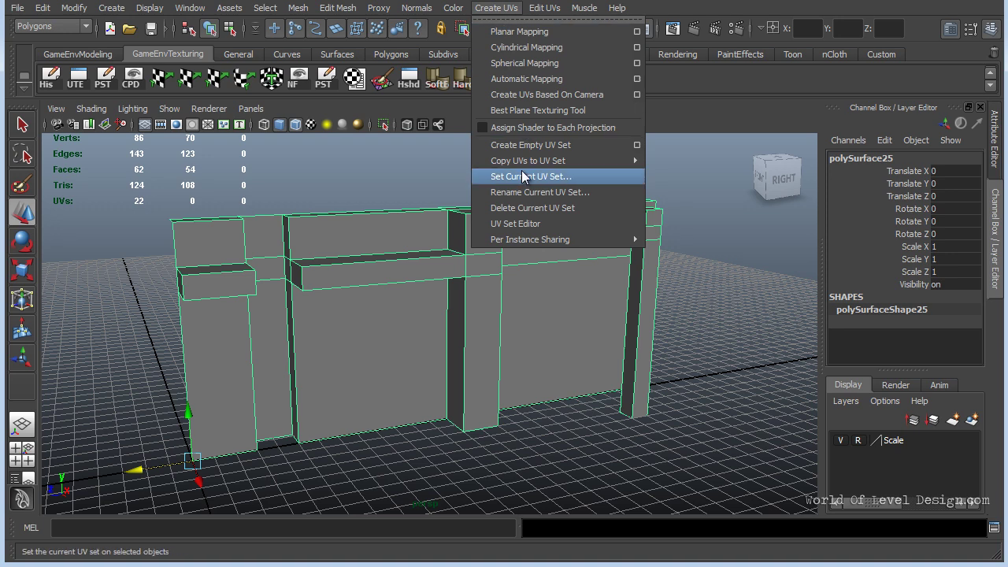
left_click(638, 145)
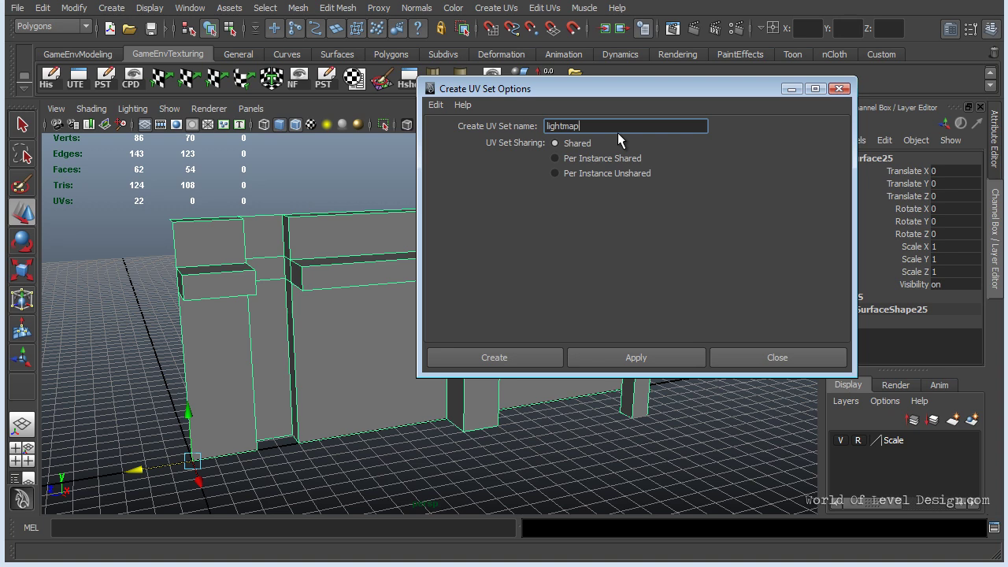
left_click(839, 89)
left_click(719, 39)
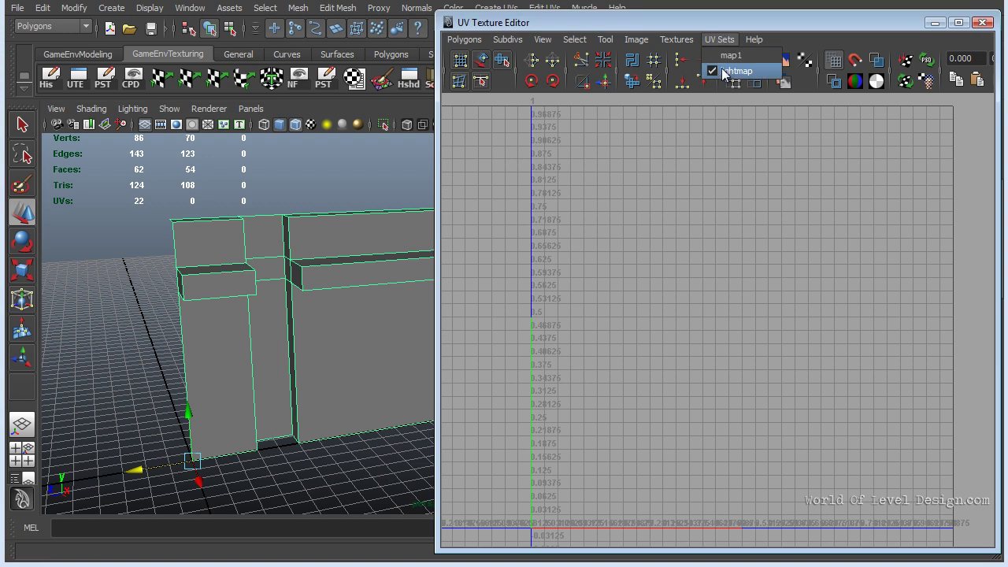
mouse_move(598, 252)
middle_mouse_down("alt")
mouse_move(646, 239)
mouse_move(607, 263)
middle_mouse_up("alt")
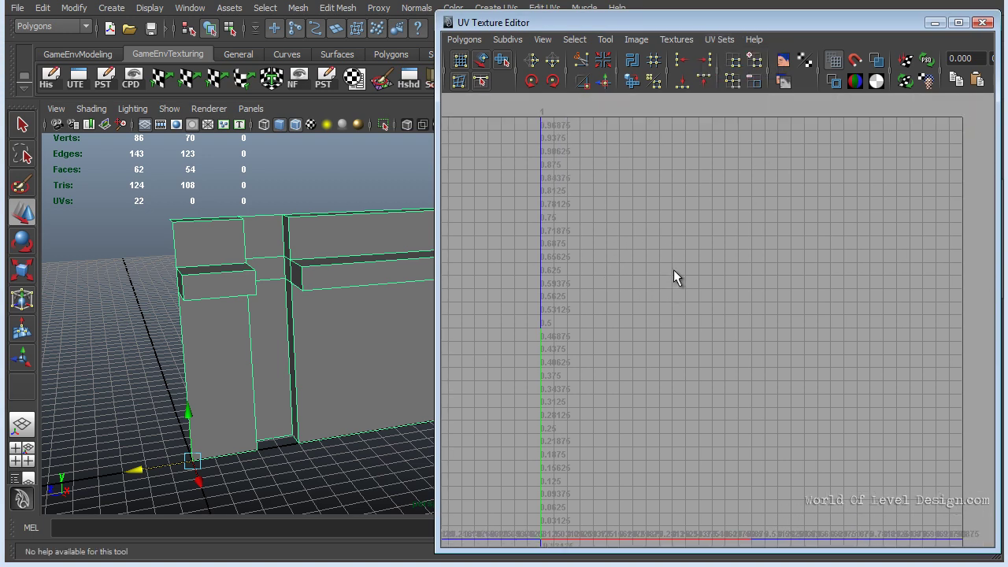
right_click_drag(758, 260, 740, 258, "alt")
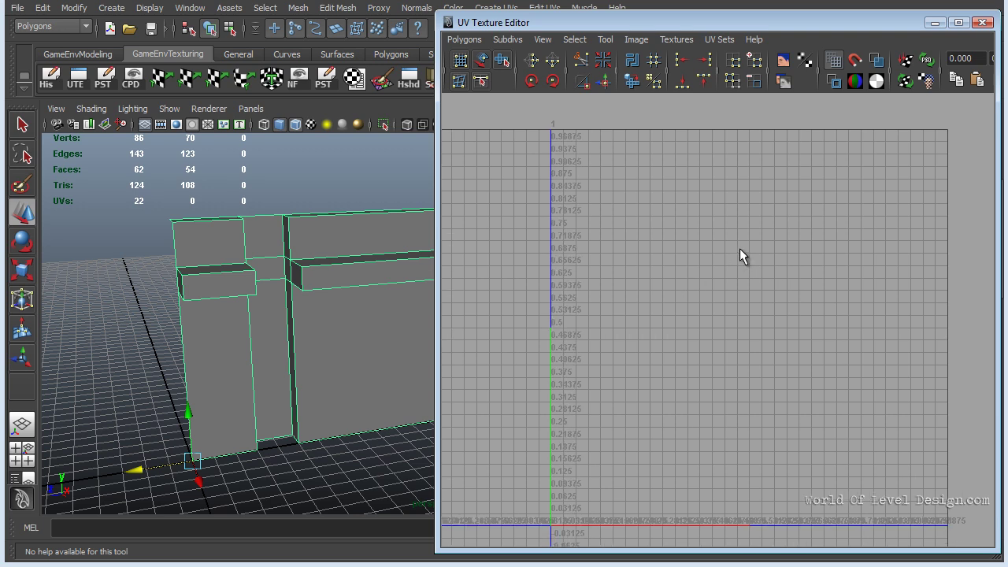
right_click_drag(358, 293, 306, 295, "alt")
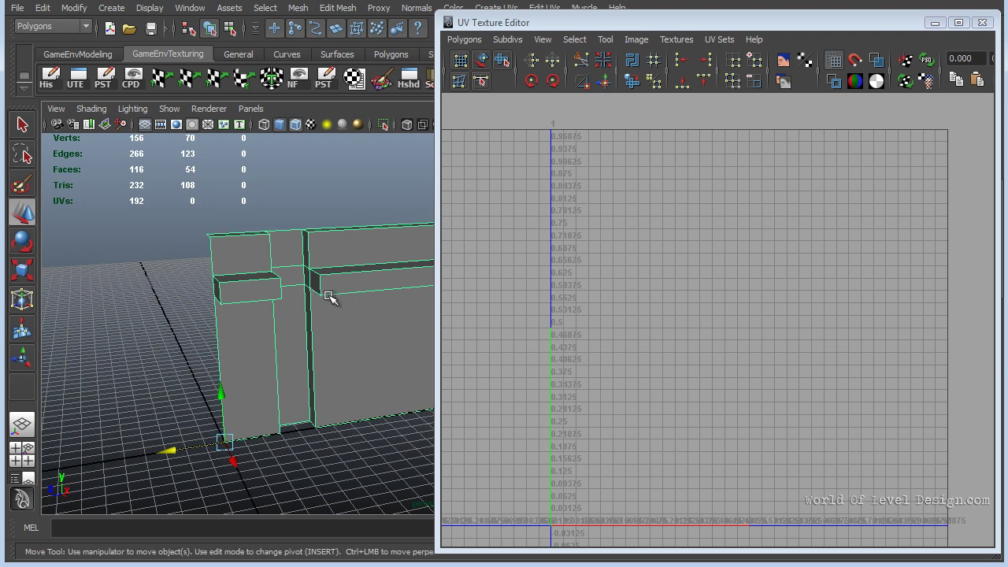
left_click_drag(341, 291, 256, 293, "alt")
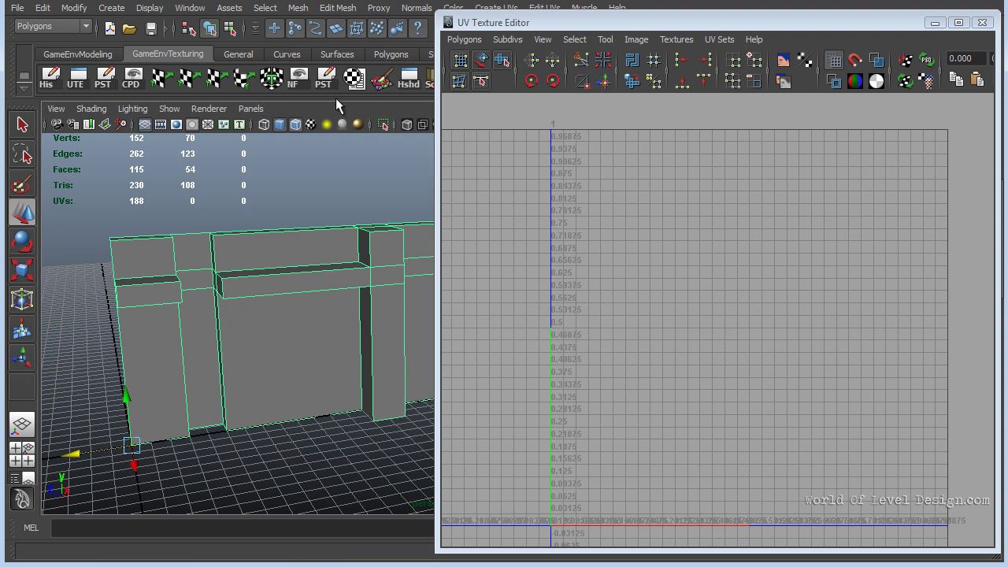
Step: Apply Automatic Mapping to the wall mesh in the lightmap UV set and return to object selection mode
left_click(984, 22)
left_click(496, 8)
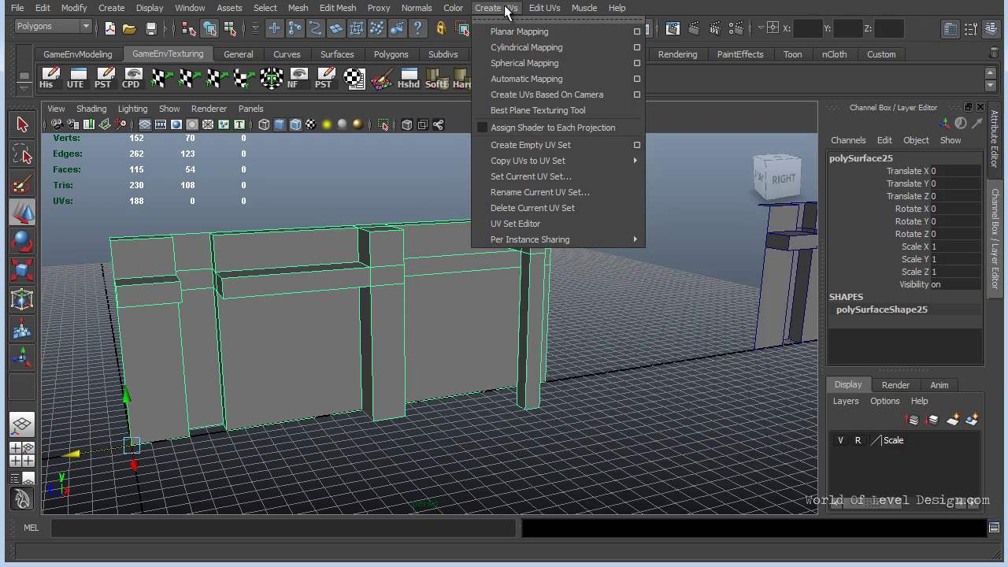
left_click(529, 79)
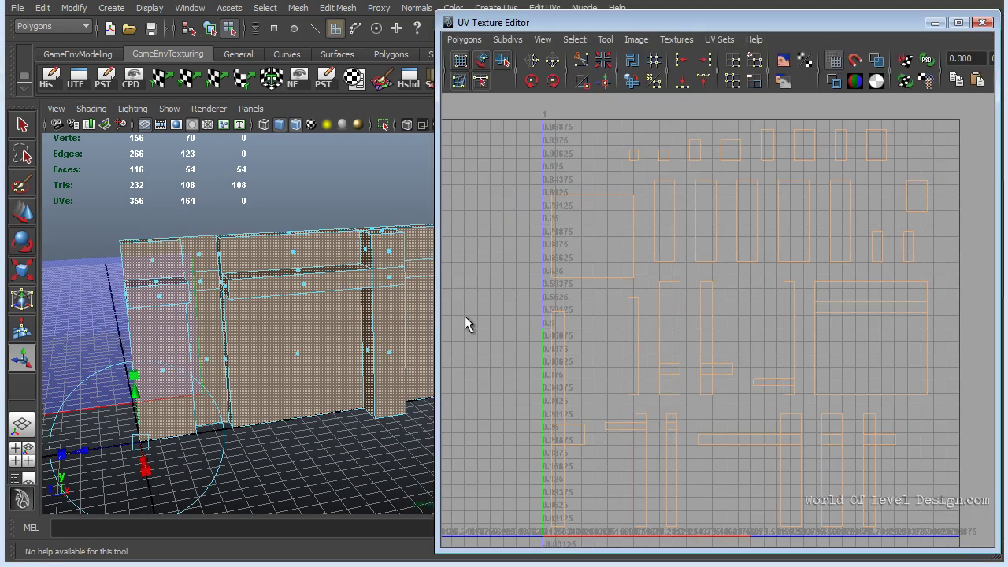
left_click(338, 308)
key("w")
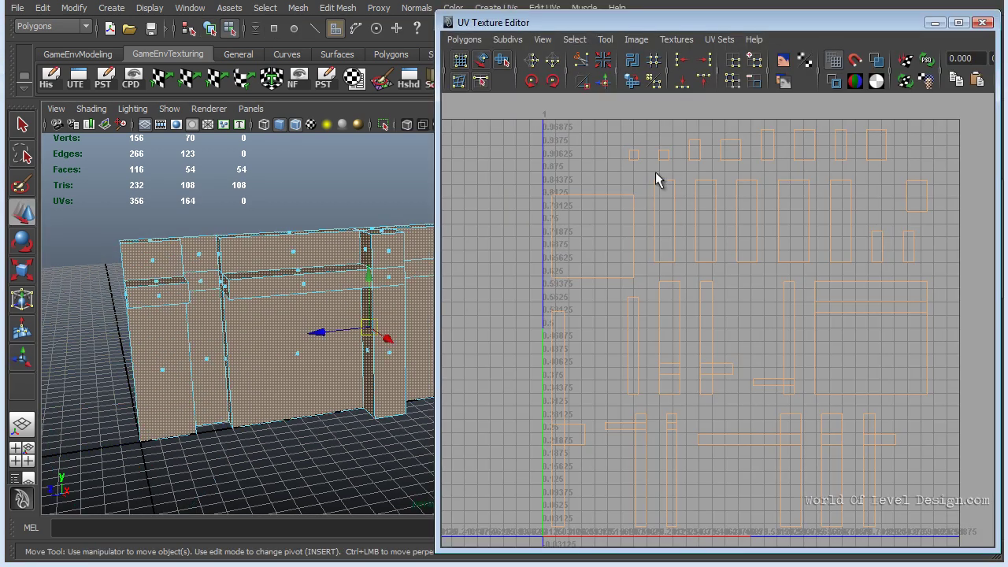
right_click_drag(304, 419, 364, 427)
right_click_drag(320, 339, 385, 320)
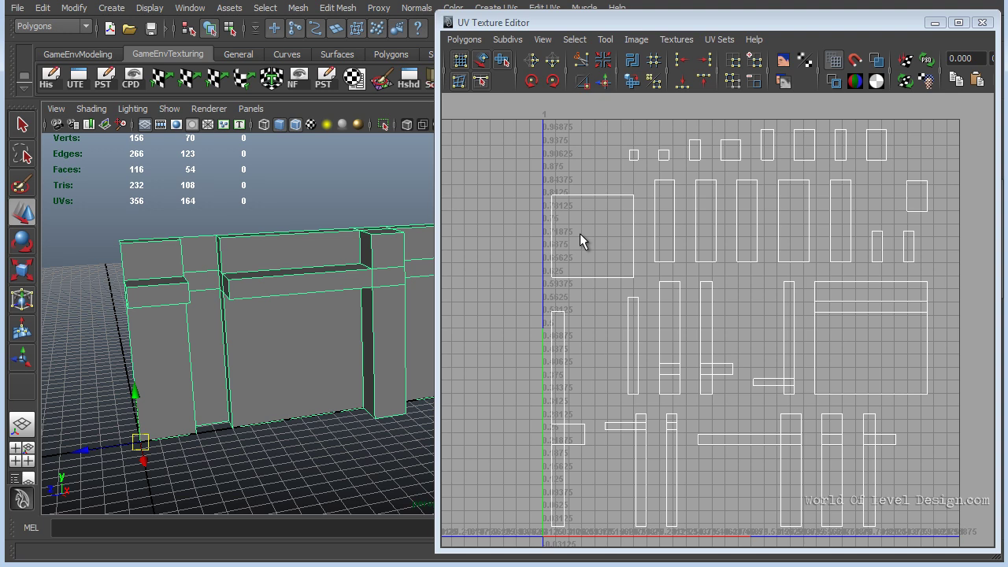
Step: Select the four narrow side faces where the long beam meets the first recess to examine their UV shell
right_click_drag(580, 234, 597, 216, "alt")
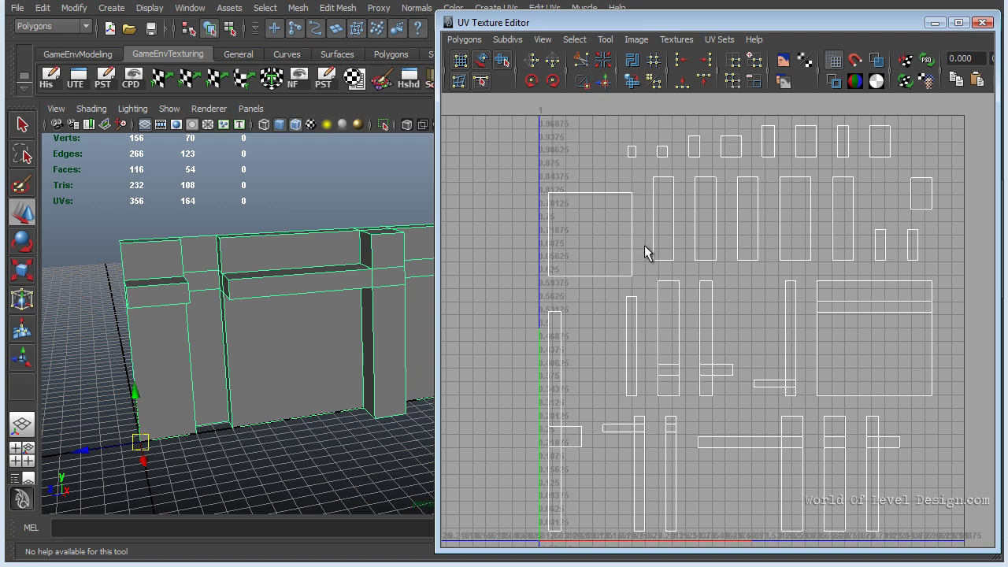
right_click_drag(373, 247, 310, 247, "alt")
left_click_drag(309, 245, 178, 245, "alt")
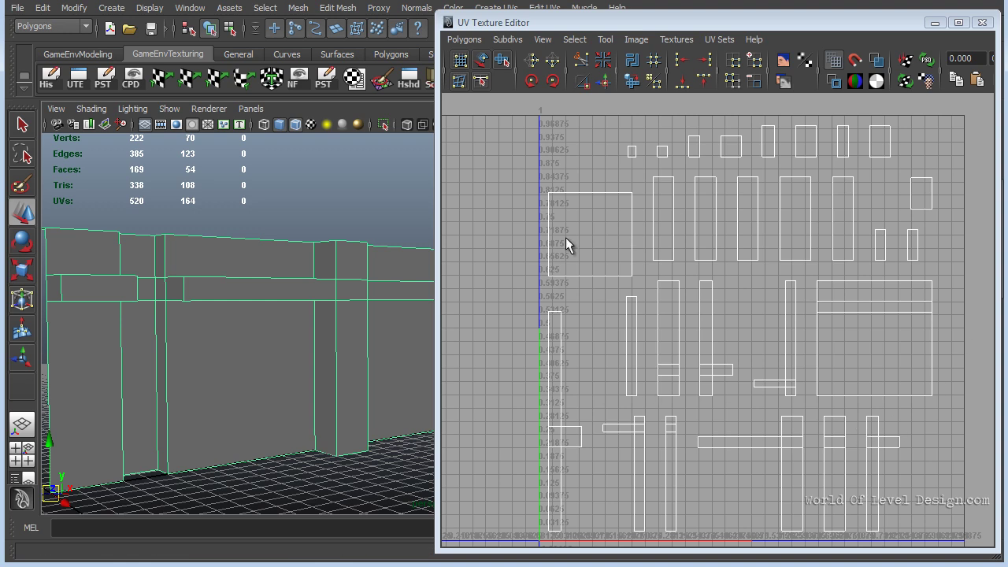
key("F11")
left_click(164, 290)
left_click(161, 293, "shift")
left_click(178, 294, "shift")
left_click(161, 388, "shift")
left_click_drag(192, 371, 230, 346, "alt")
middle_click_drag(230, 347, 207, 383, "alt")
scroll(270, 328, "up", 2)
scroll(230, 319, "down", 2)
scroll(246, 283, "up", 2)
key("f")
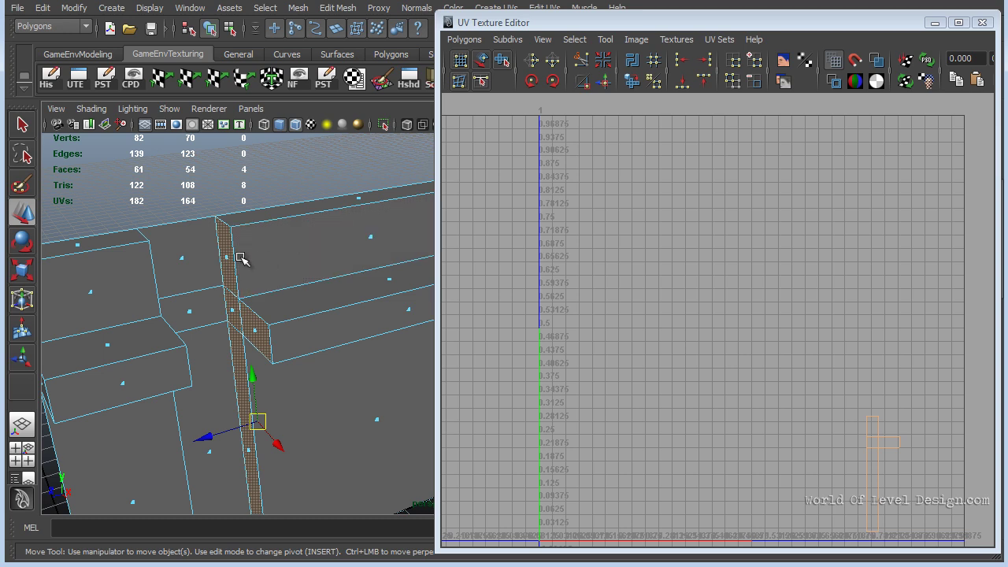
left_click_drag(223, 250, 279, 299, "alt")
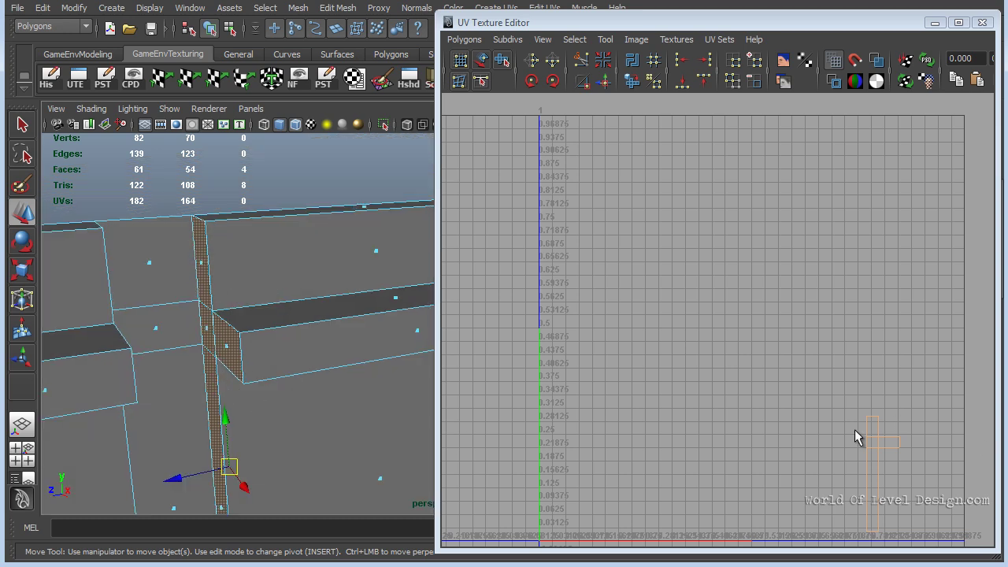
Step: Select the three front faces of the middle pillar to examine their UV shell
middle_click_drag(404, 259, 270, 237, "alt")
middle_click_drag(406, 240, 240, 215, "alt")
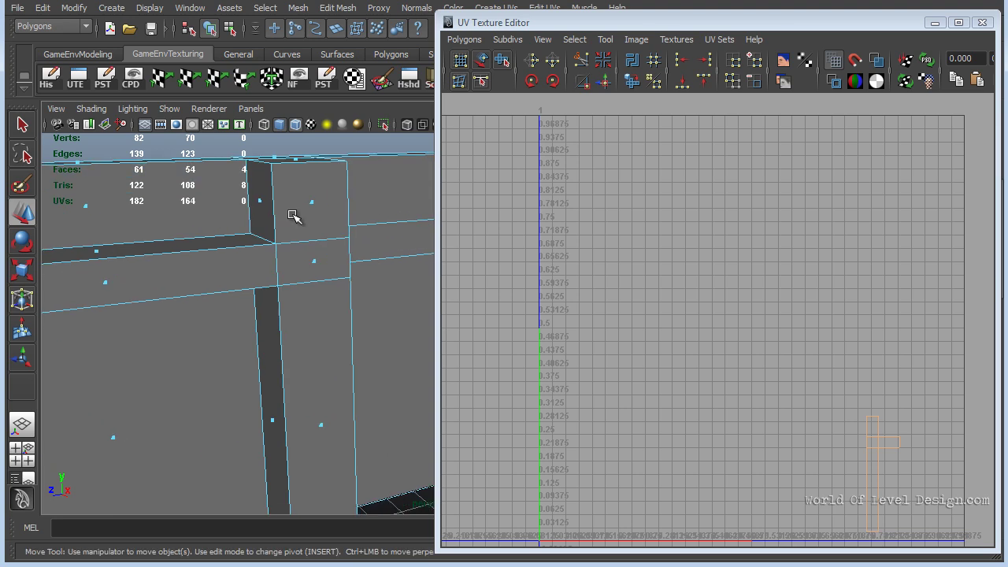
left_click(312, 206)
left_click(323, 268, "shift")
left_click(322, 426, "shift")
right_click_drag(321, 425, 234, 297, "alt")
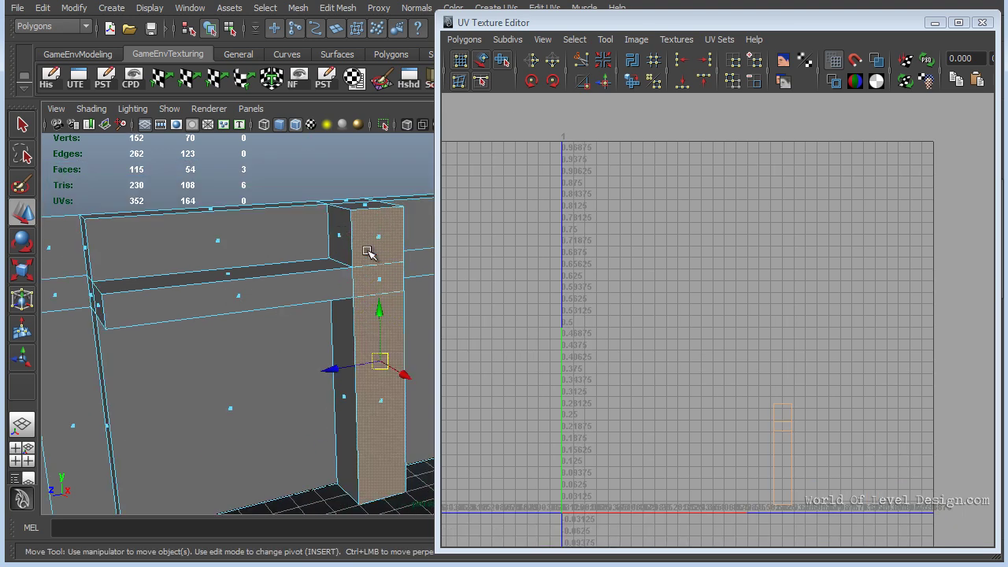
Step: Select the upper side face of the middle pillar to examine its UV shell and return to object selection mode
mouse_move(332, 244)
left_mouse_down("alt")
mouse_move(292, 250)
mouse_move(333, 234)
left_mouse_up("alt")
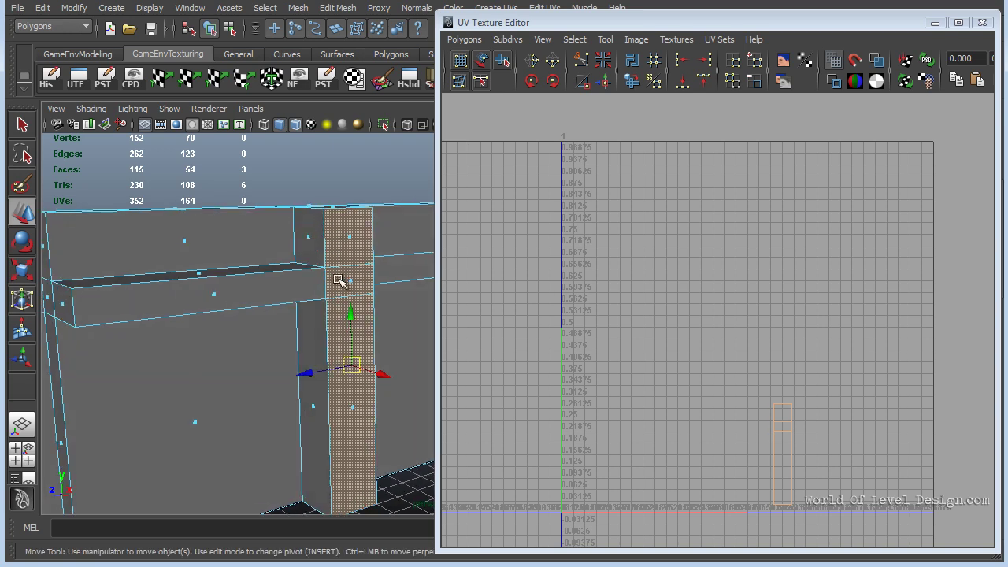
left_click(320, 230)
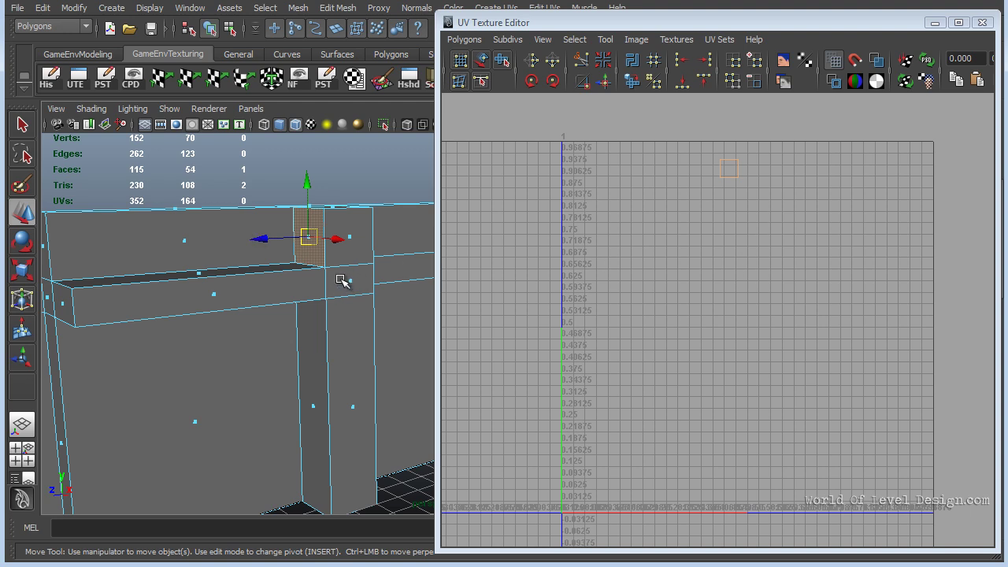
left_click_drag(351, 290, 292, 277, "alt")
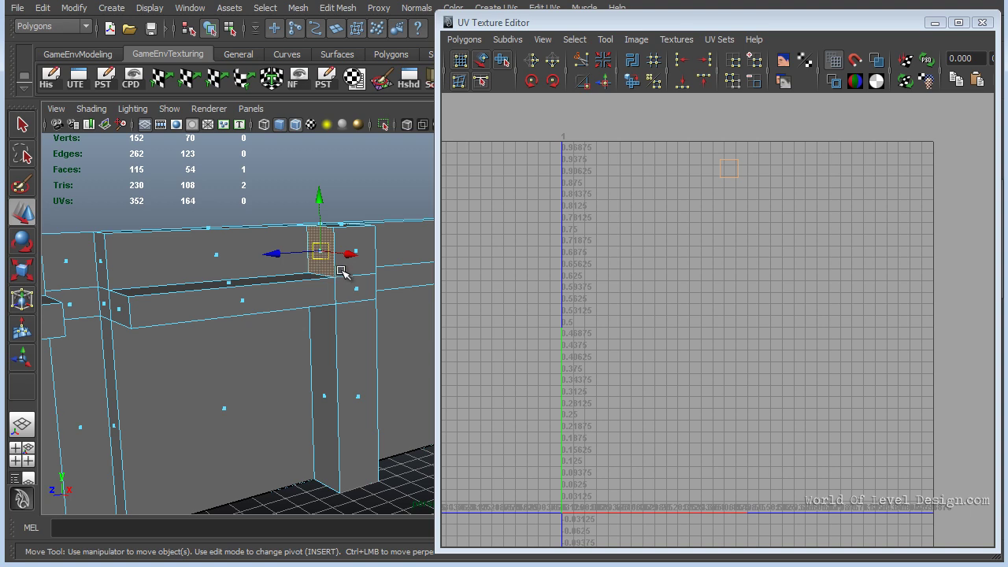
right_click_drag(302, 269, 390, 282, "alt")
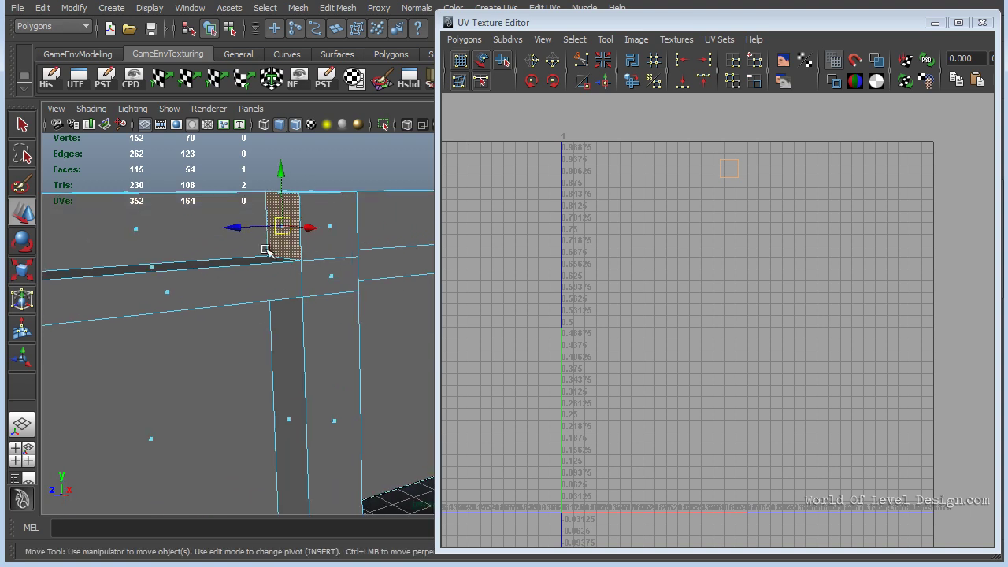
key("F8")
right_click_drag(331, 277, 252, 281, "alt")
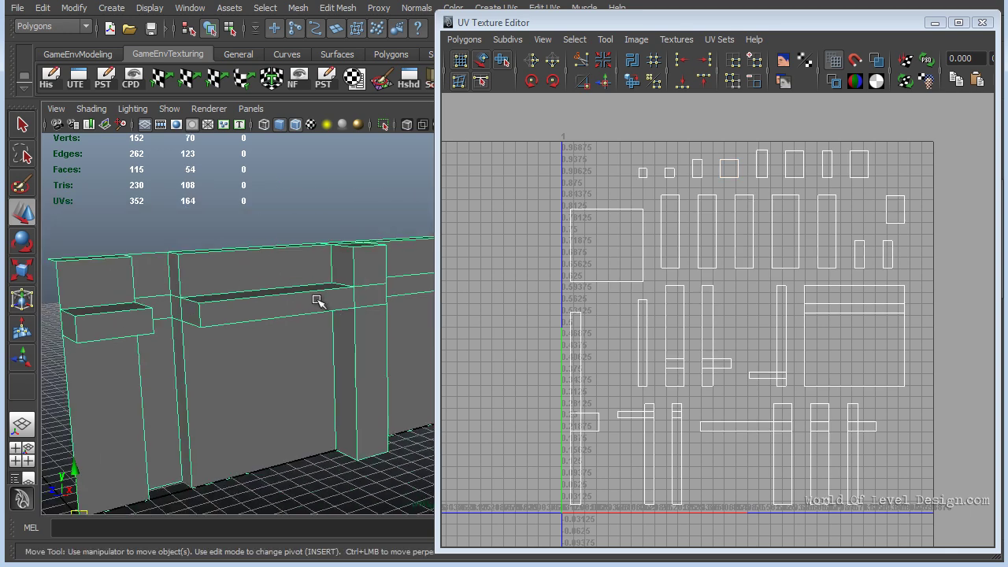
left_click_drag(304, 338, 250, 332, "alt")
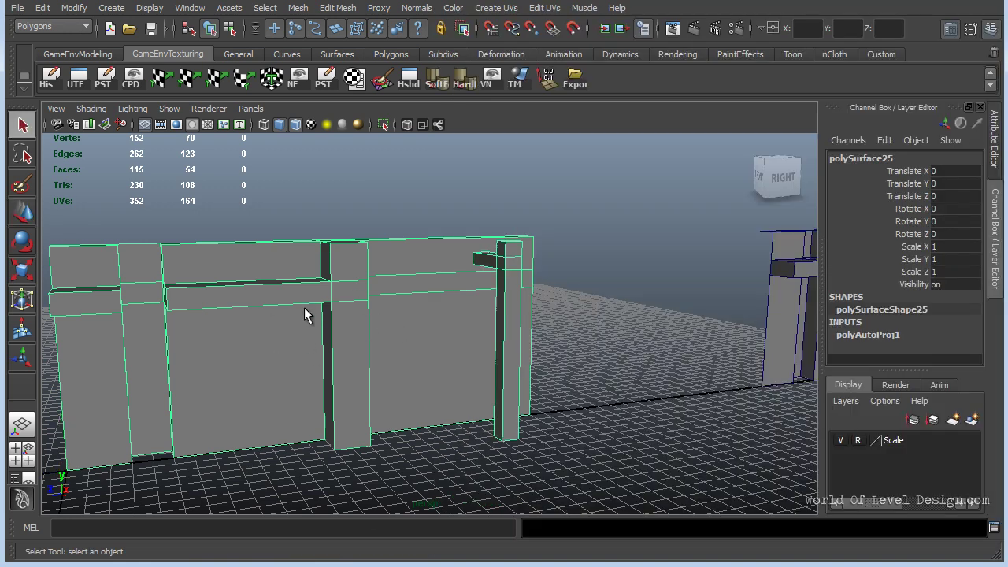
Step: Export the selected wall mesh over the existing wall01.fbx
left_click(574, 77)
double_click(276, 235)
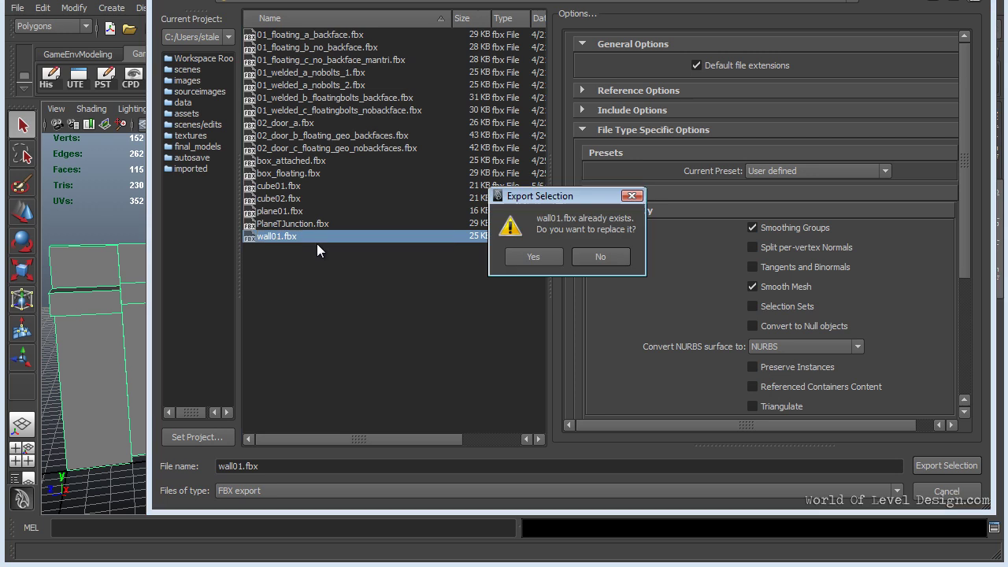
left_click(528, 257)
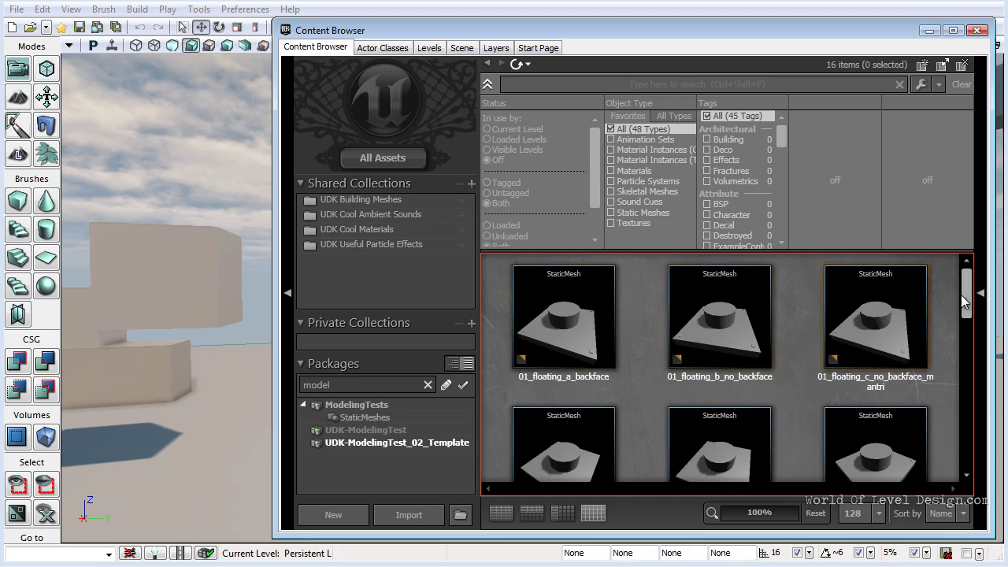
Step: Switch to UDK, reimport the wall01 static mesh and open it in the Static Mesh Editor to inspect UV Channel 1 and its lightmap settings
left_click_drag(963, 295, 965, 425)
left_click(880, 356)
right_click(881, 356)
left_click(880, 326)
double_click(880, 326)
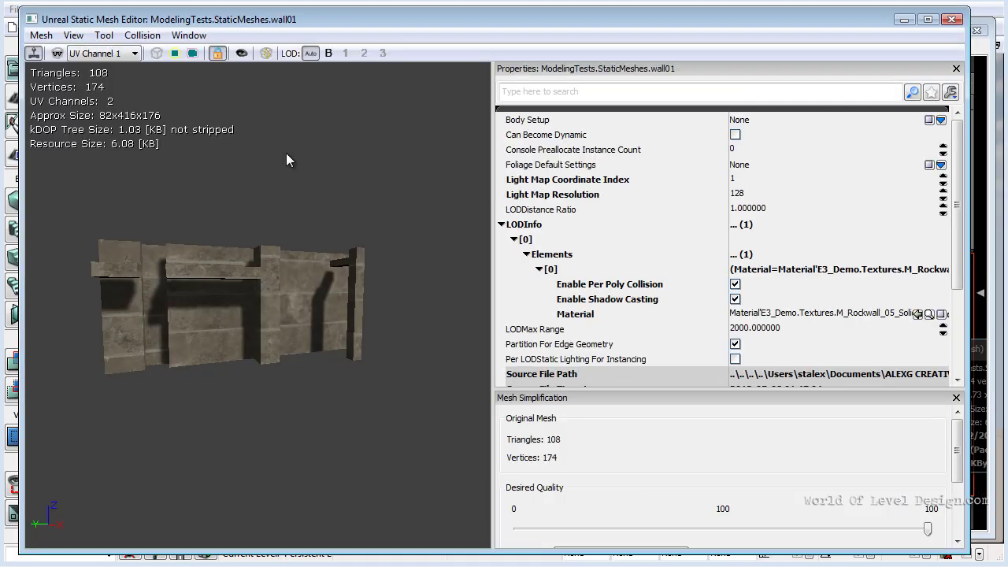
left_click(57, 53)
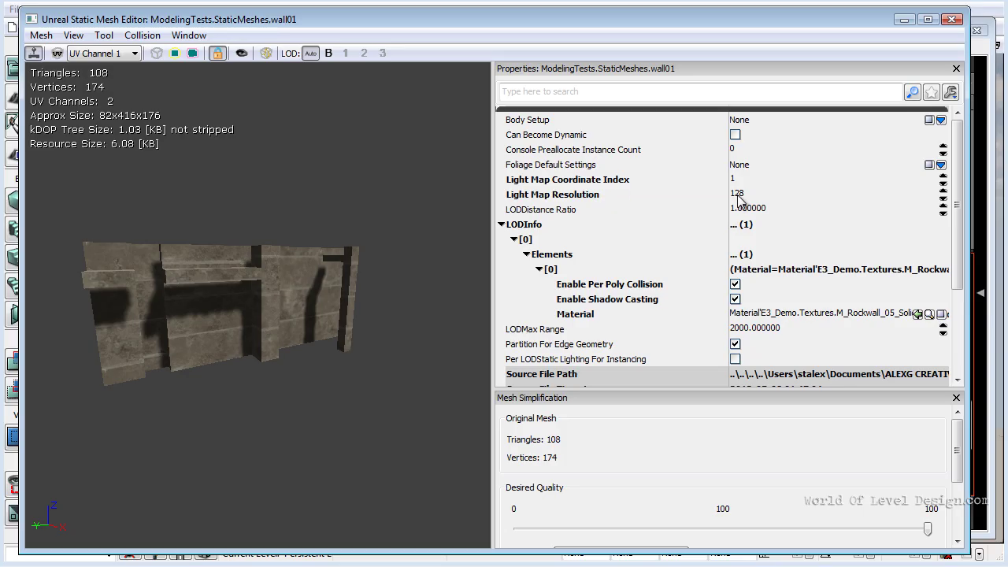
mouse_move(230, 324)
left_mouse_down()
mouse_move(211, 306)
mouse_move(226, 268)
mouse_move(218, 309)
left_mouse_up()
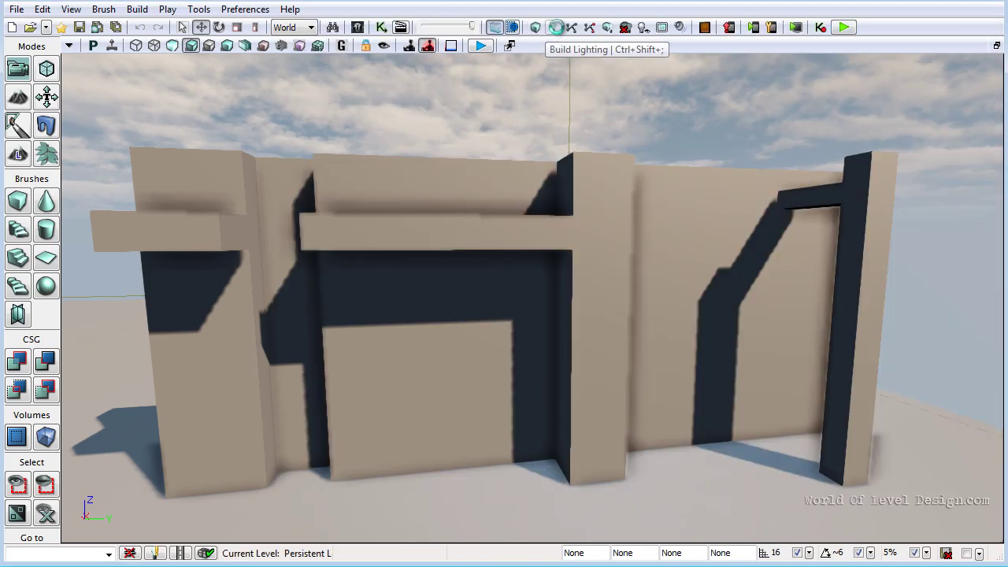
Step: Build the level lighting and examine the shadows across the wall
left_click(536, 28)
left_click(397, 481)
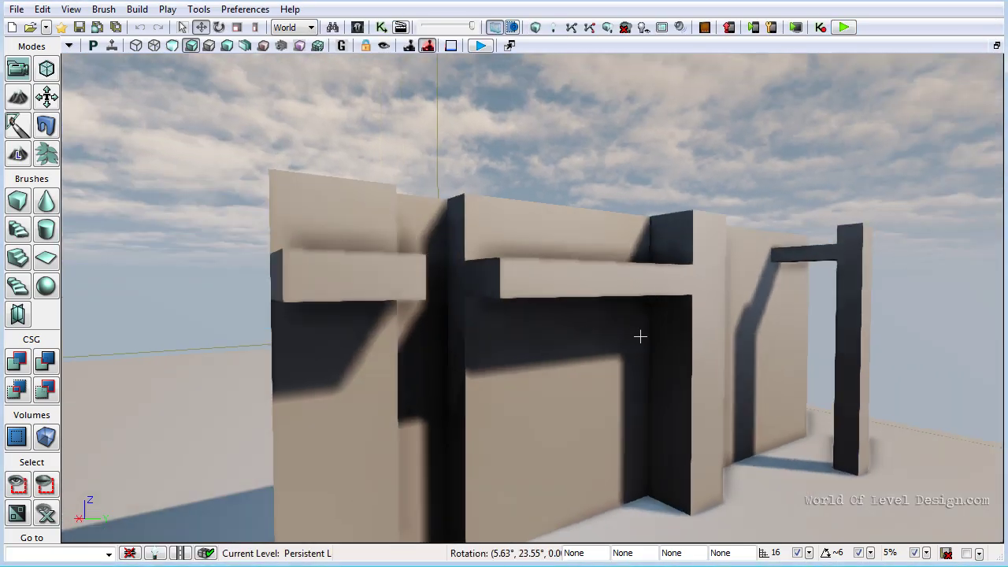
left_click_drag(639, 335, 733, 337)
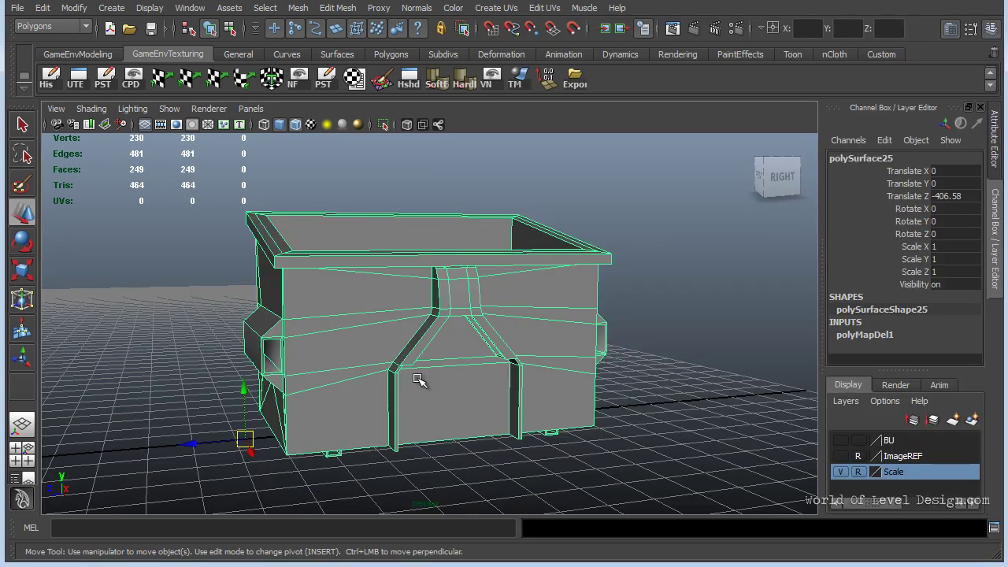
Step: Switch to the dumpster mesh in Maya, open the UV Texture Editor and apply Automatic Mapping to the whole mesh
mouse_move(418, 378)
left_mouse_down("alt")
mouse_move(412, 349)
mouse_move(408, 385)
left_mouse_up("alt")
middle_click_drag(408, 384, 417, 341, "alt")
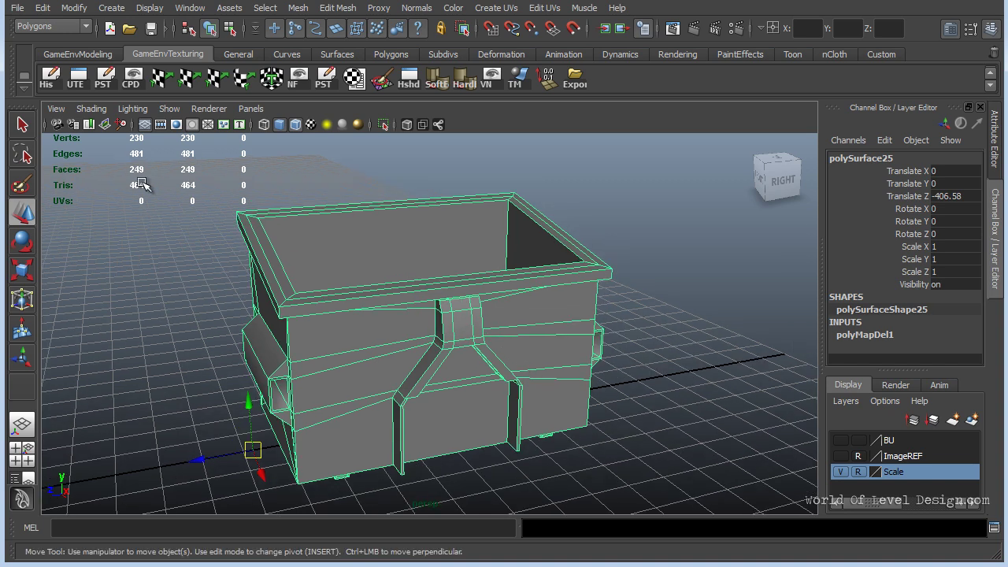
left_click(76, 79)
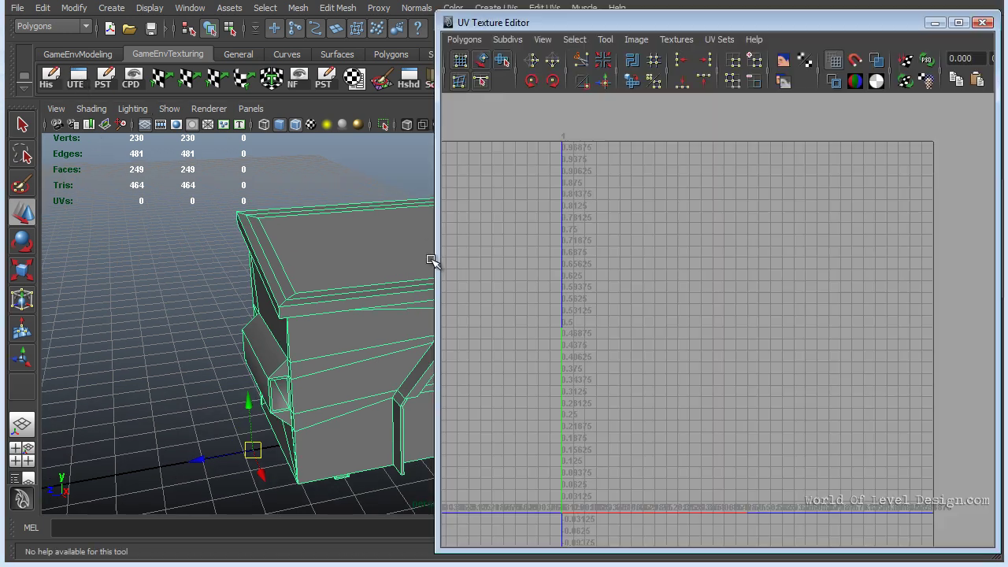
left_click(739, 58)
left_click(717, 39)
left_click(744, 71)
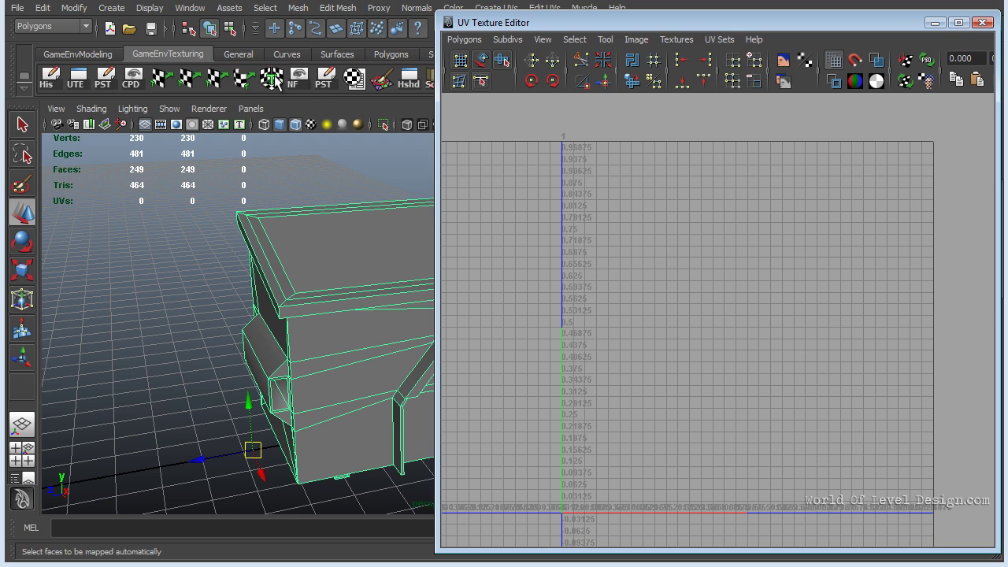
left_click(272, 79)
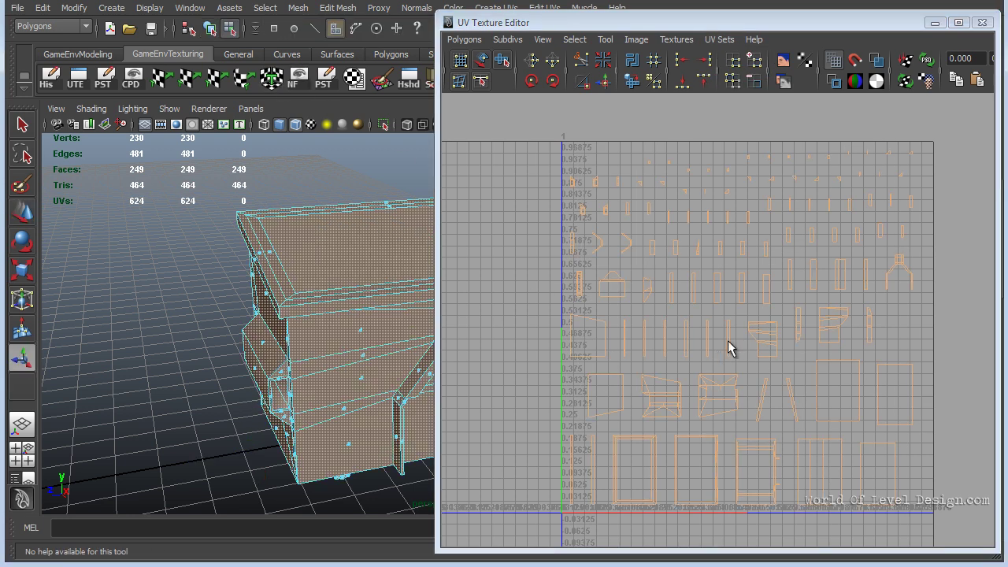
Step: Examine the dumpster's automatically mapped UV shells alongside its front and side faces
middle_click_drag(251, 308, 146, 326, "alt")
right_click_drag(146, 326, 172, 322, "alt")
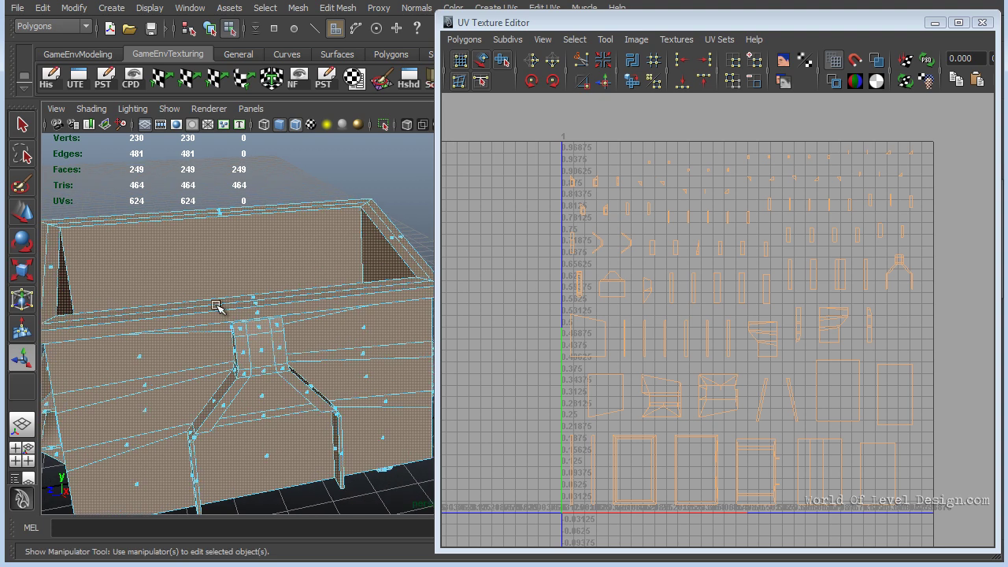
scroll(783, 370, "up", 2)
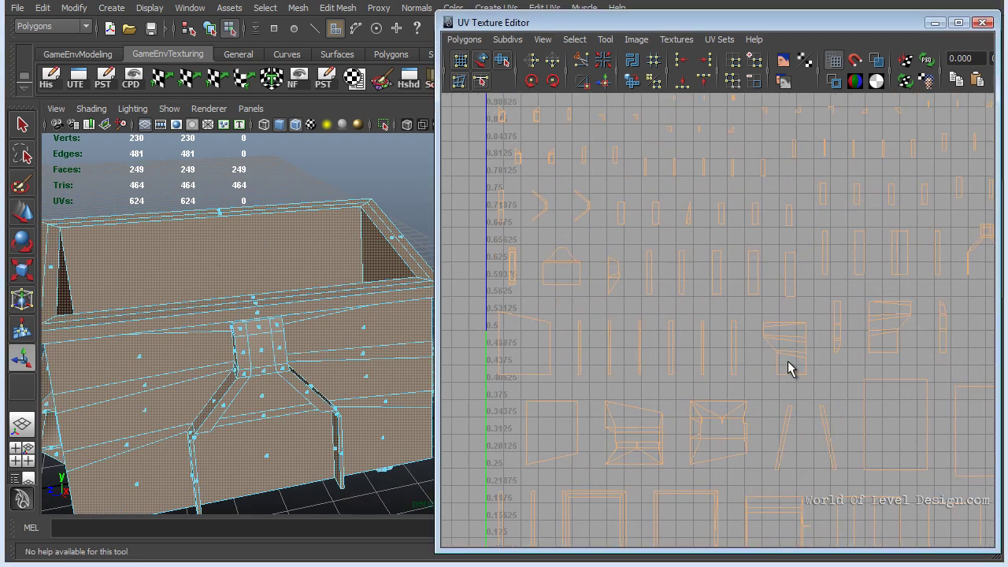
middle_click_drag(664, 441, 690, 339, "alt")
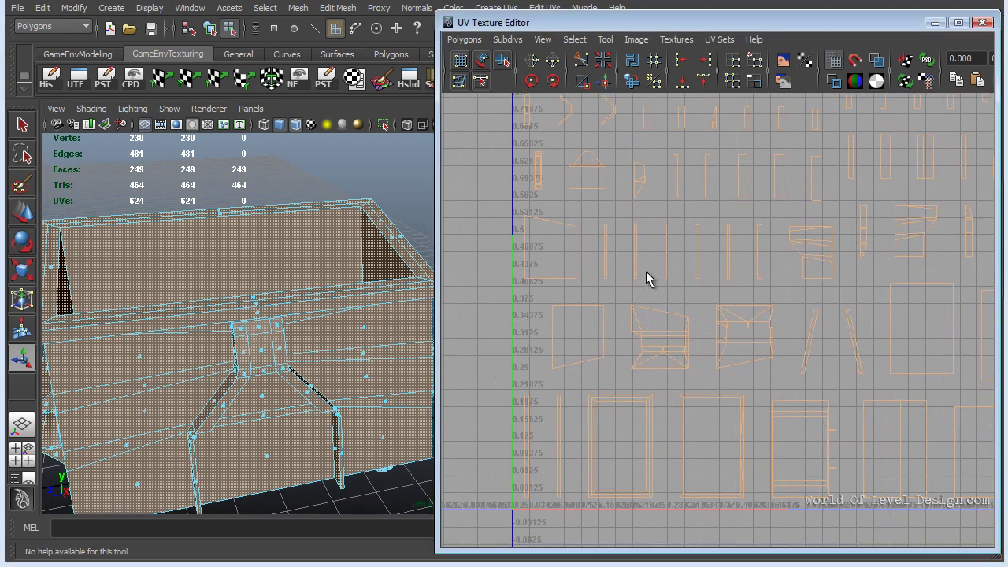
left_click_drag(279, 376, 327, 367, "alt")
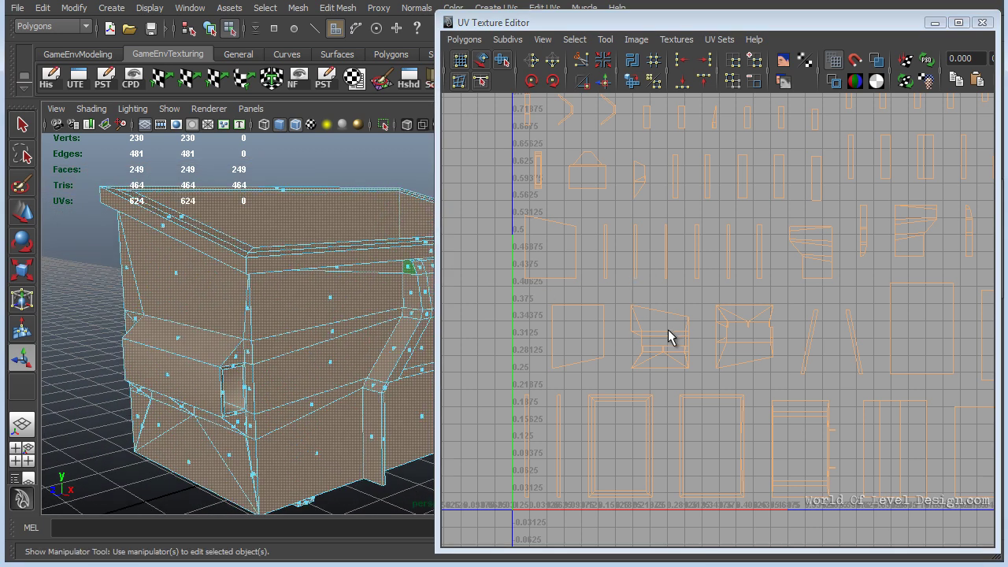
middle_click_drag(668, 332, 667, 378, "alt")
right_click_drag(796, 344, 593, 351, "alt")
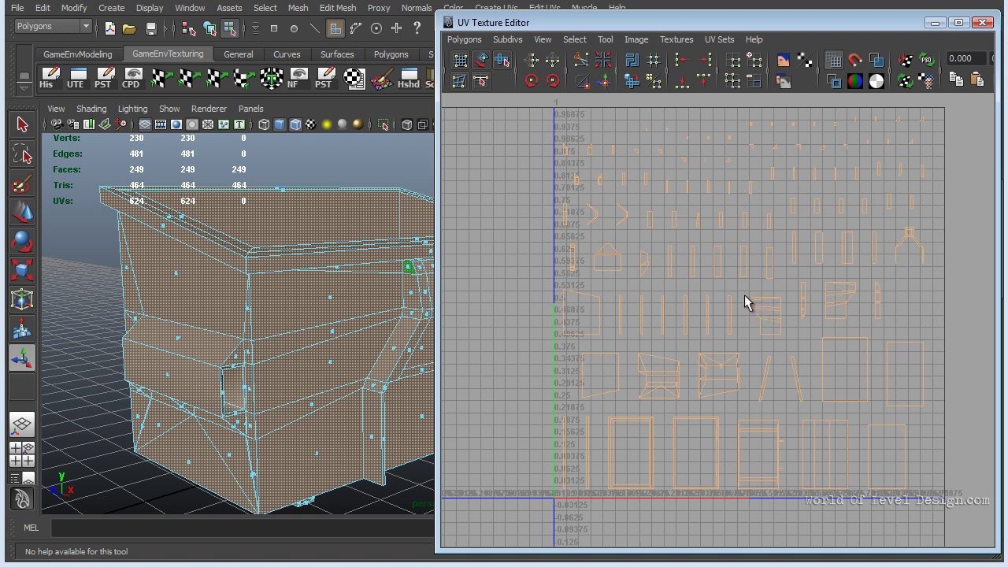
Step: Return the dumpster to object selection mode and examine the spacing between its UV shells
key("w")
right_click_drag(261, 286, 289, 268)
middle_click_drag(624, 257, 635, 306, "alt")
right_click_drag(636, 306, 743, 275, "alt")
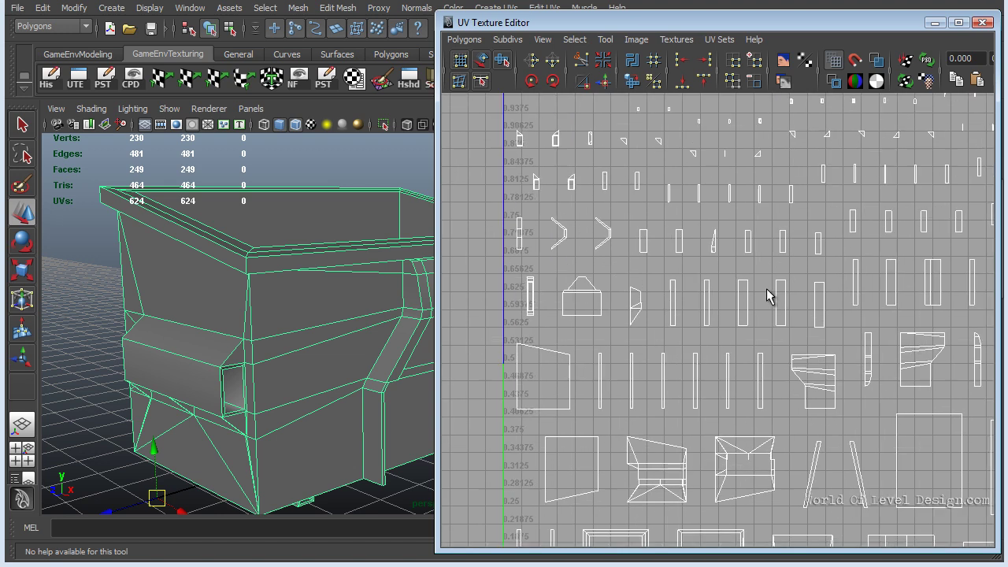
middle_click_drag(742, 316, 658, 315, "alt")
right_click_drag(563, 375, 598, 350, "alt")
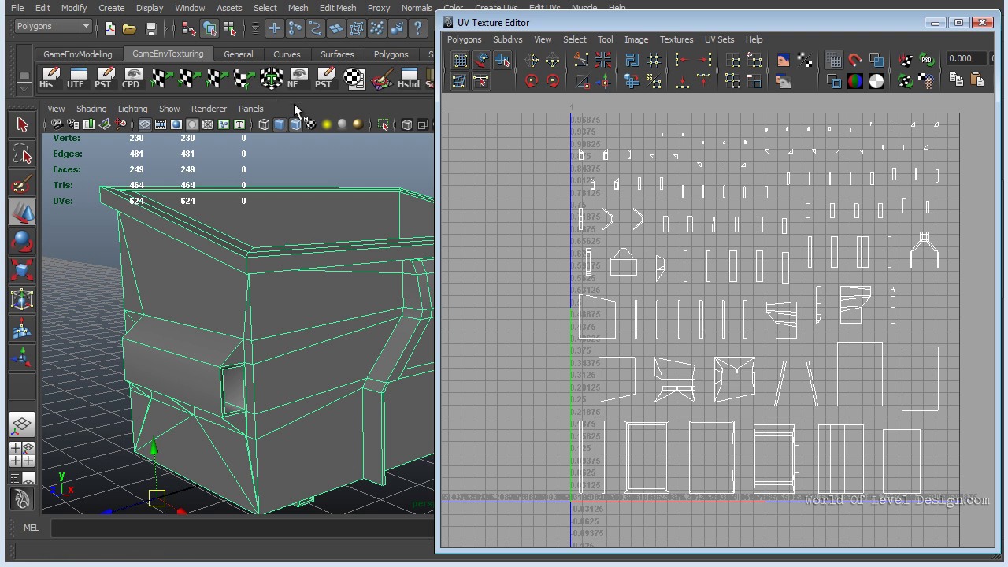
Step: Compare the many small, separate UV shells with the dumpster's overall shape
right_click_drag(690, 304, 903, 323, "alt")
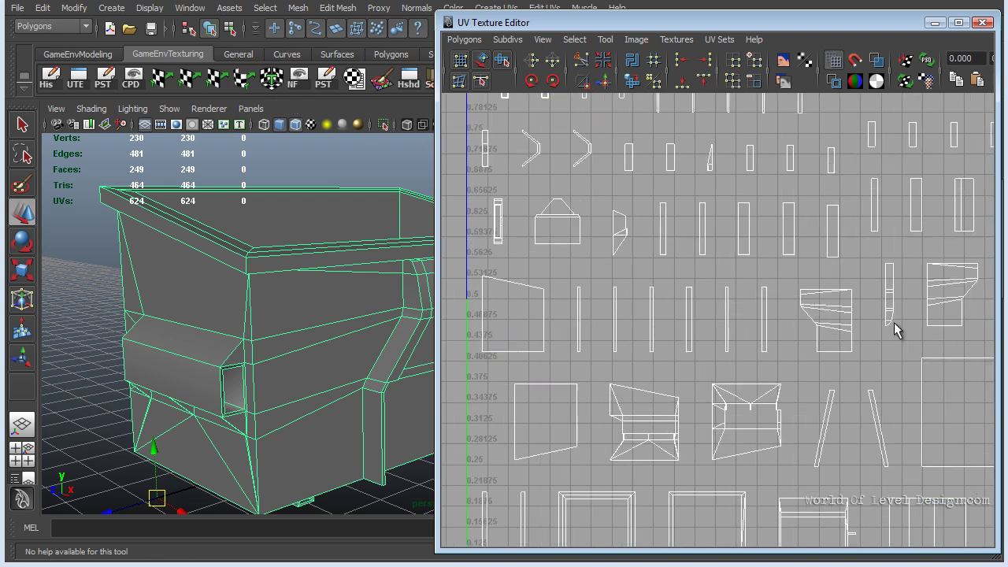
middle_click_drag(781, 310, 708, 390, "alt")
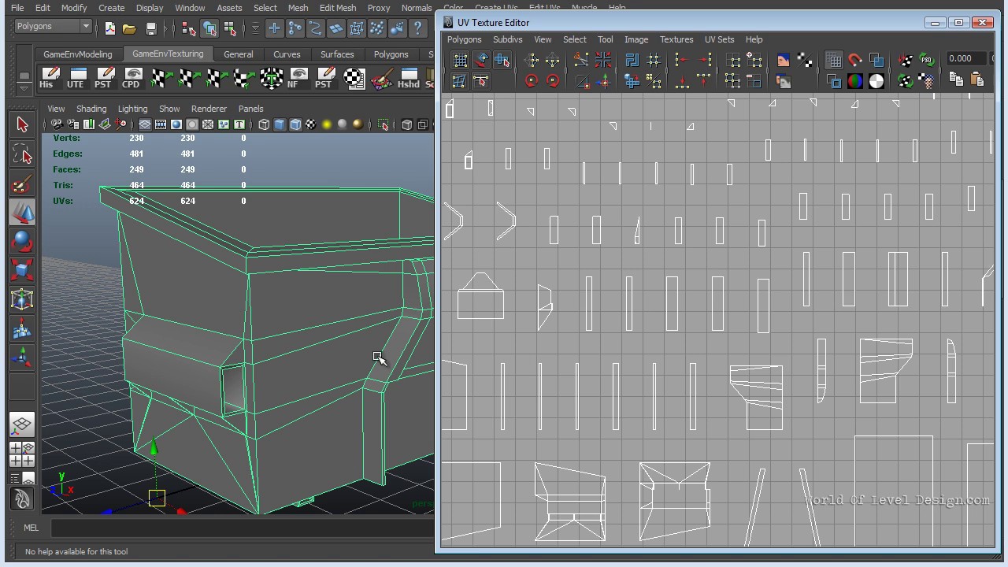
left_click_drag(363, 347, 208, 282, "alt")
scroll(673, 272, "down", 3)
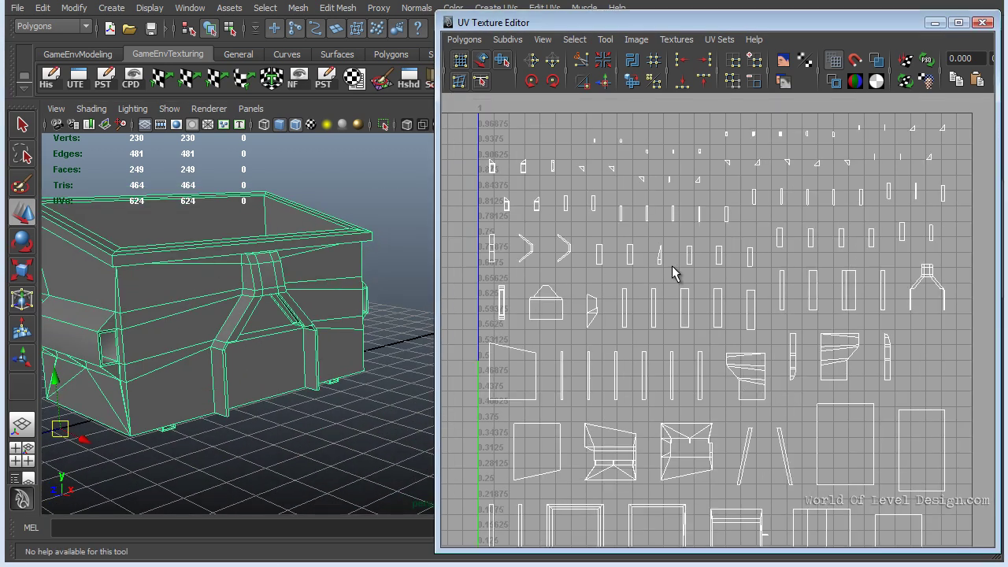
left_click_drag(289, 270, 307, 288, "alt")
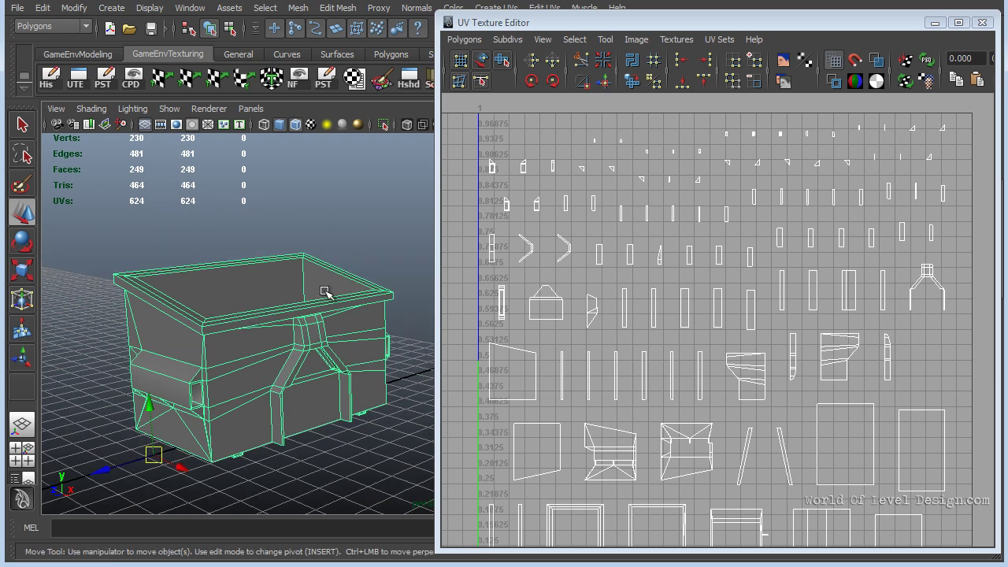
mouse_move(231, 371)
left_mouse_down("alt")
mouse_move(234, 354)
mouse_move(210, 349)
mouse_move(213, 377)
left_mouse_up("alt")
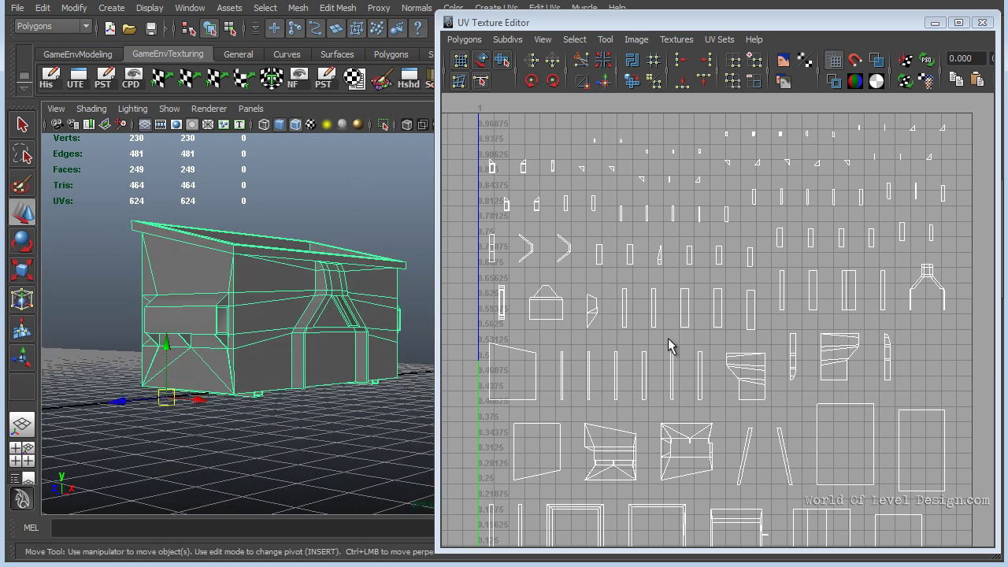
scroll(750, 347, "down", 1)
middle_click_drag(684, 334, 694, 312, "alt")
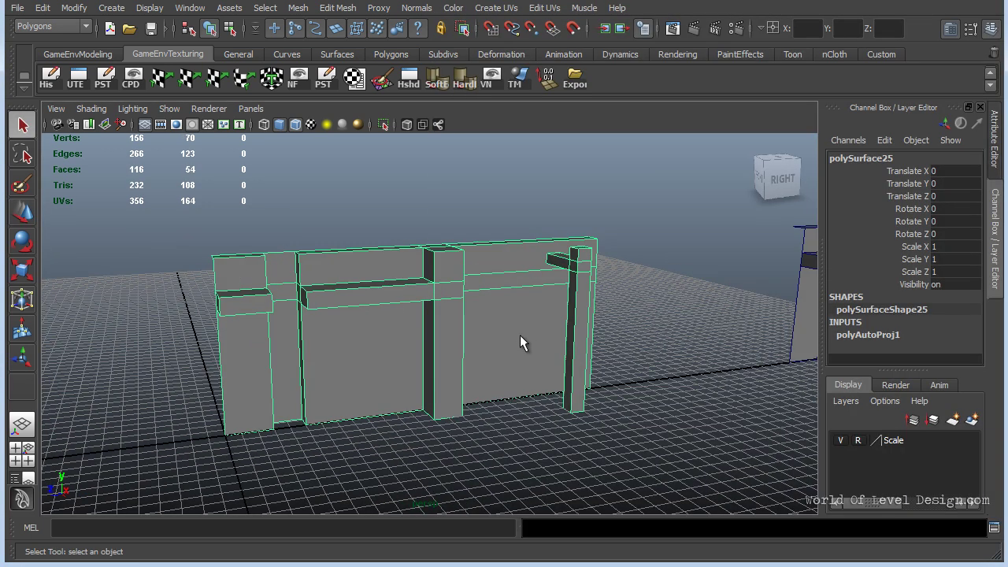
Step: Delete the automatically mapped wall and move the spare wall along Z into its place
key("Delete")
left_click(797, 309)
key("w")
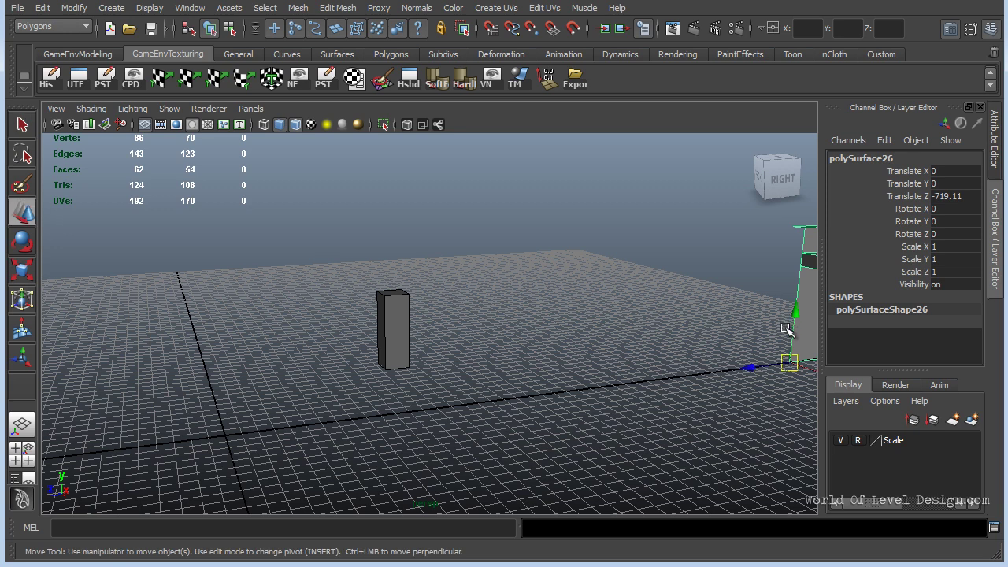
left_click_drag(749, 367, 241, 187)
Step: Open the UV Texture Editor for the spare wall and switch to its other UV set to examine the layout
left_click(77, 79)
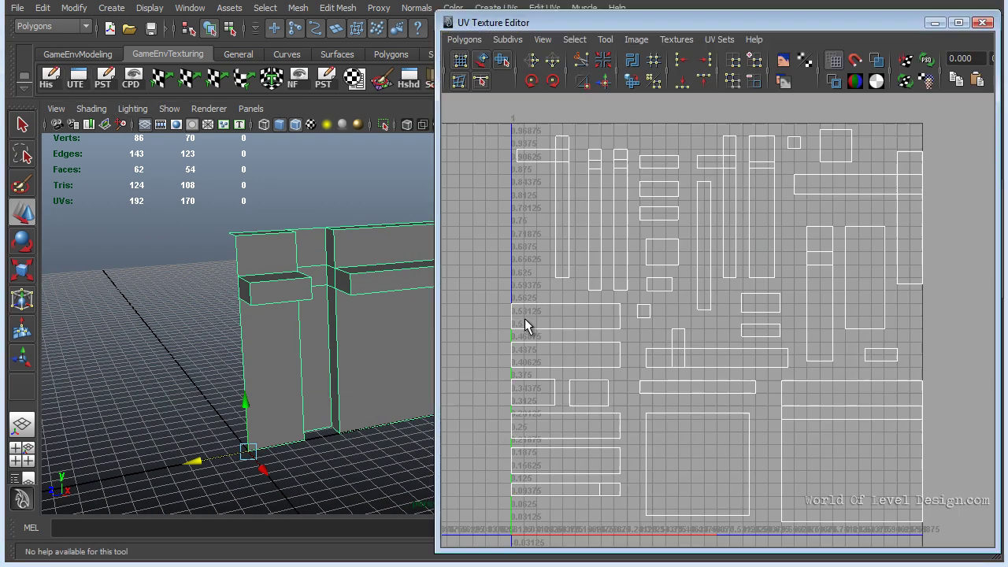
left_click(733, 60)
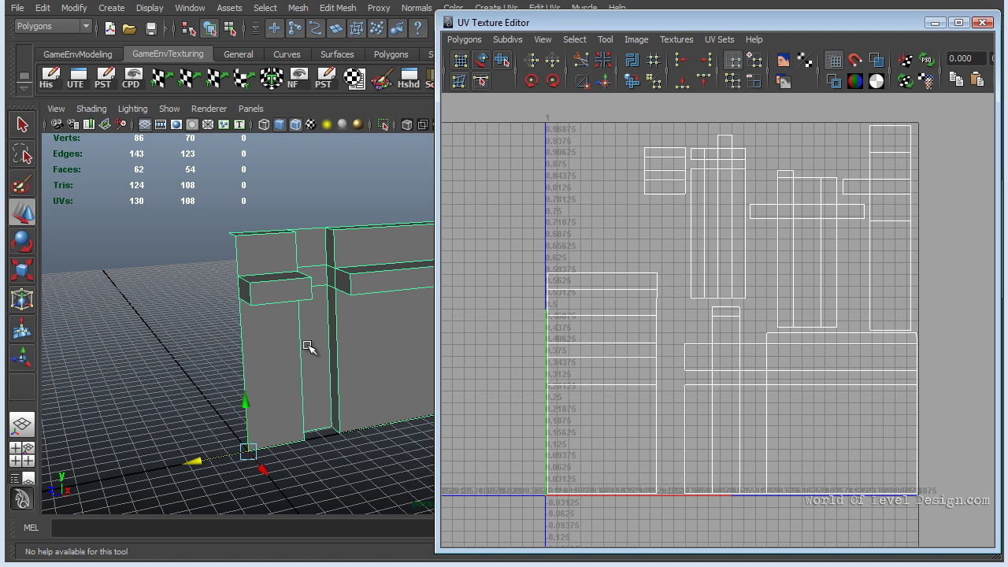
middle_click_drag(250, 312, 183, 317, "alt")
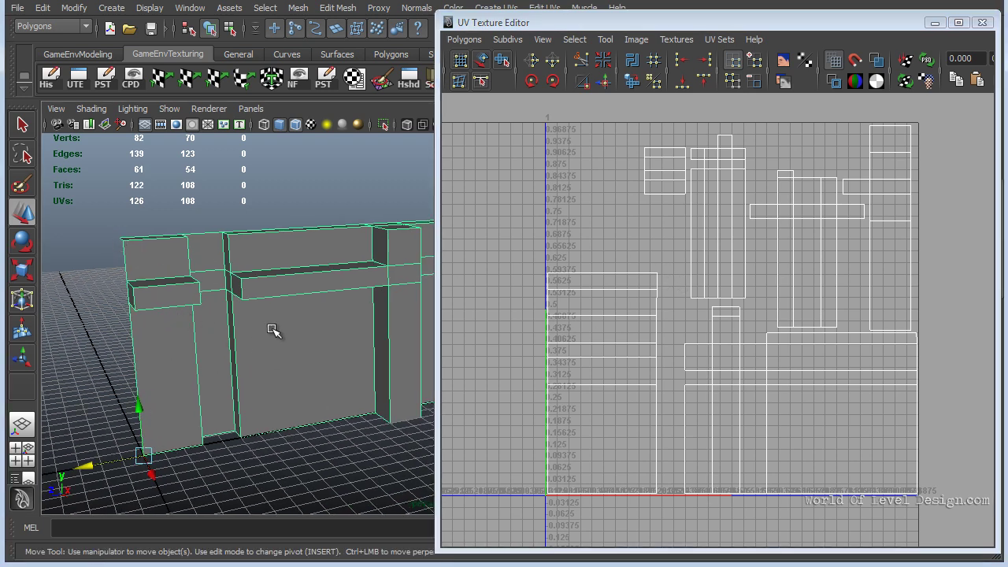
middle_click_drag(334, 323, 284, 328, "alt")
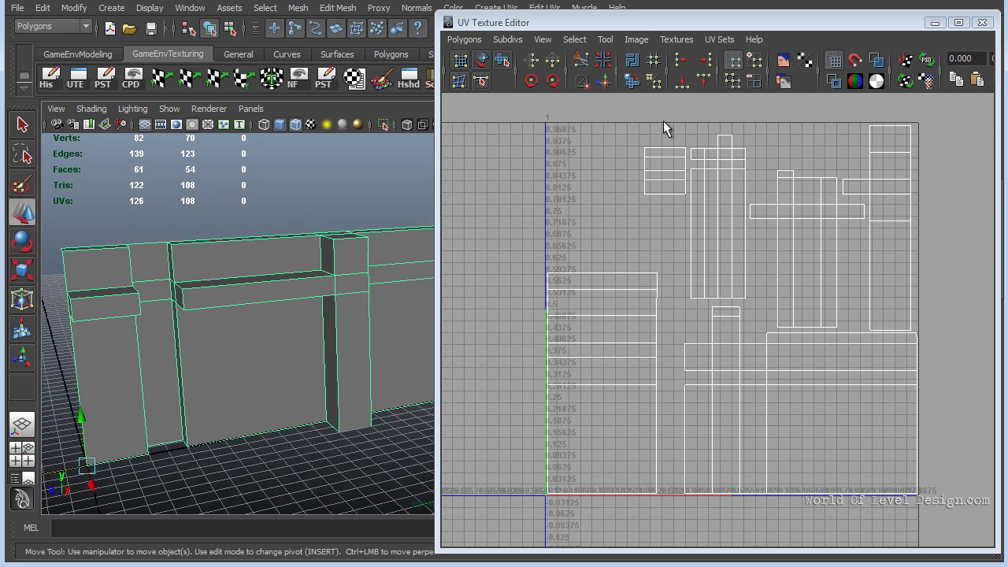
Step: Look up the choices for copying the wall's UVs to another or a new UV set
left_click(465, 39)
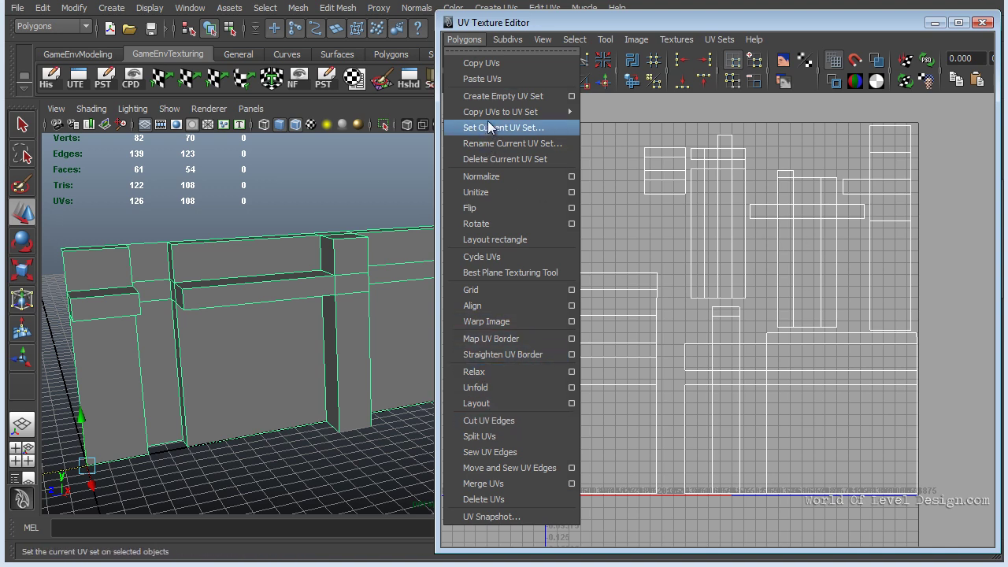
mouse_move(492, 112)
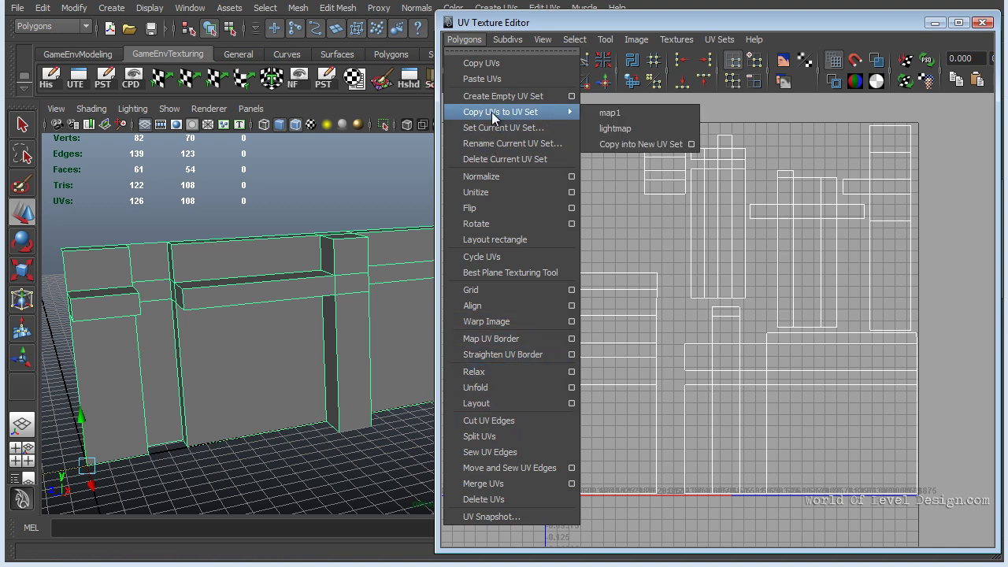
left_click(675, 145)
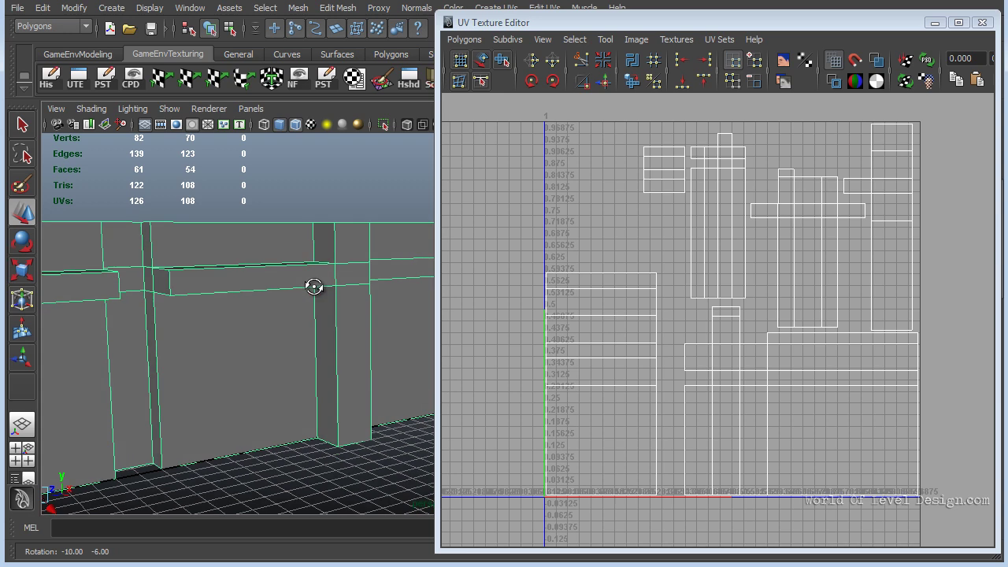
key("w")
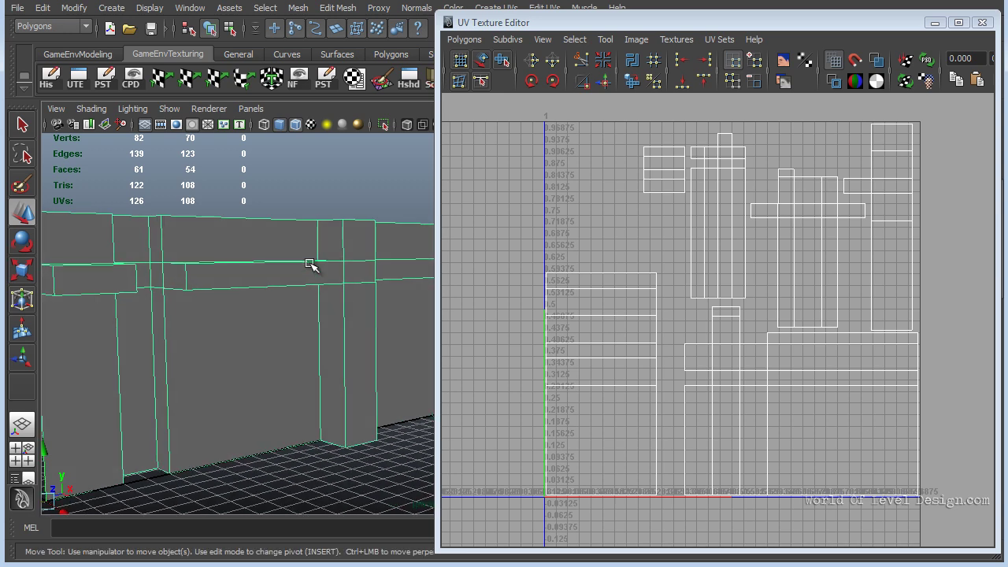
Step: Inspect the wall's pillars and crossbeams from several angles against the current UV layout
left_click_drag(374, 325, 349, 338, "alt")
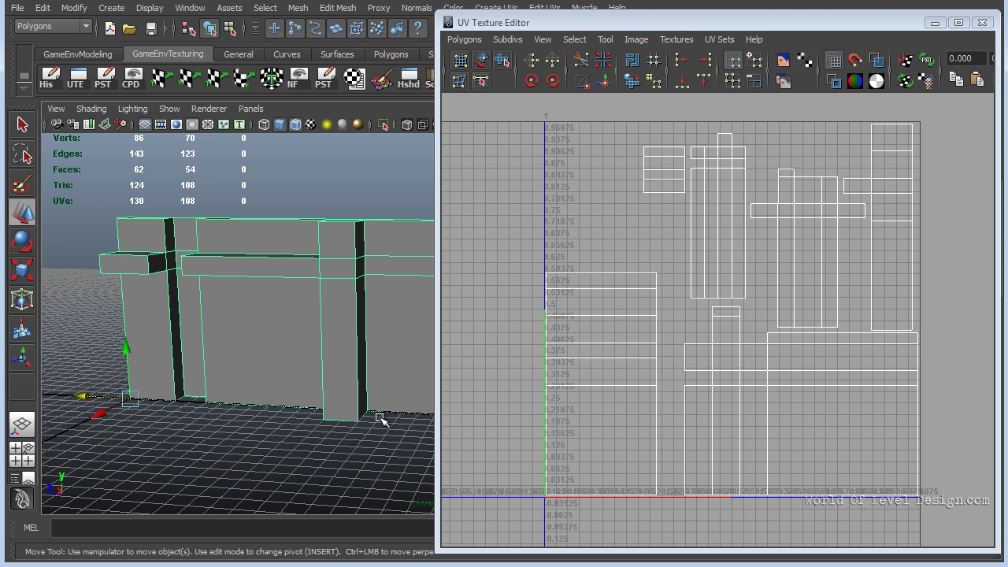
left_click_drag(284, 349, 275, 298, "alt")
middle_click_drag(329, 331, 286, 304, "alt")
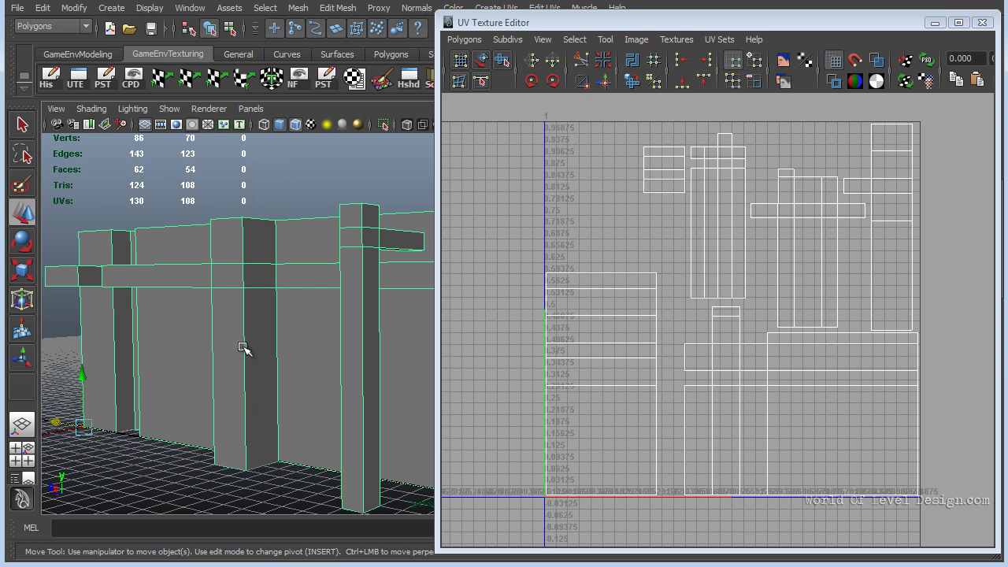
left_click_drag(211, 282, 183, 251, "alt")
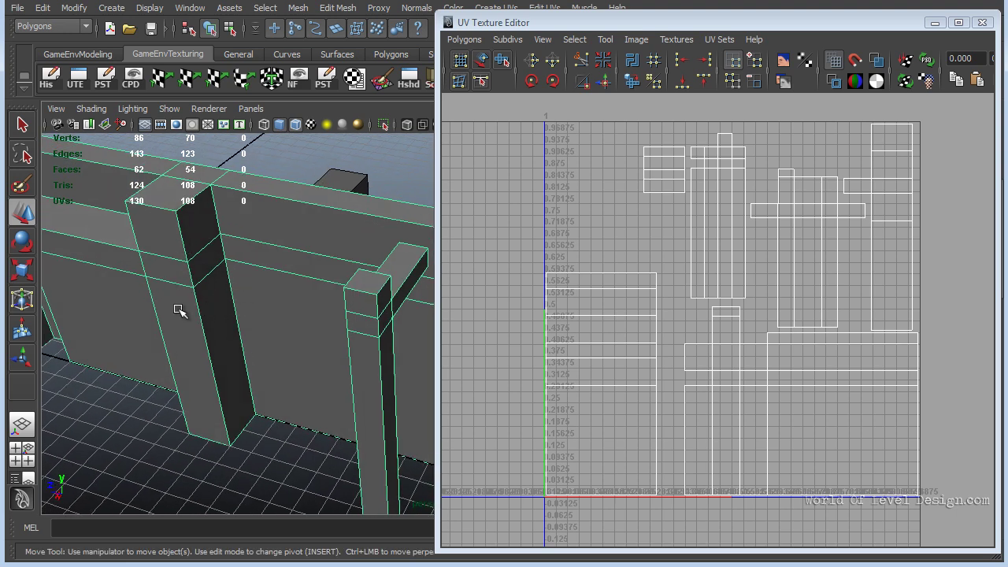
right_click_drag(219, 323, 253, 265, "alt")
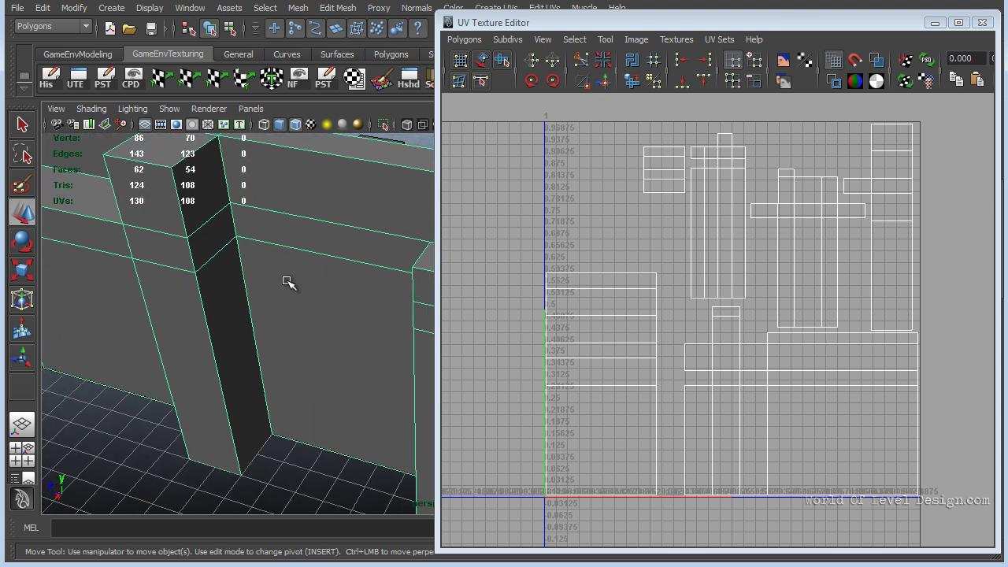
left_click_drag(209, 287, 234, 197, "alt")
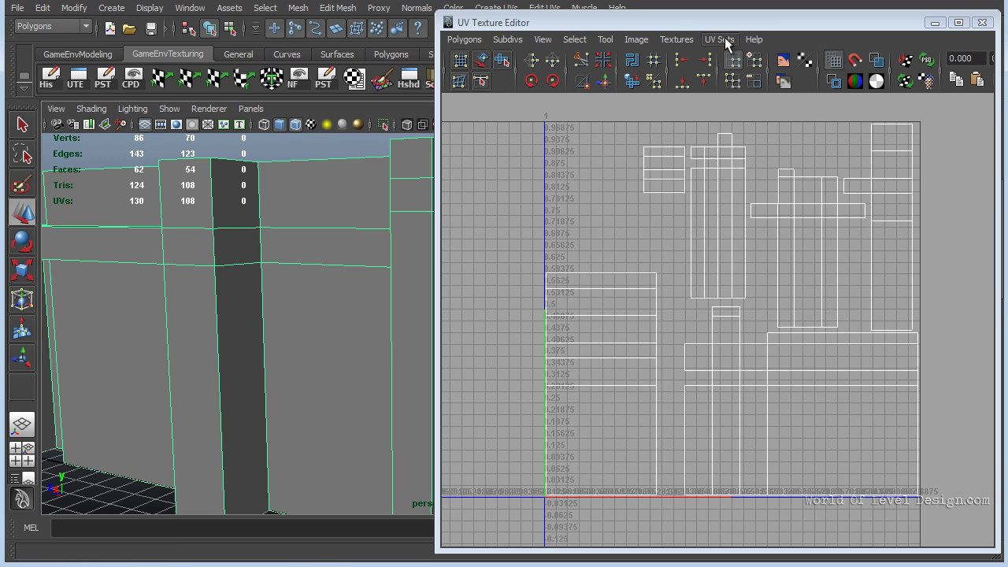
left_click_drag(299, 279, 131, 281, "alt")
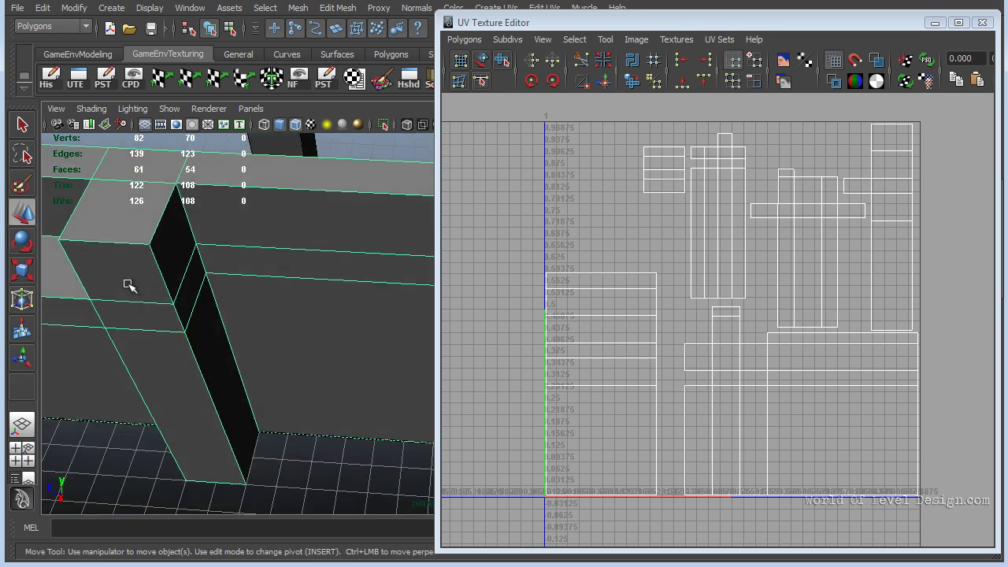
Step: Switch the wall to its other UV set with more separate shells and enter face selection mode
left_click(717, 39)
left_click(723, 66)
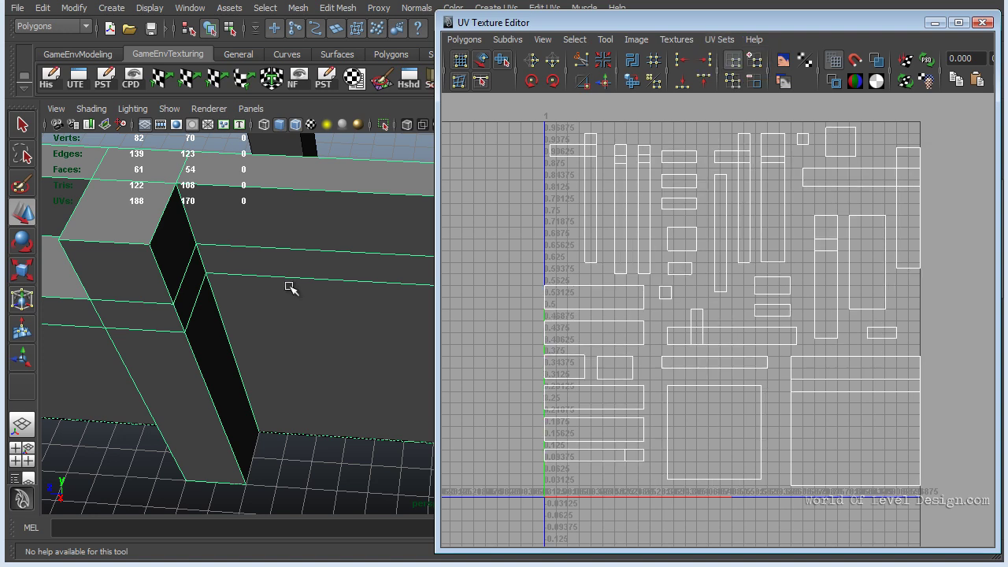
left_click_drag(196, 320, 156, 259, "alt")
right_click_drag(155, 257, 160, 301)
middle_click_drag(126, 307, 111, 311, "alt")
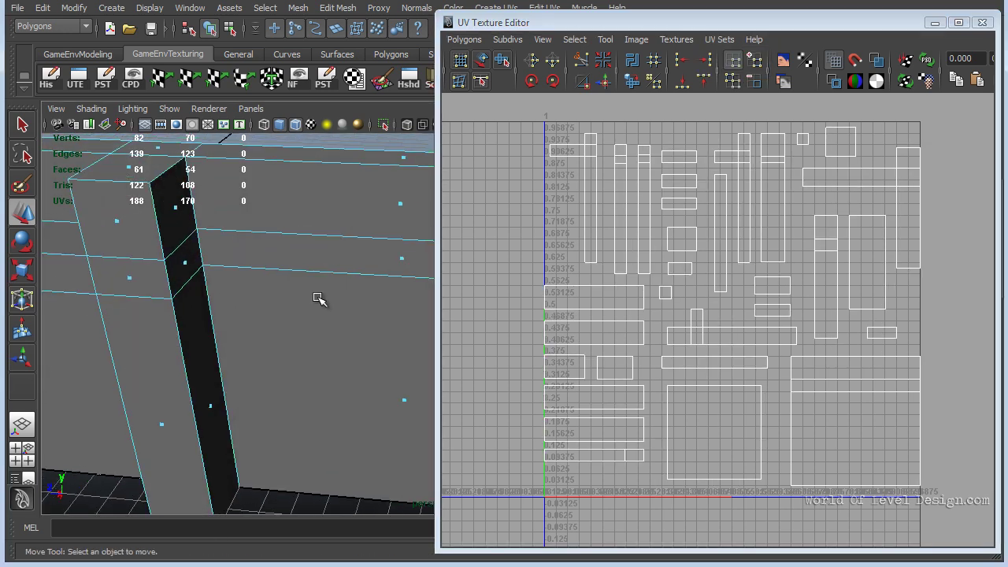
Step: Select the stacked faces of the flat wall panel beside the large pillar and examine their UV shell
right_click_drag(310, 297, 68, 274, "alt")
left_click(264, 235)
left_click_drag(264, 234, 231, 247, "alt")
left_click(246, 257, "shift")
left_click(273, 381, "shift")
left_click_drag(272, 382, 238, 382, "alt")
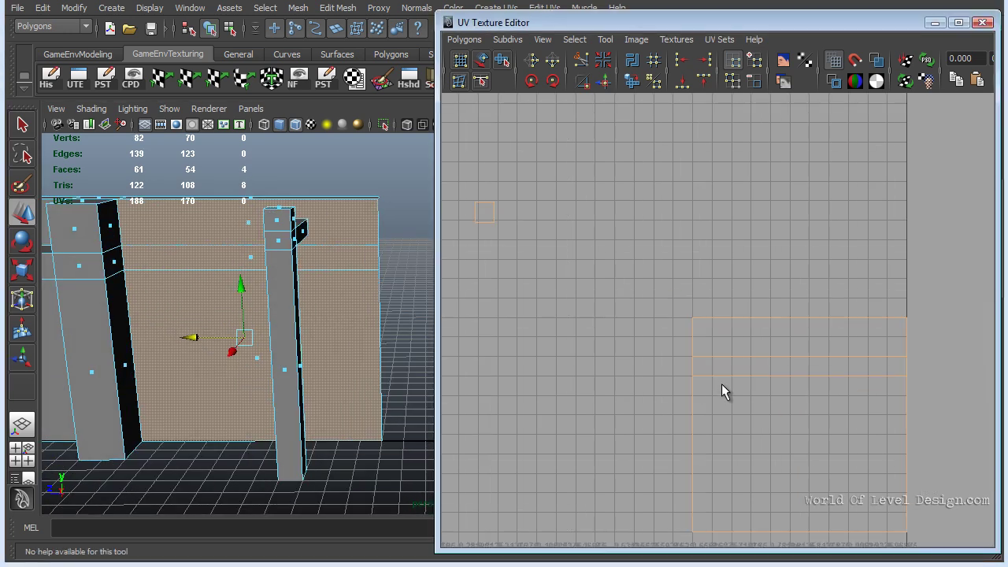
middle_click_drag(725, 392, 701, 311, "alt")
left_click_drag(162, 278, 152, 215, "alt")
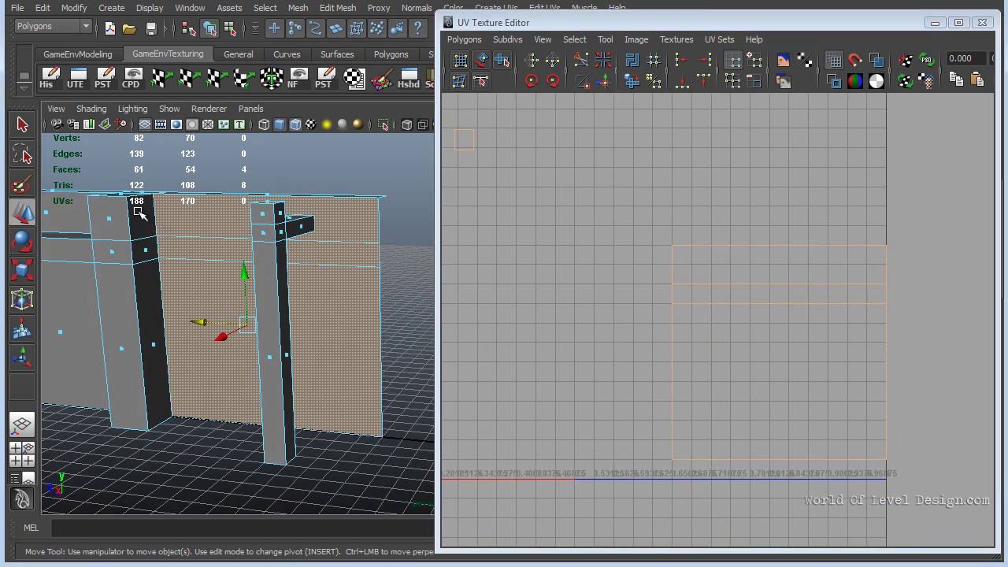
left_click_drag(149, 279, 128, 188, "alt")
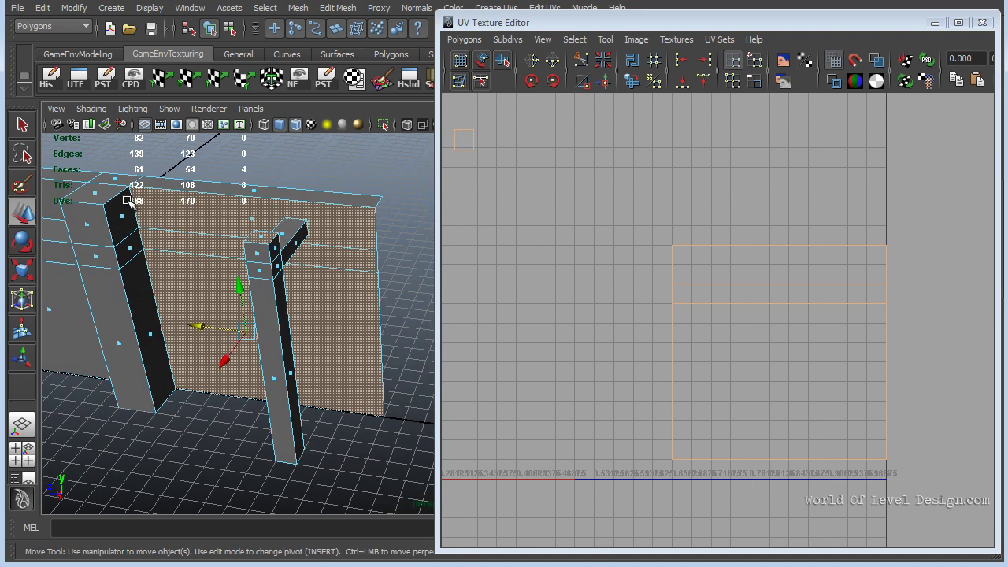
Step: Select the three faces along the large pillar's dark side to examine how they are mapped
left_click(121, 222)
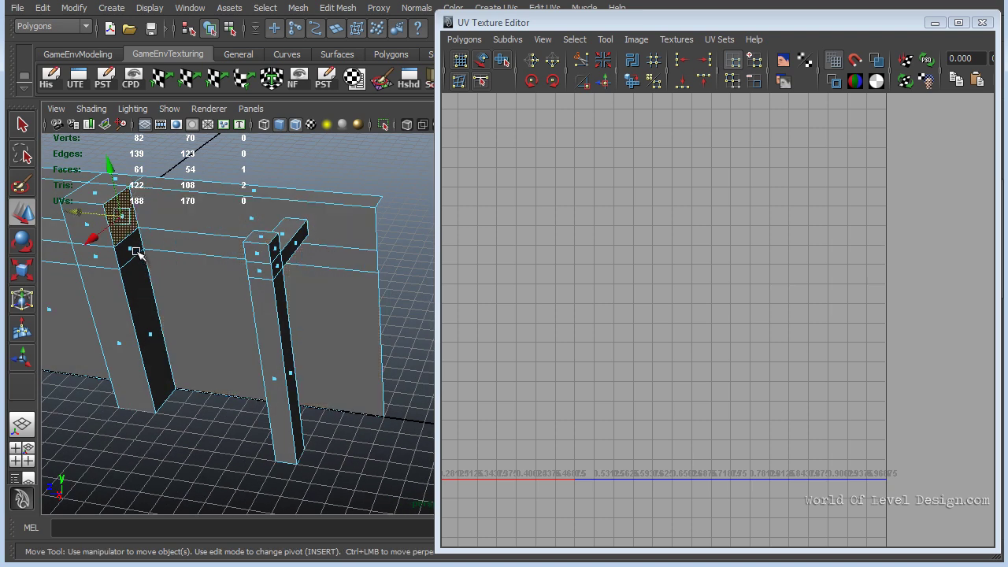
left_click(134, 249)
left_click(154, 337, "shift")
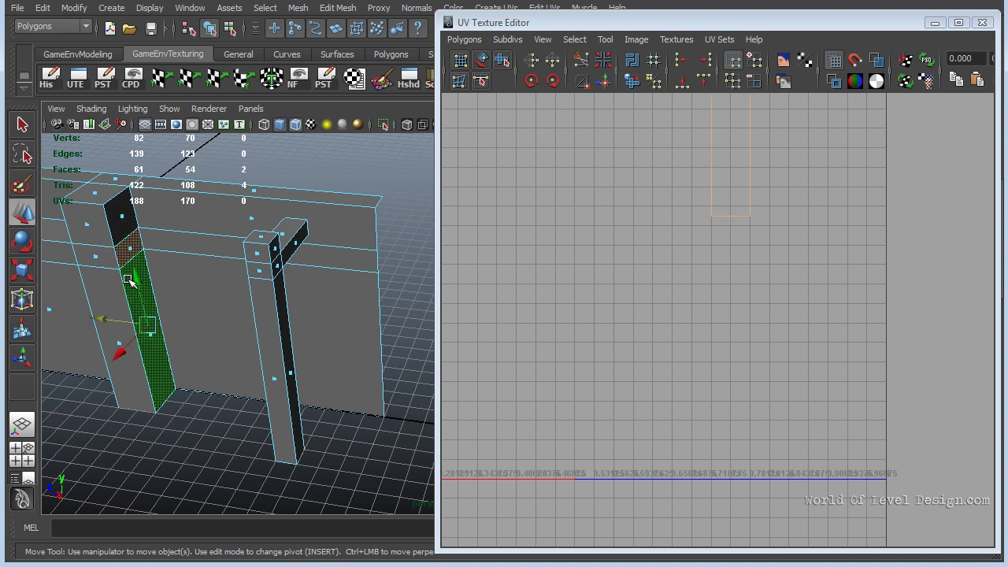
left_click(123, 226, "shift")
Step: Inspect the wall from its other side and compare it with the complete UV layout
left_click_drag(198, 263, 312, 242, "alt")
right_click_drag(312, 243, 150, 272, "alt")
left_click_drag(141, 270, 251, 269, "alt")
right_click_drag(250, 269, 322, 282, "alt")
left_click_drag(322, 281, 366, 291, "alt")
middle_click_drag(772, 277, 806, 294, "alt")
right_click_drag(784, 293, 695, 304, "alt")
middle_click_drag(696, 304, 772, 271, "alt")
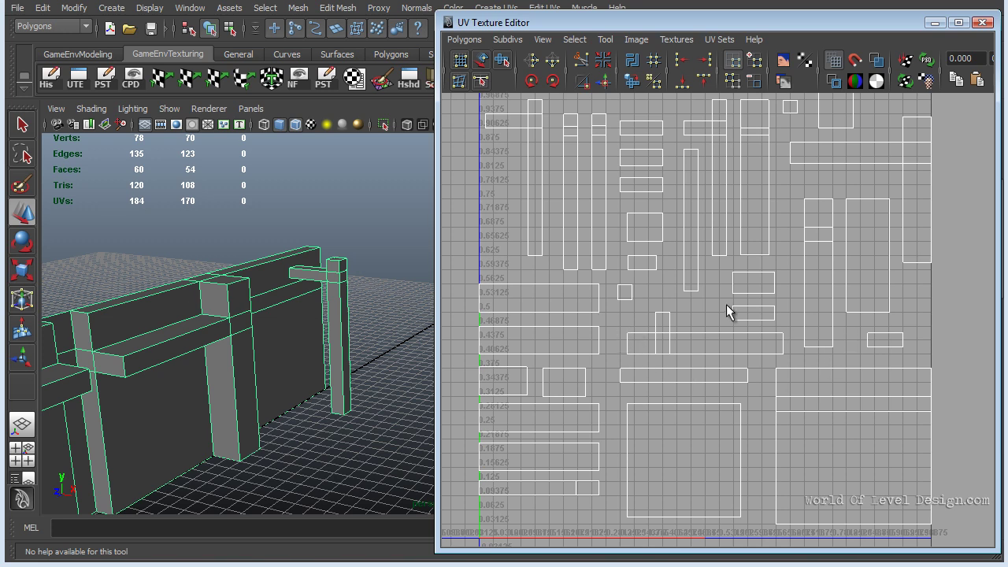
Step: Select the whole crossbeam shell with the short upward tab and move it along U over the neighbouring rectangular shell
scroll(814, 313, "down", 1)
right_click_drag(655, 324, 701, 323)
left_click_drag(643, 308, 682, 339)
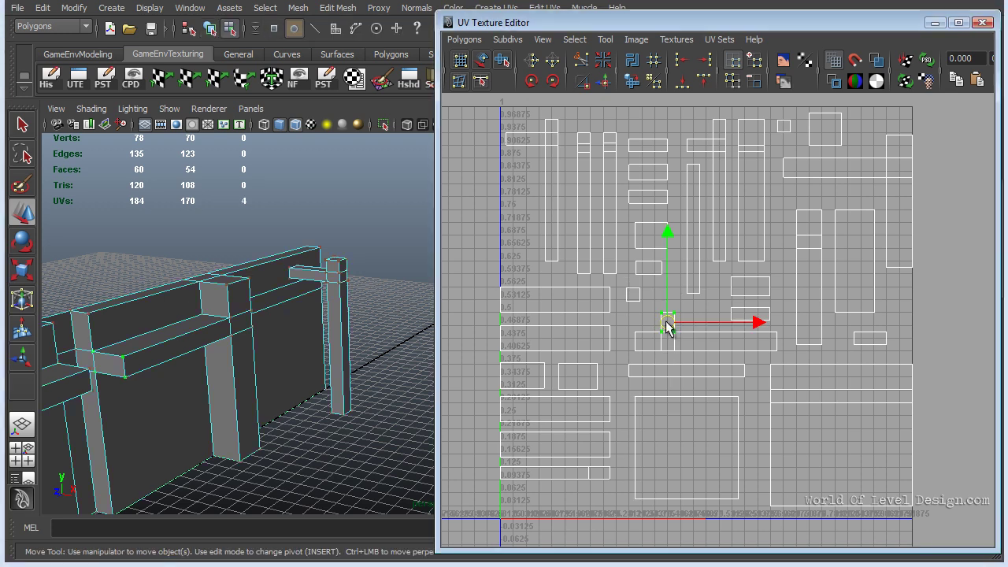
right_click_drag(667, 323, 632, 333, "ctrl")
scroll(640, 311, "up", 2)
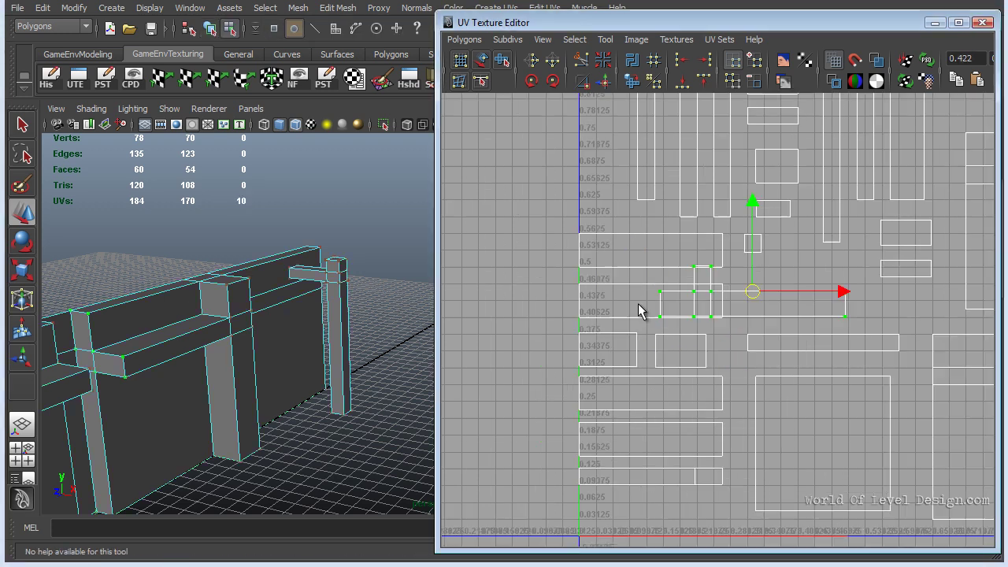
middle_click_drag(882, 292, 788, 308, "alt")
left_click_drag(753, 313, 629, 313)
Step: Examine the overlapping shells and move the crossbeam shell back along U into its free gap
right_click_drag(560, 307, 643, 323, "alt")
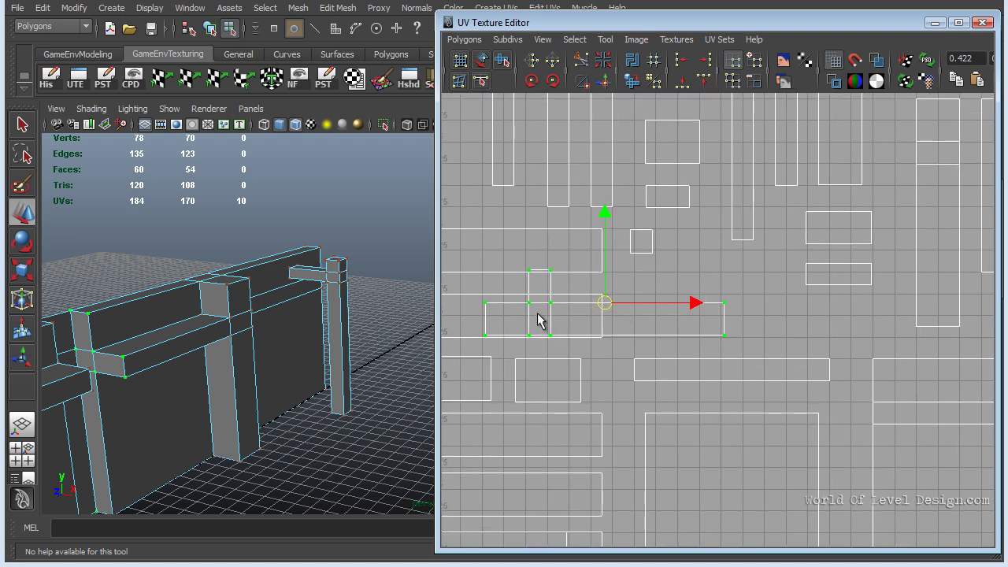
middle_click_drag(554, 317, 686, 312, "alt")
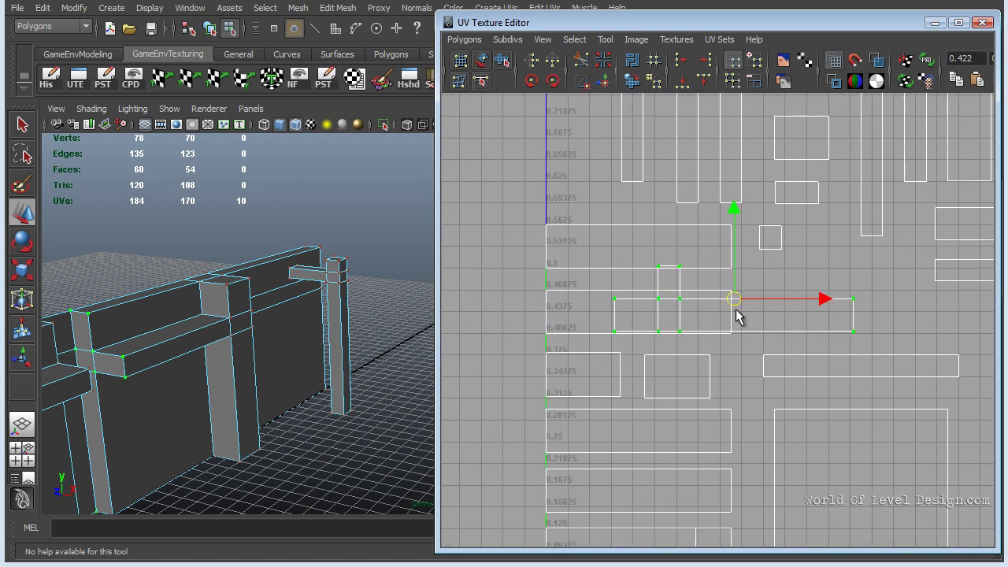
right_click_drag(790, 308, 778, 254, "alt")
middle_click_drag(811, 233, 753, 291, "alt")
right_click_drag(753, 292, 707, 288, "alt")
middle_click_drag(705, 376, 682, 333, "alt")
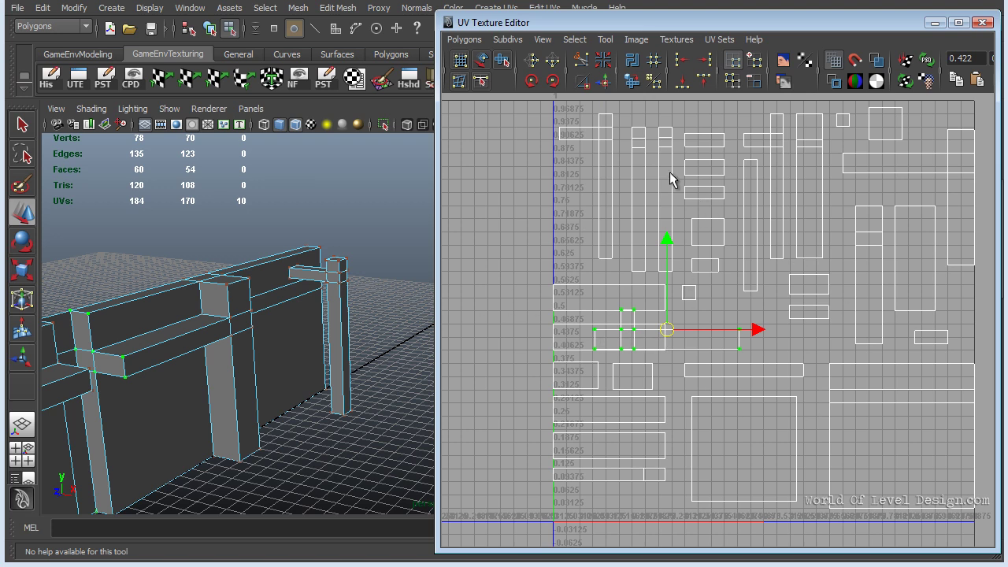
left_click_drag(752, 329, 849, 330)
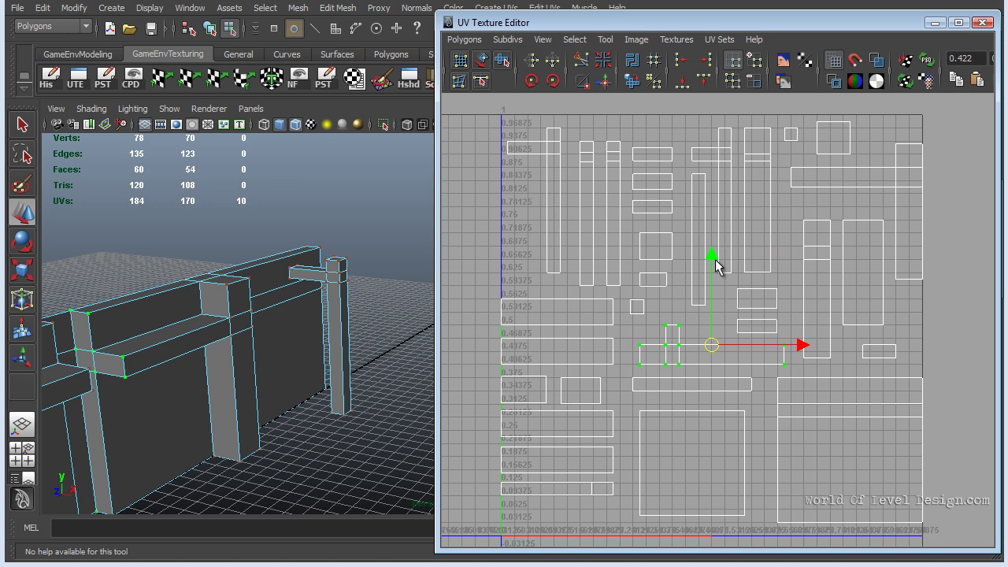
middle_click_drag(715, 261, 690, 266, "alt")
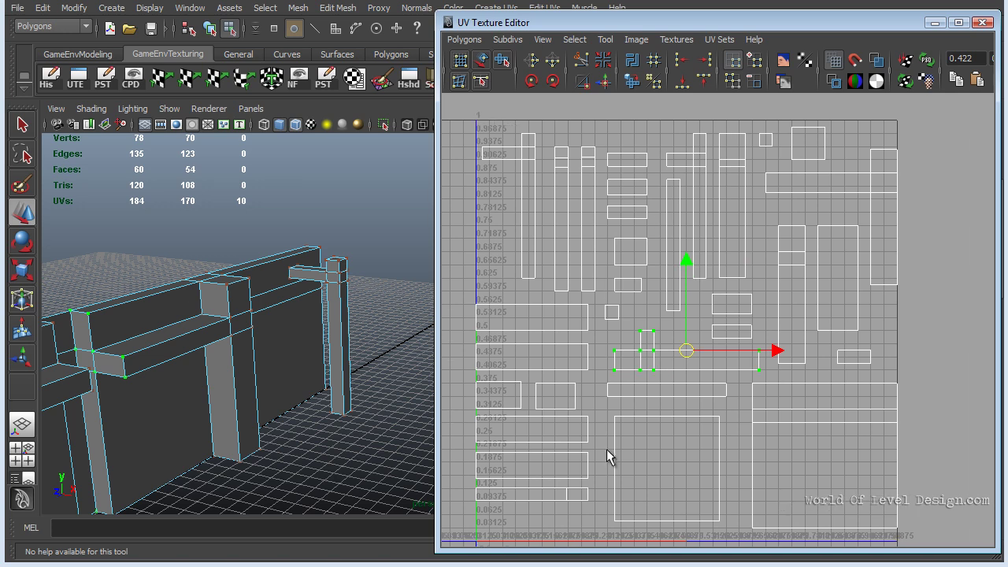
Step: Turn on shaded UV display and test the overlap by moving the crossbeam shell onto its neighbour and back
left_click(876, 61)
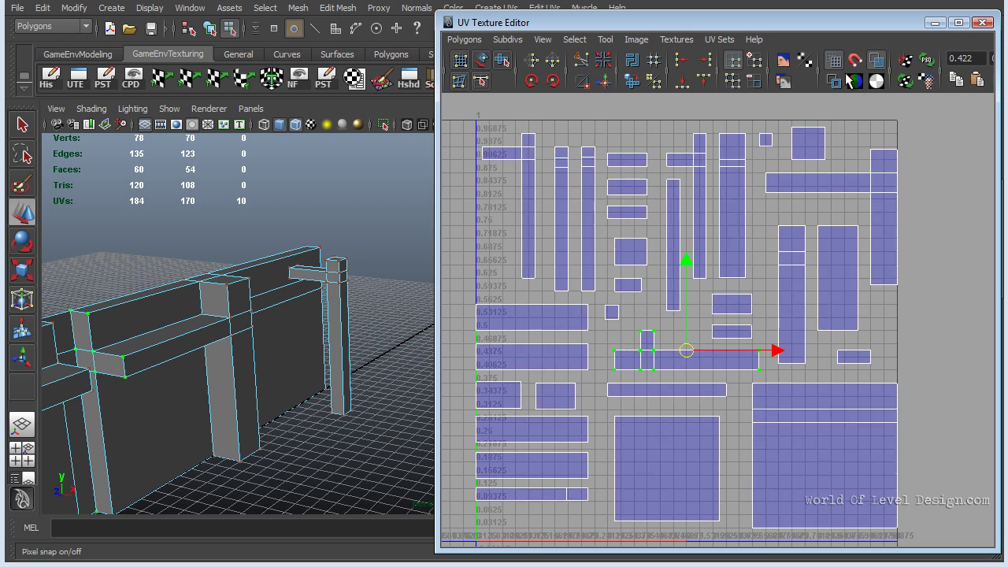
scroll(658, 401, "up", 1)
left_click_drag(683, 359, 637, 354)
scroll(638, 353, "up", 2)
middle_click_drag(686, 354, 809, 295, "alt")
scroll(687, 299, "up", 2)
scroll(709, 296, "up", 1)
left_click_drag(784, 291, 779, 285)
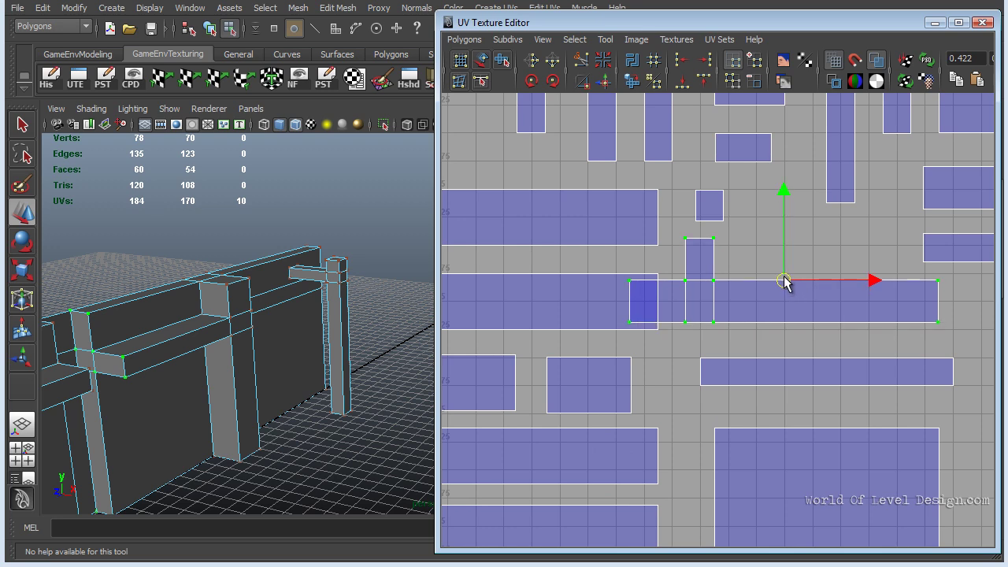
right_click_drag(808, 258, 480, 297, "alt")
right_click_drag(717, 302, 646, 304, "alt")
middle_click_drag(795, 274, 741, 329, "alt")
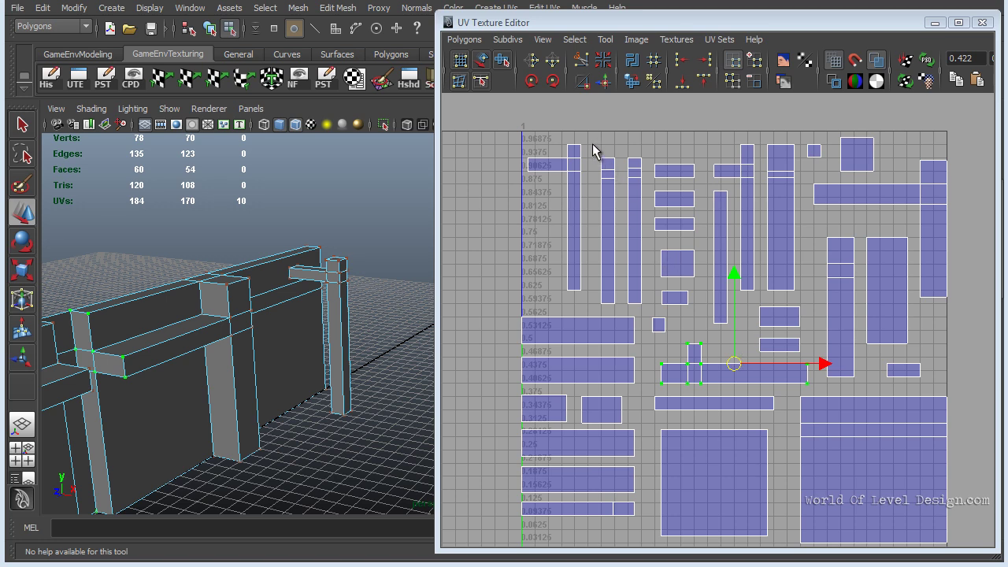
Step: Stack one narrow vertical post shell exactly over the matching shell beside it
left_click(605, 166)
right_click_drag(646, 291, 698, 315, "alt")
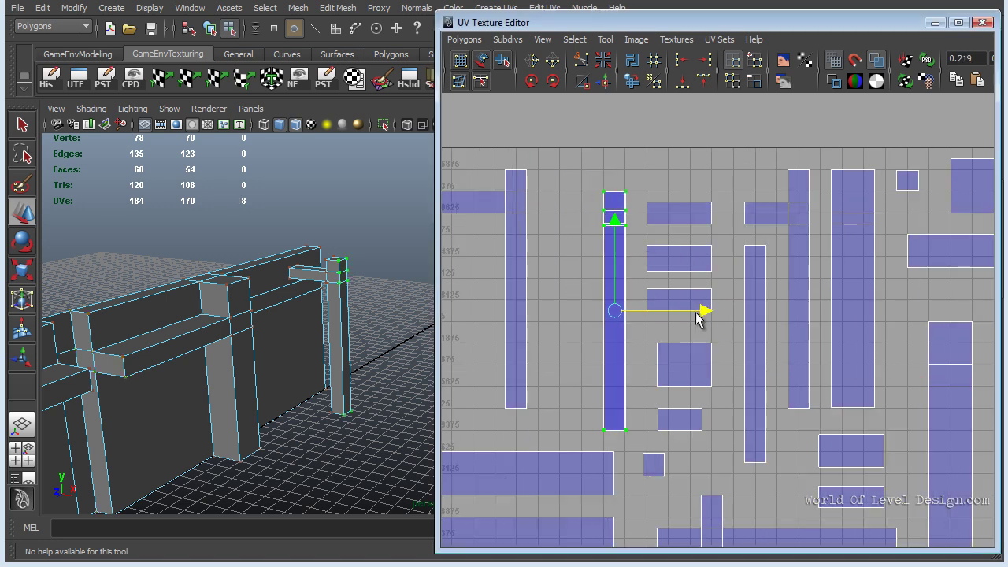
left_click_drag(697, 312, 696, 312)
middle_click_drag(768, 331, 689, 184, "alt")
middle_click_drag(865, 329, 723, 262, "alt")
right_click_drag(723, 262, 556, 338, "alt")
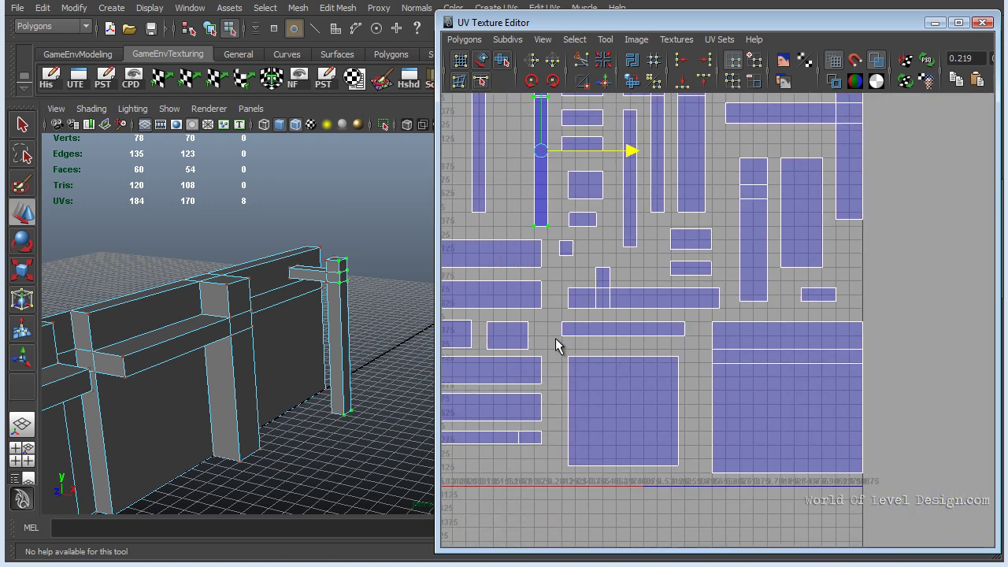
Step: Move the large square shell along U onto the big panel shell and stack a thin vertical shell on its neighbour
left_click(669, 429)
left_click_drag(712, 409, 869, 409)
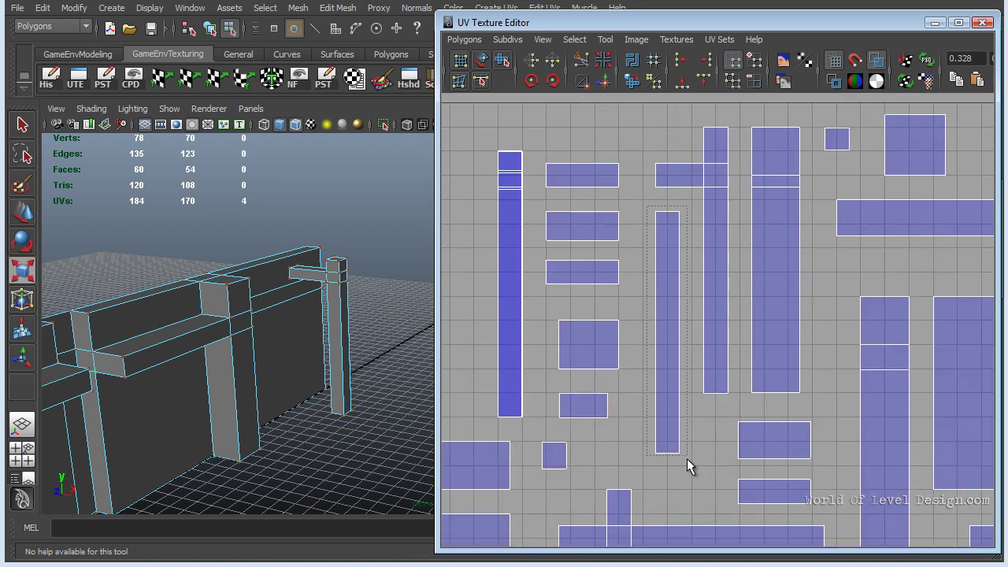
left_click_drag(688, 466, 687, 458)
key("w")
left_click_drag(666, 333, 717, 273)
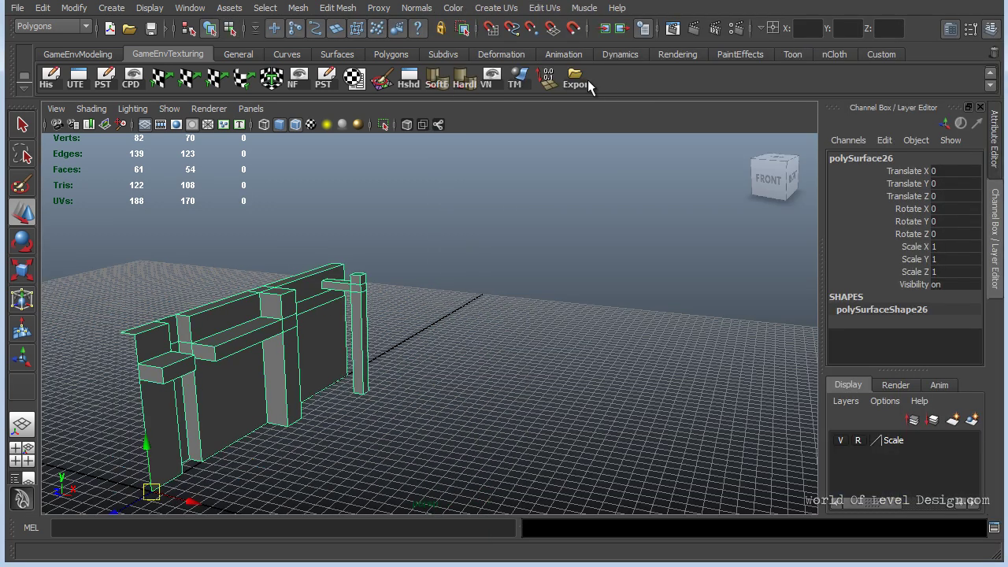
Step: Export the selected wall as FBX over wall01.fbx, switch to UDK and reimport the wall01 static mesh
left_click(588, 80)
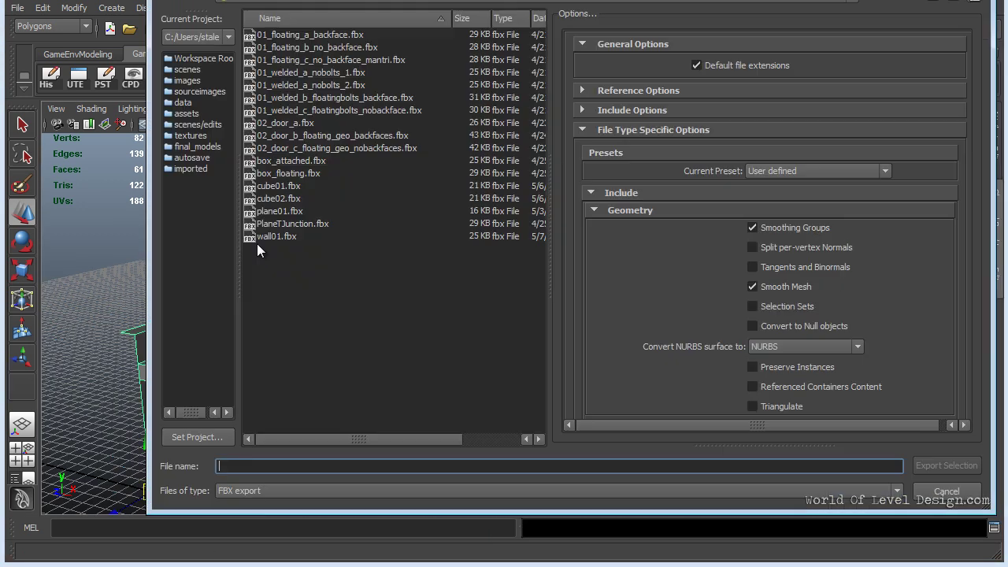
double_click(289, 236)
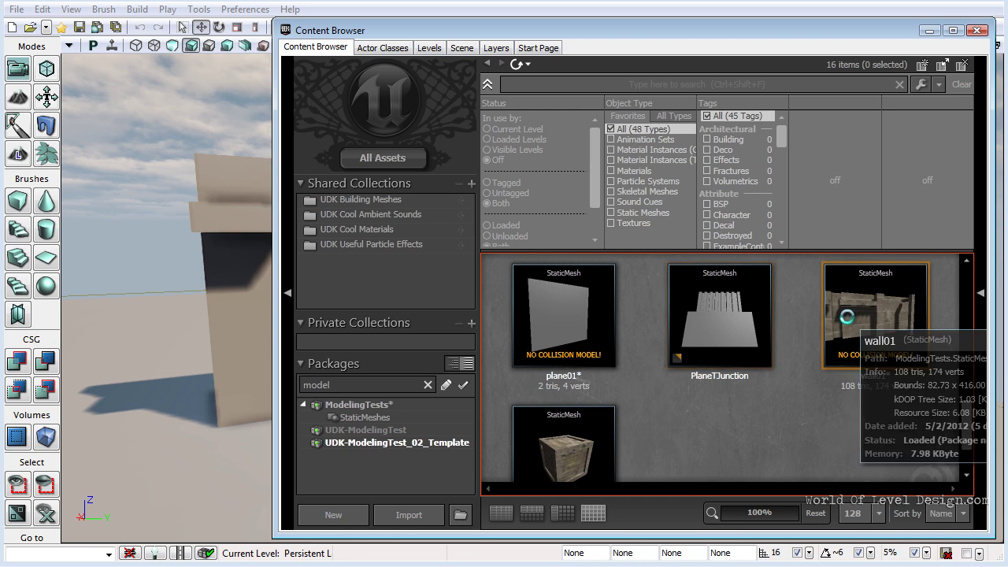
right_click(849, 318)
left_click(908, 361)
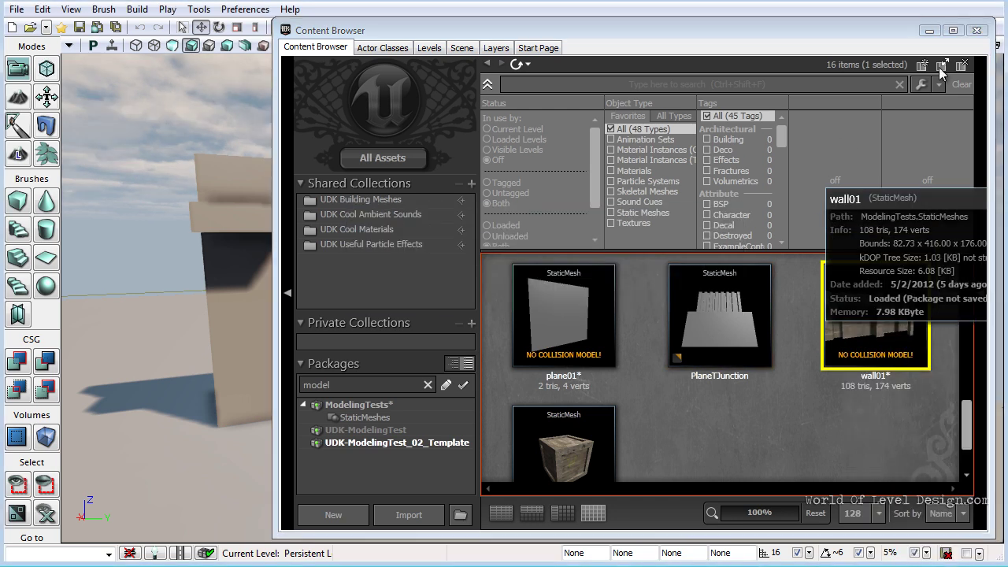
Step: Close the Content Browser, rebuild the level lighting, dismiss the lighting results and inspect the baked shadows on both sides of the wall
left_click(976, 31)
left_click(555, 29)
left_click(398, 480)
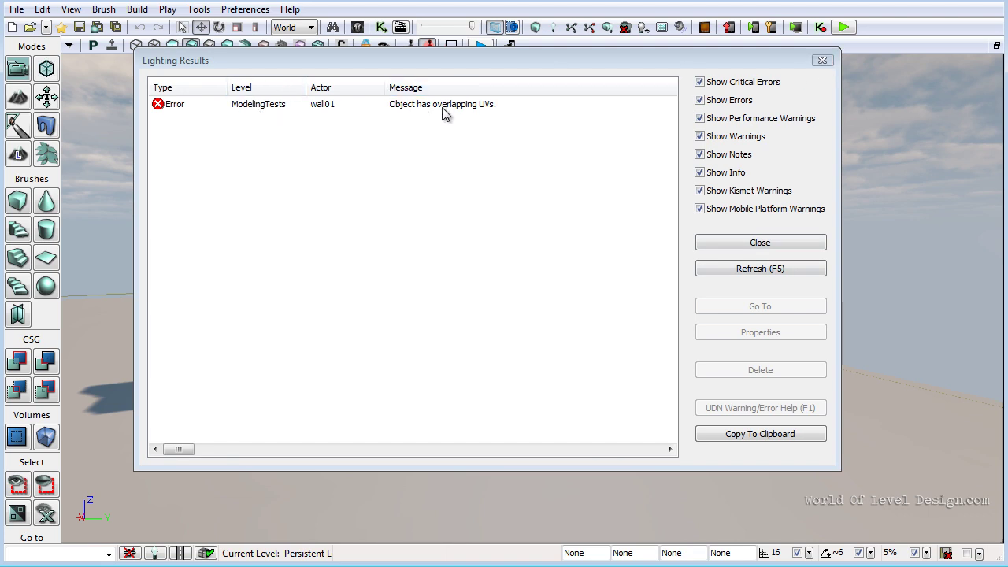
left_click(823, 60)
right_click_drag(633, 296, 658, 246)
key("w")
key("s")
key("w")
key("s")
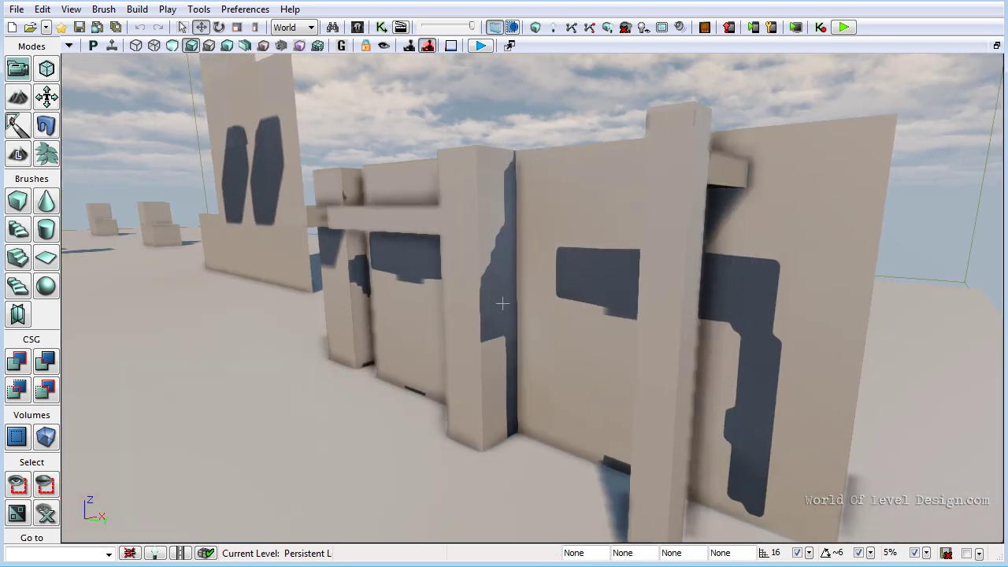
mouse_move(502, 303)
right_mouse_down()
mouse_move(484, 292)
mouse_move(836, 308)
mouse_move(519, 307)
right_mouse_up()
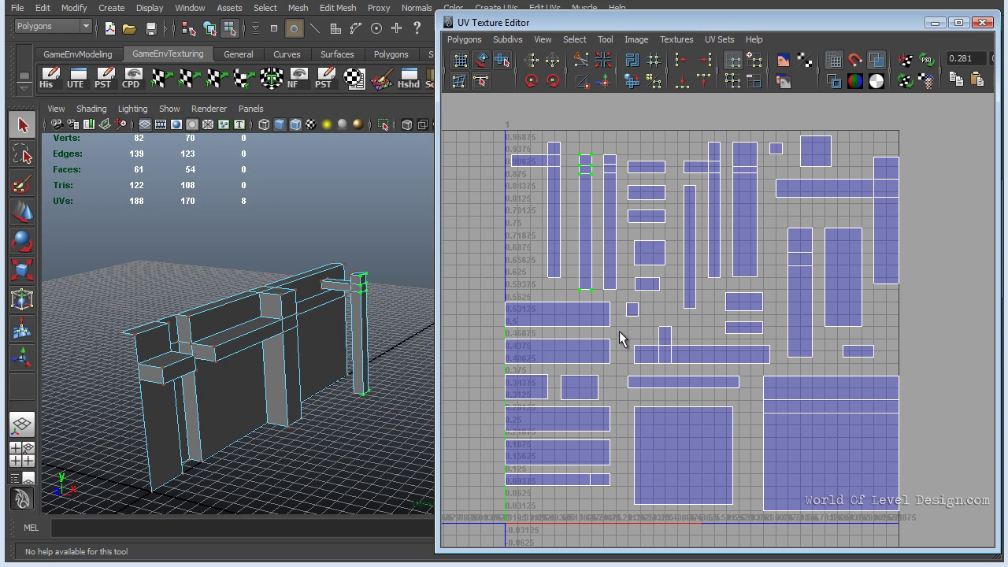
Step: Switch to Maya and examine the spacing between the shells across the hand-arranged UV layout
right_click_drag(548, 201, 835, 232, "alt")
middle_click_drag(626, 199, 627, 322, "alt")
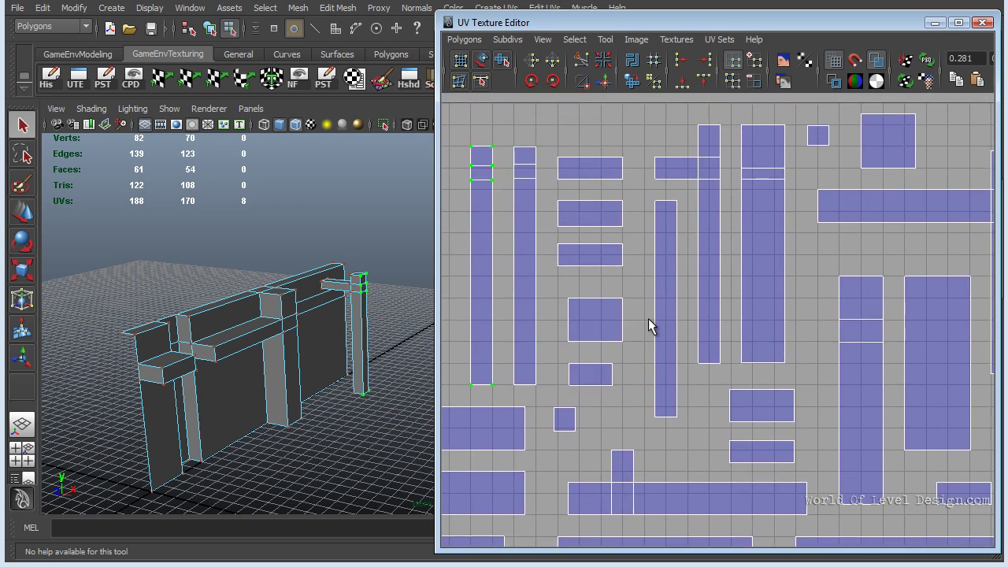
right_click_drag(648, 318, 473, 323, "alt")
middle_click_drag(549, 306, 633, 272, "alt")
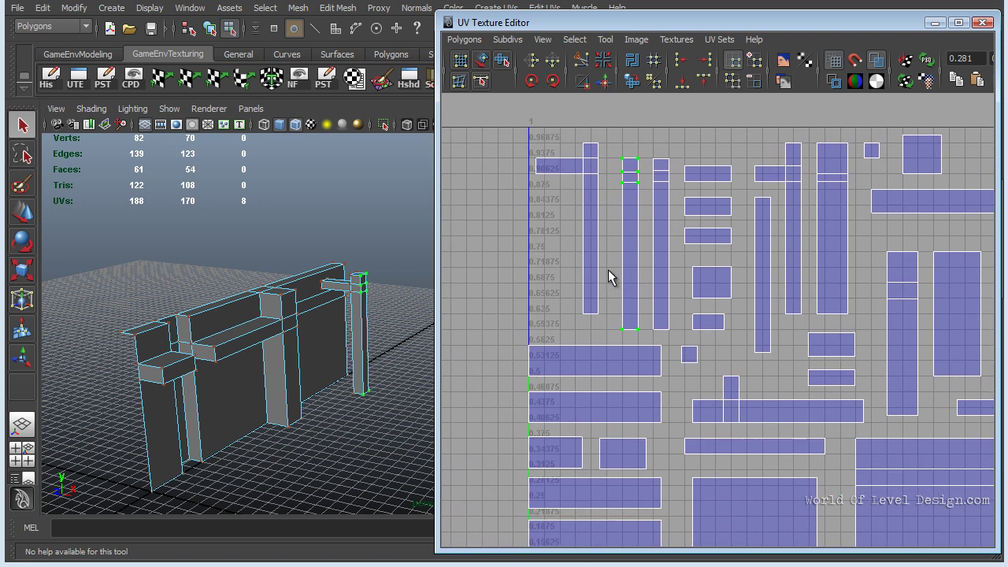
scroll(757, 181, "up", 1)
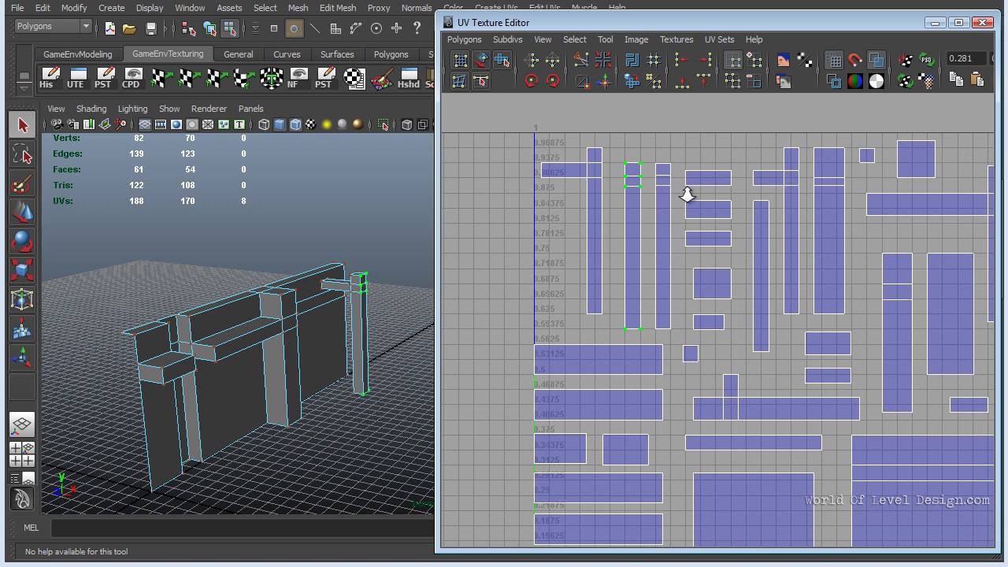
scroll(743, 207, "up", 1)
scroll(705, 142, "up", 1)
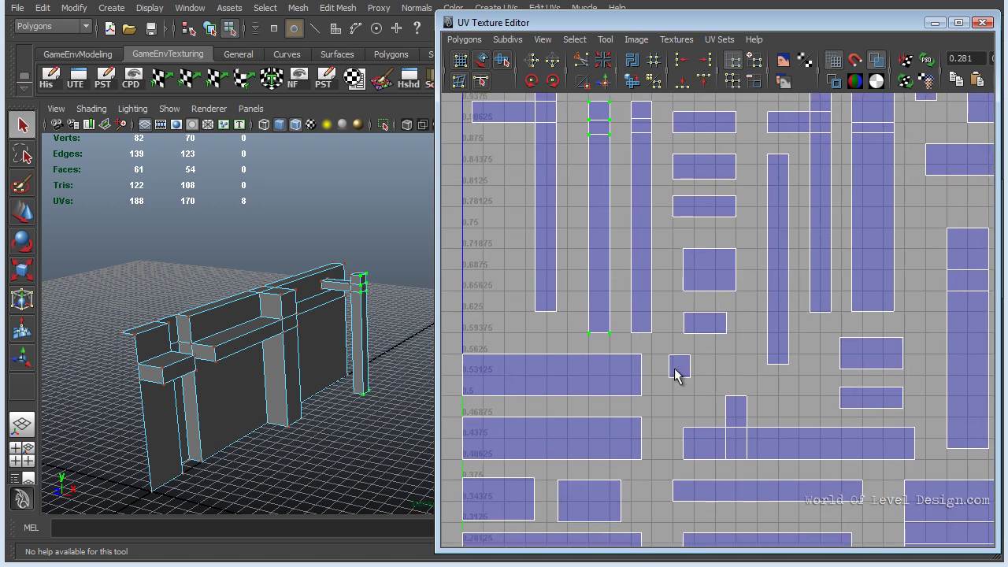
middle_click_drag(878, 275, 782, 295, "alt")
right_click_drag(871, 270, 508, 269, "alt")
middle_click_drag(676, 273, 675, 246, "alt")
Step: Select the whole upper wide horizontal shell beside the U=0 border and shift it slightly inward and up
left_click_drag(561, 316, 635, 392)
right_click_drag(554, 327, 737, 360, "alt")
middle_click_drag(579, 361, 669, 293, "alt")
key("w")
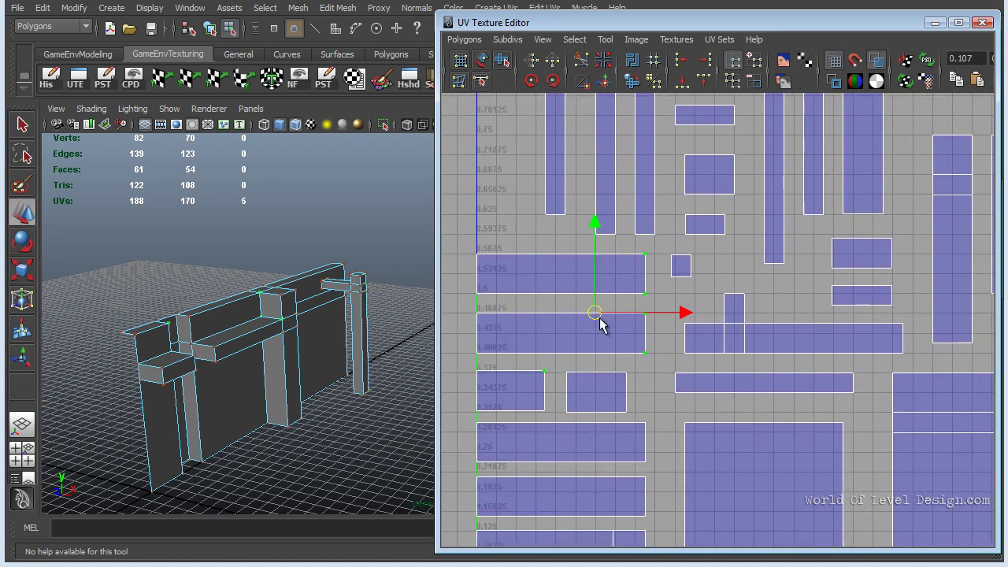
left_click_drag(631, 249, 654, 263)
right_click_drag(654, 264, 560, 268, "ctrl")
left_click_drag(561, 269, 571, 255)
right_click_drag(712, 260, 747, 215, "alt")
middle_click_drag(740, 223, 715, 263, "alt")
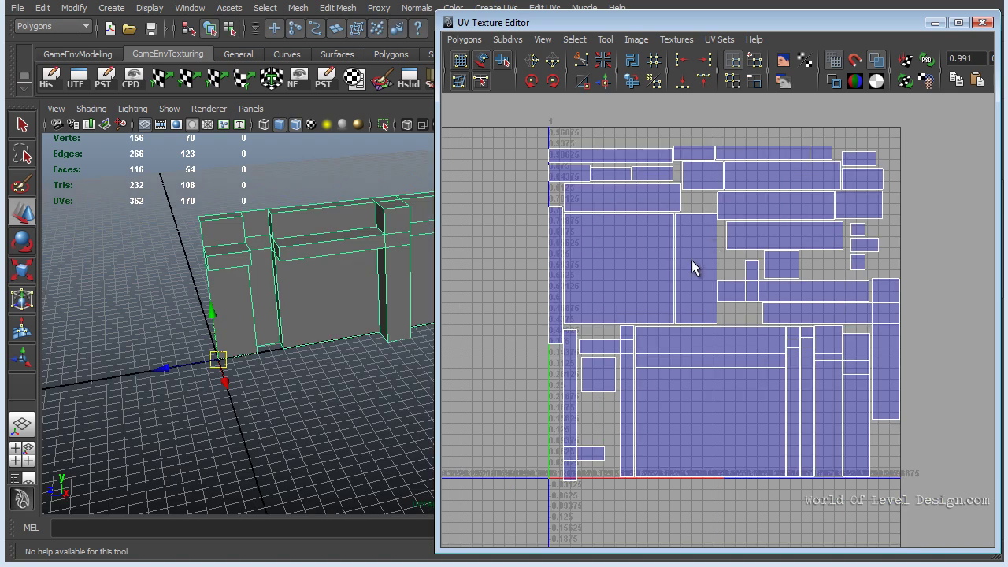
Step: Examine the tightly packed lightmap UV layout of the wall at the grid origin
middle_click_drag(679, 242, 672, 275, "alt")
right_click_drag(672, 275, 740, 293, "alt")
middle_click_drag(740, 293, 737, 280, "alt")
right_click_drag(713, 276, 628, 250, "alt")
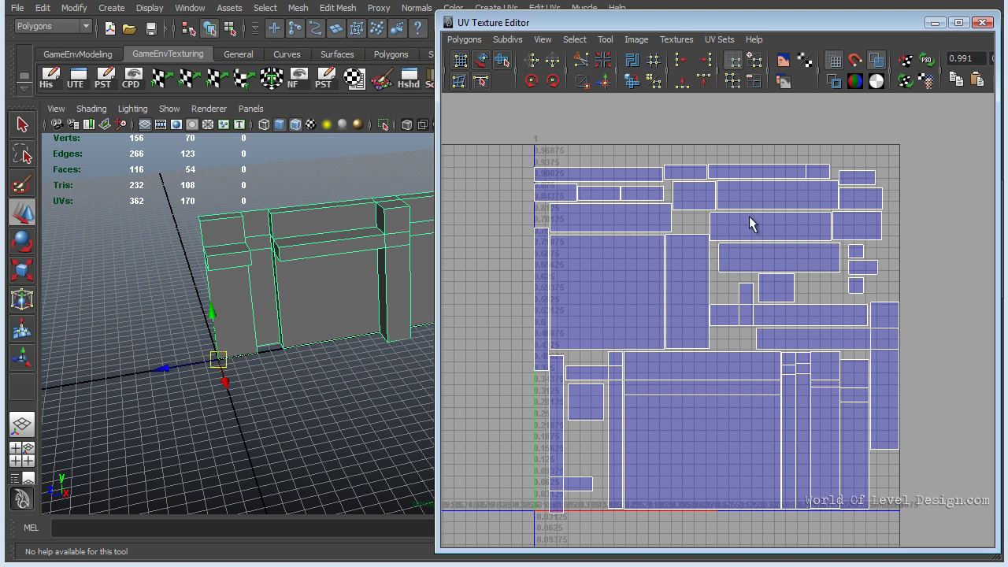
right_click_drag(605, 249, 882, 300, "alt")
right_click_drag(635, 243, 733, 259, "alt")
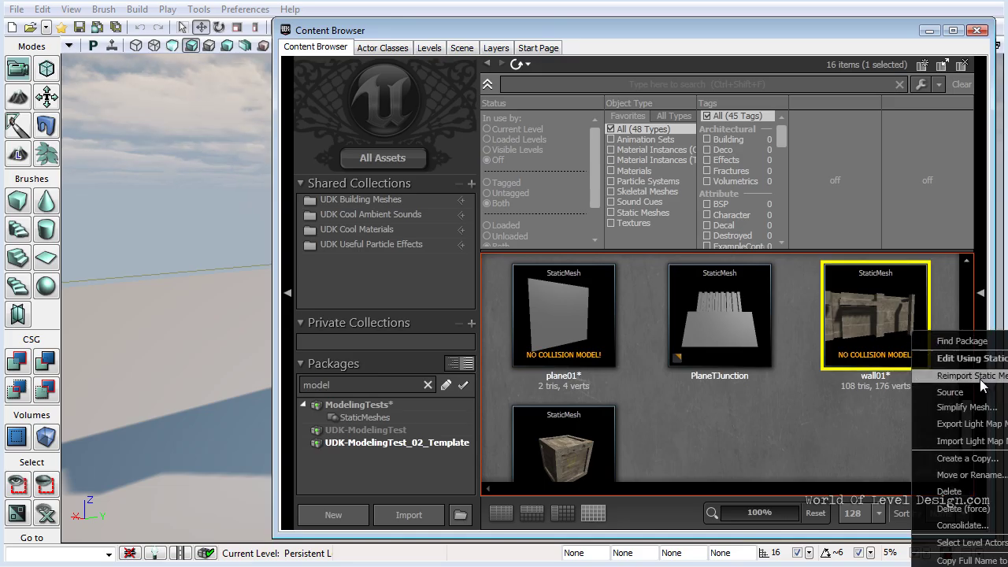
Step: Switch to UDK, reimport the wall01 static mesh and rebuild the level lighting
key("Escape")
left_click(962, 65)
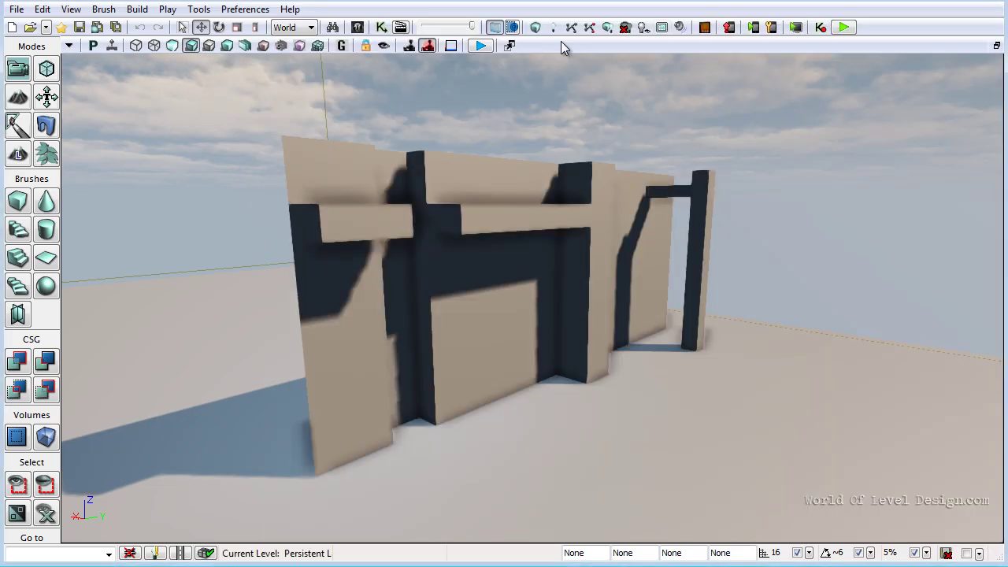
left_click(573, 27)
left_click(402, 479)
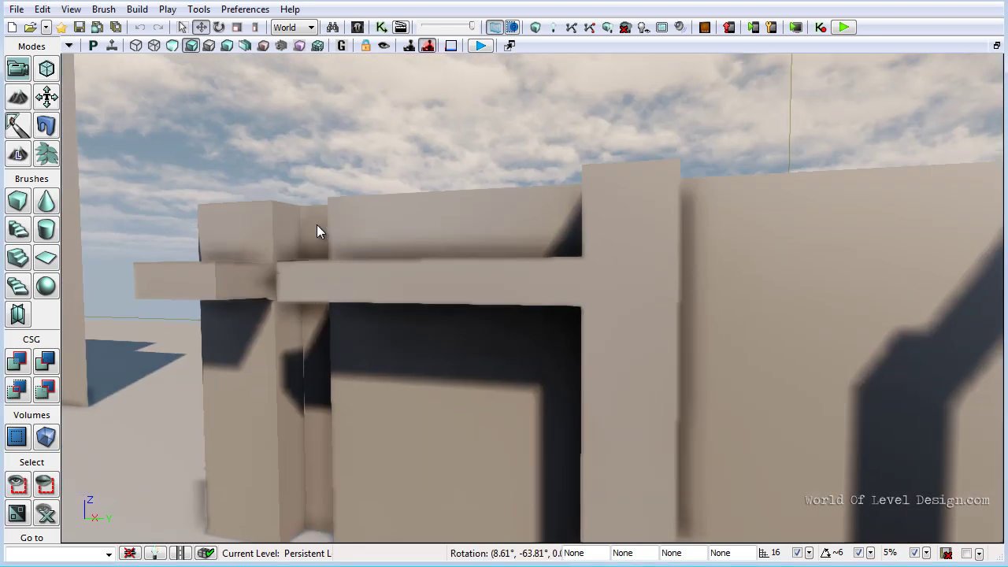
Step: Inspect the wall's baked shadows along its crossbeams, posts and panel edges from close up and from a distance
left_click_drag(317, 225, 252, 226)
right_click_drag(252, 226, 314, 193)
left_click_drag(313, 194, 478, 237)
scroll(567, 329, "down", 6)
right_click_drag(543, 289, 697, 241)
scroll(567, 329, "up", 5)
left_click_drag(696, 240, 386, 493)
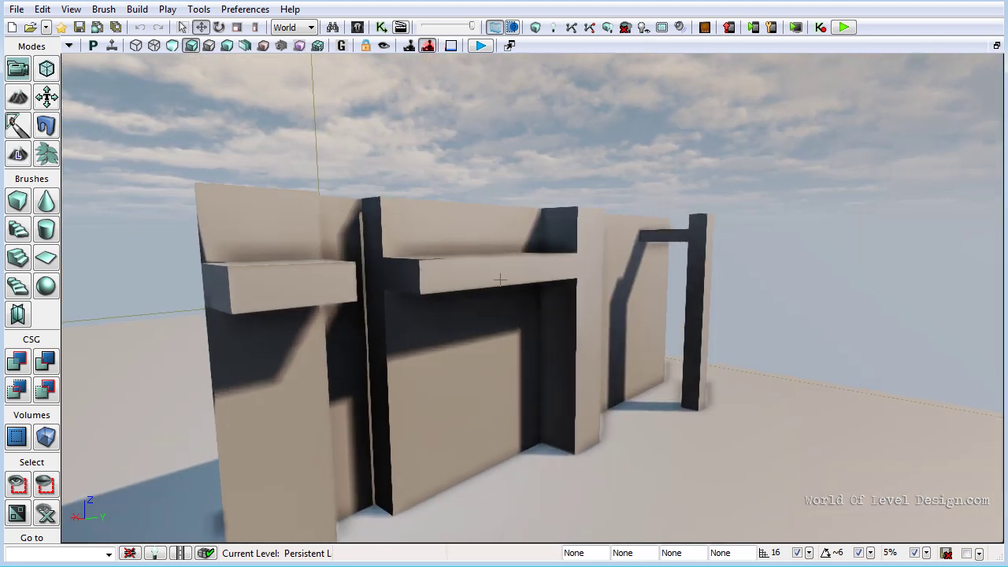
left_click_drag(517, 271, 465, 166)
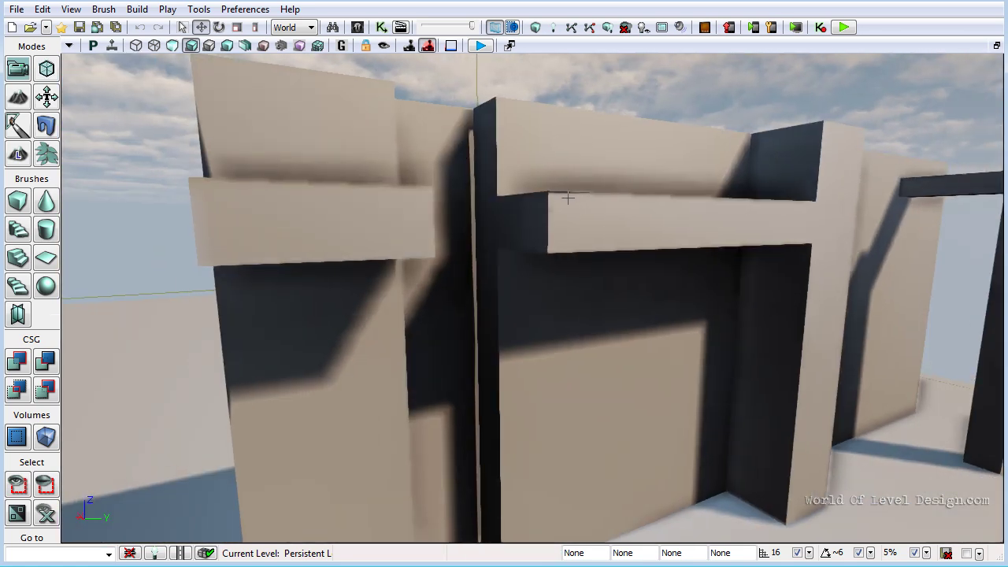
scroll(552, 194, "down", 5)
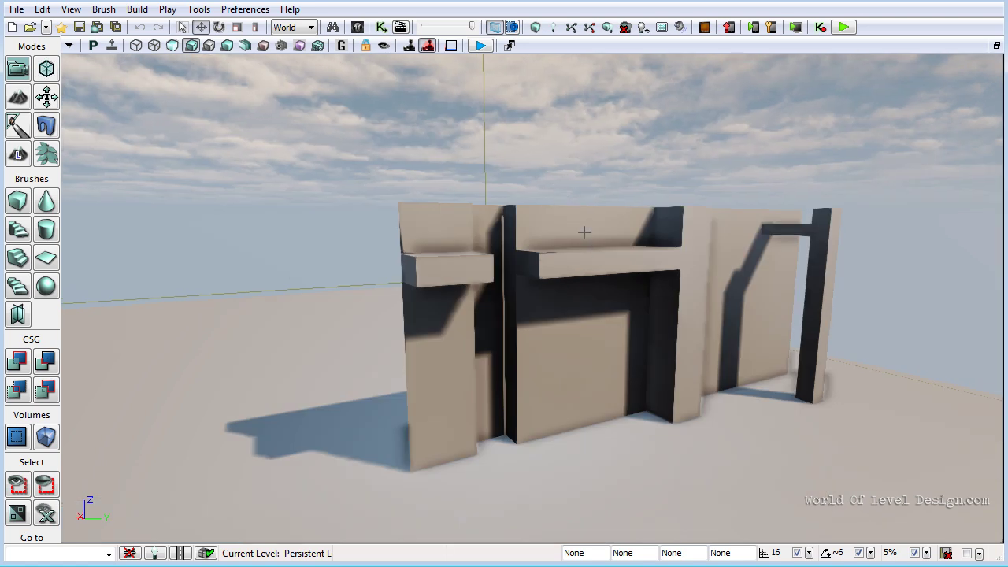
scroll(509, 229, "up", 5)
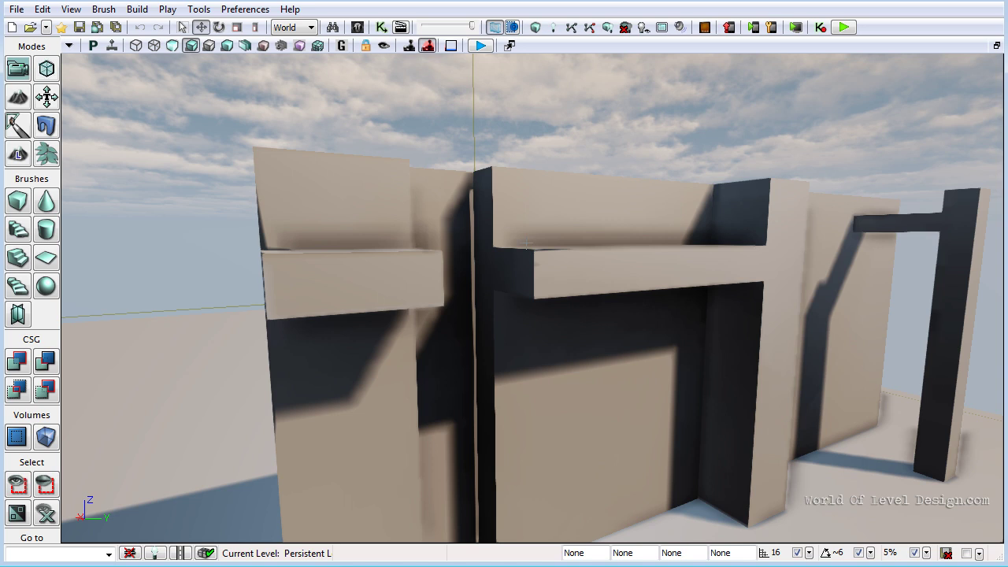
Step: Open wall01 from the Content Browser in the Static Mesh Editor and set its Light Map Resolution to 64
left_click(357, 27)
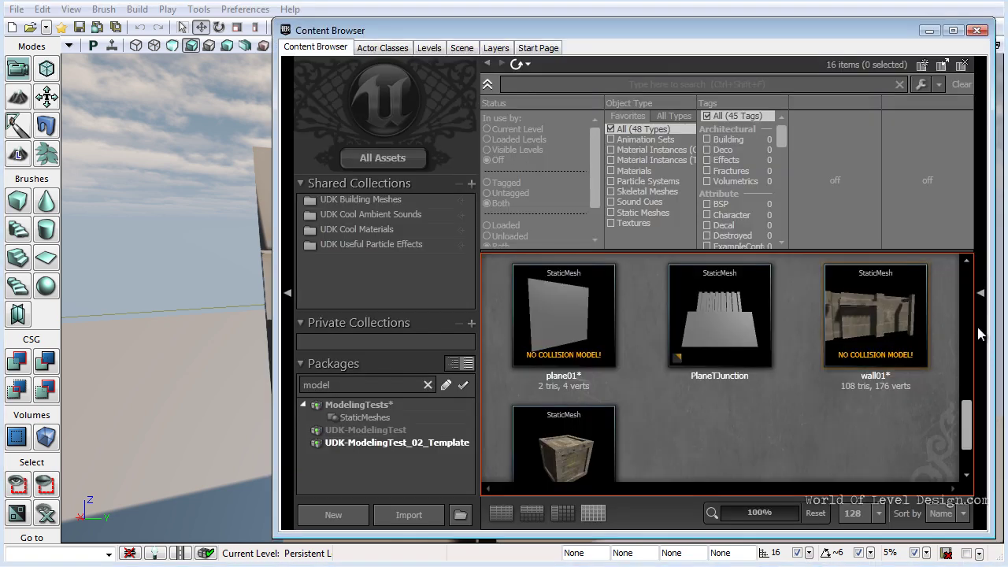
double_click(884, 329)
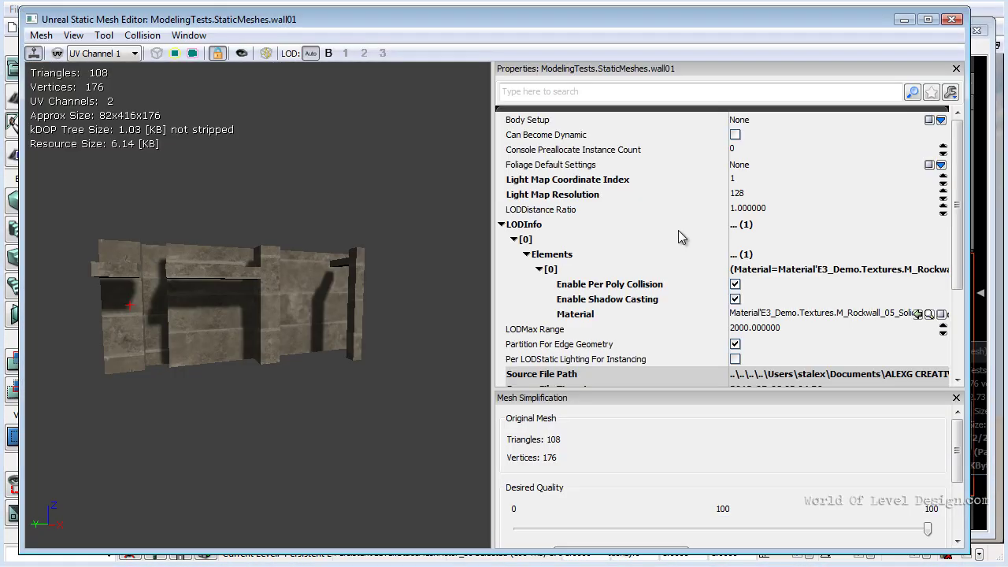
left_click_drag(209, 216, 339, 214)
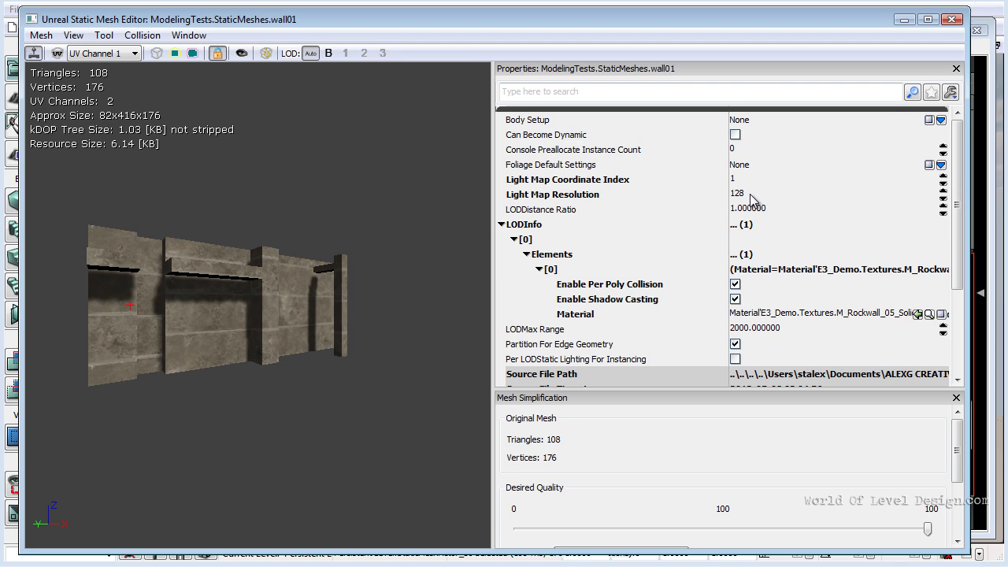
left_click_drag(152, 206, 218, 242)
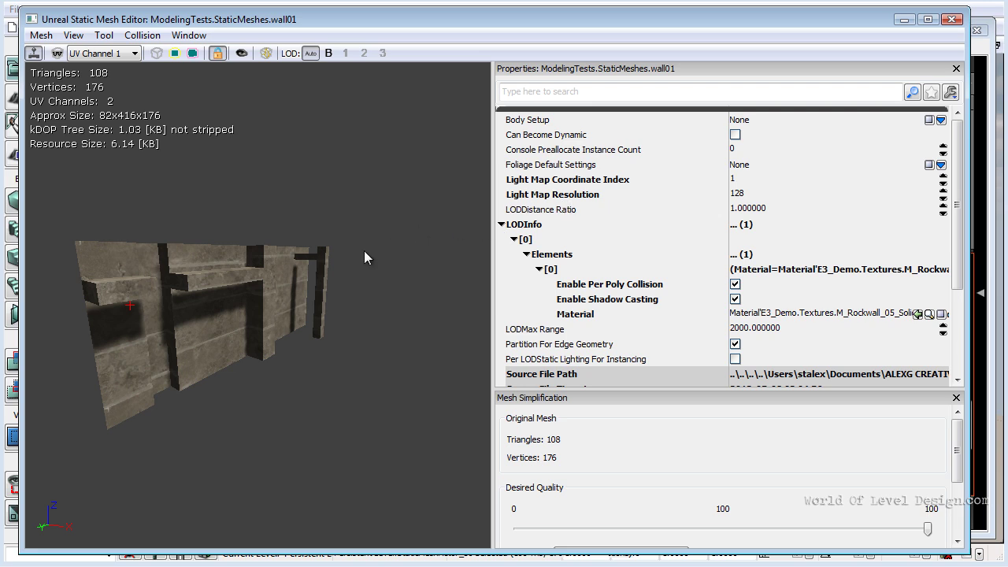
left_click(760, 194)
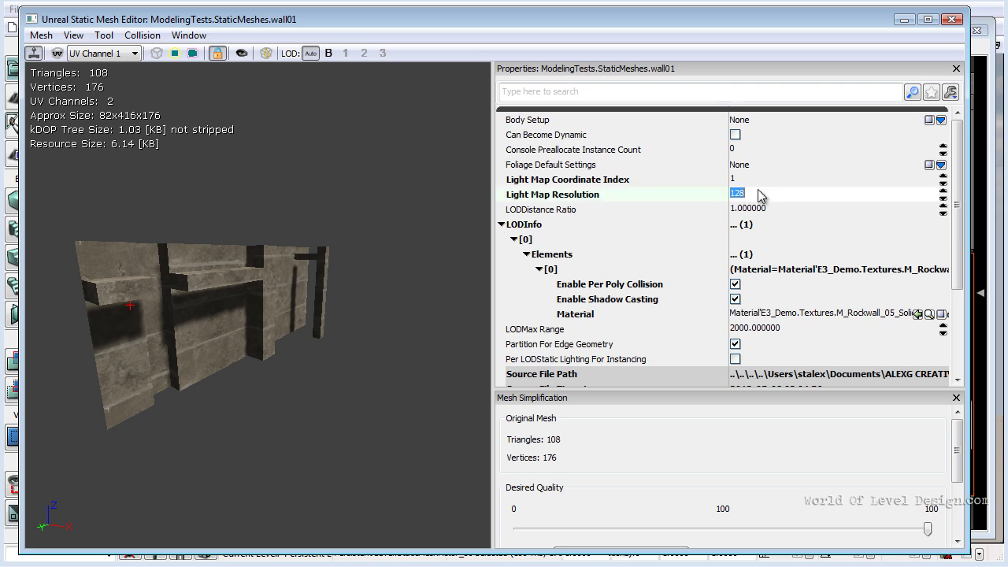
type("64")
key("Return")
left_click(953, 19)
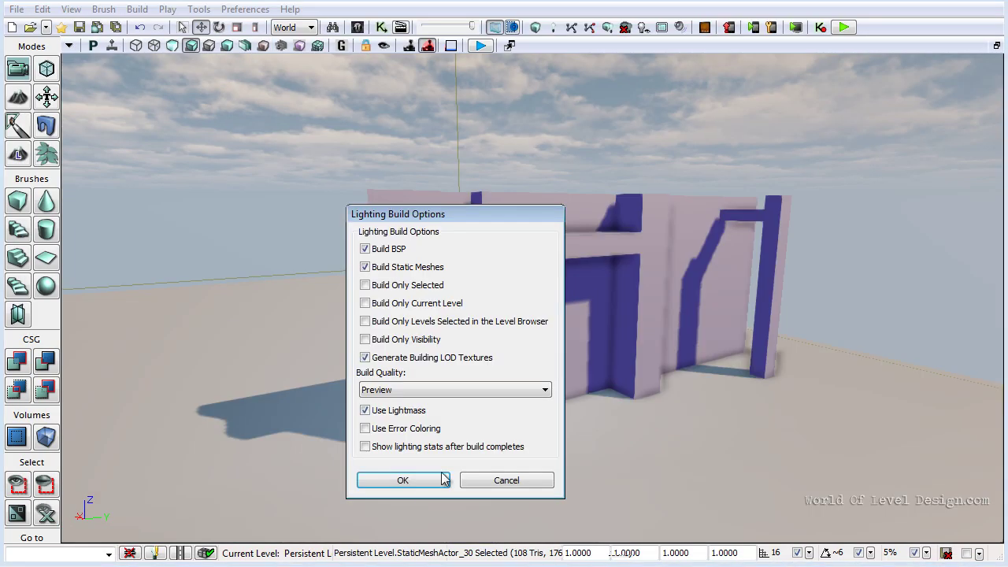
Step: Rebuild the lighting at Preview quality and check the wall's shadow edges and seams for light bleeding
left_click(400, 479)
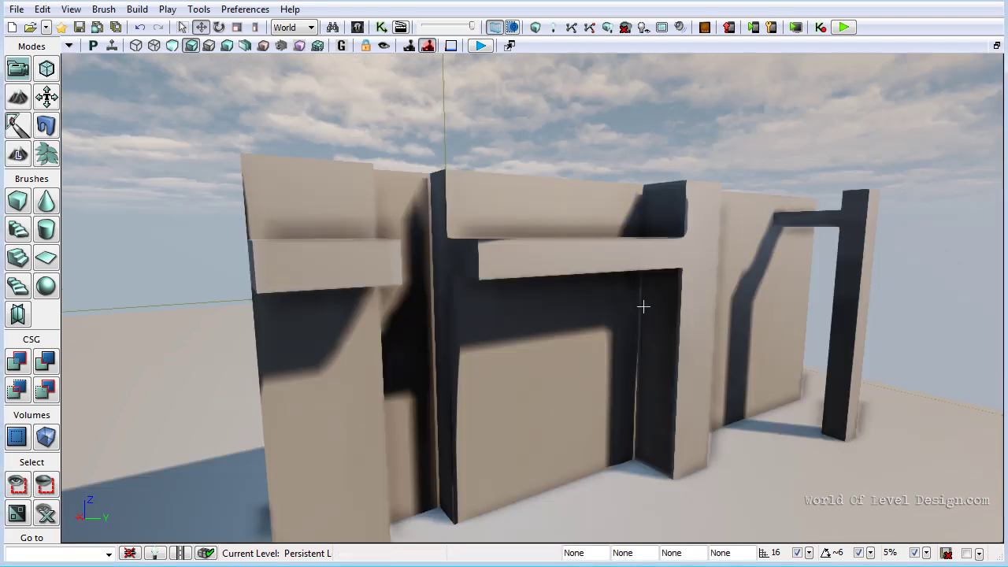
right_click_drag(644, 307, 554, 284)
left_click_drag(553, 284, 561, 285)
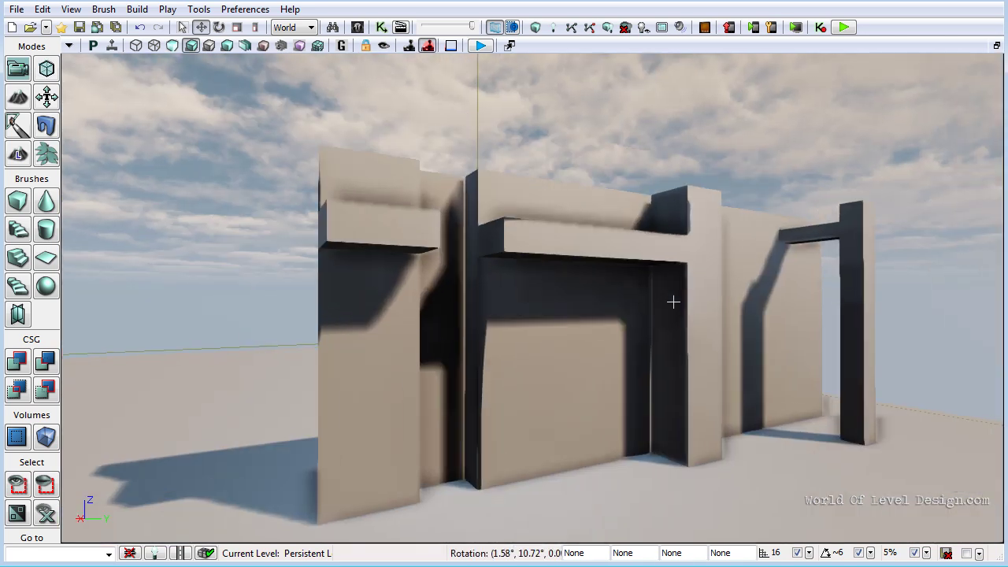
left_click_drag(671, 299, 649, 352)
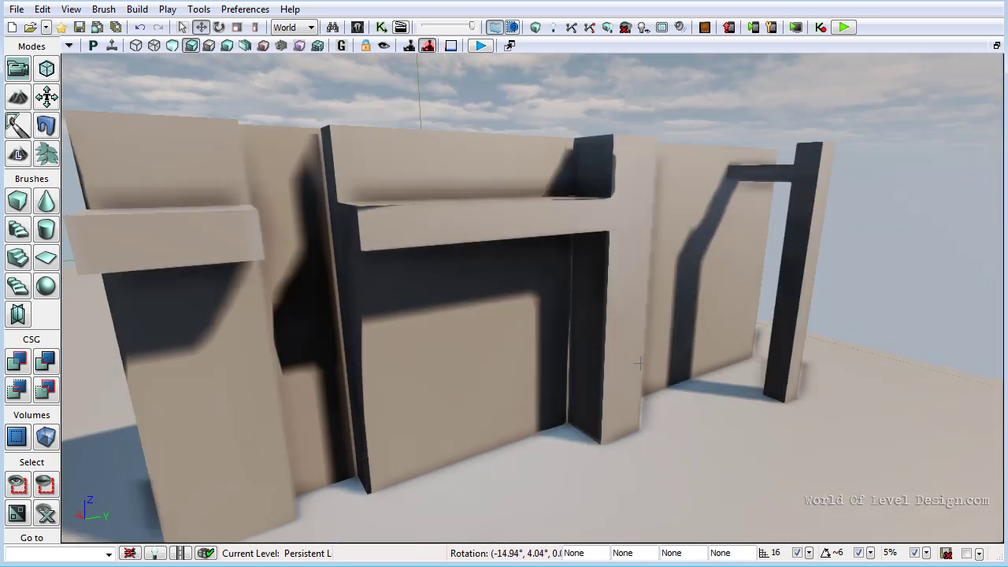
left_click_drag(461, 384, 451, 387)
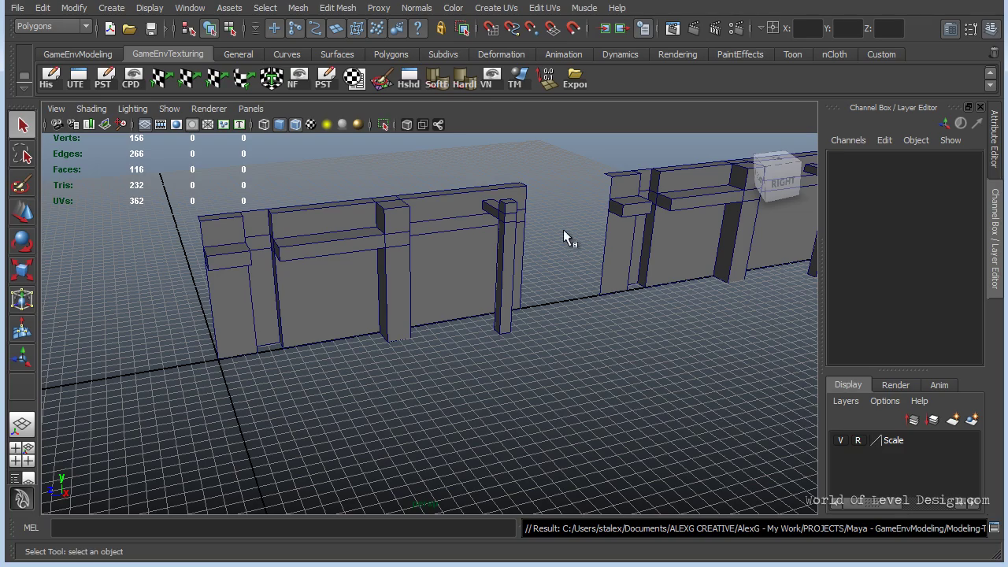
Step: Switch to Maya, show the origin wall's UVs in the UV Texture Editor and compare them with the baked wall in UDK
left_click(404, 259)
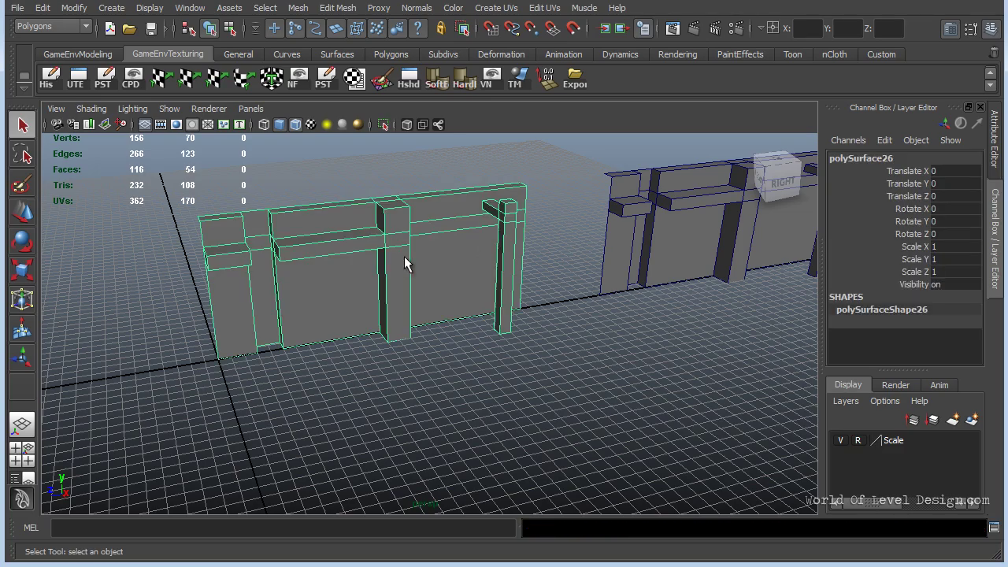
left_click(80, 79)
scroll(747, 301, "up", 2)
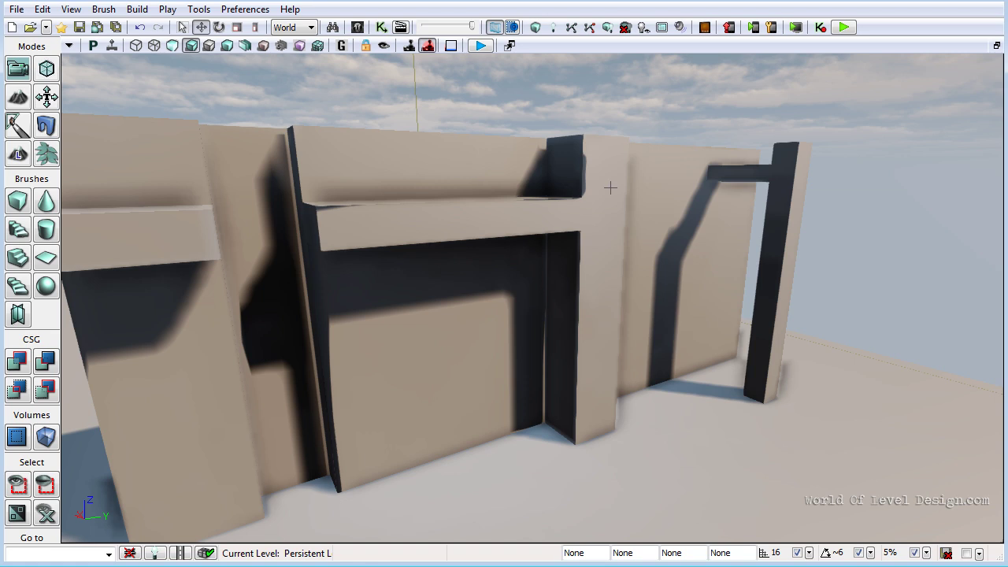
right_click_drag(624, 195, 624, 182)
scroll(623, 182, "down", 5)
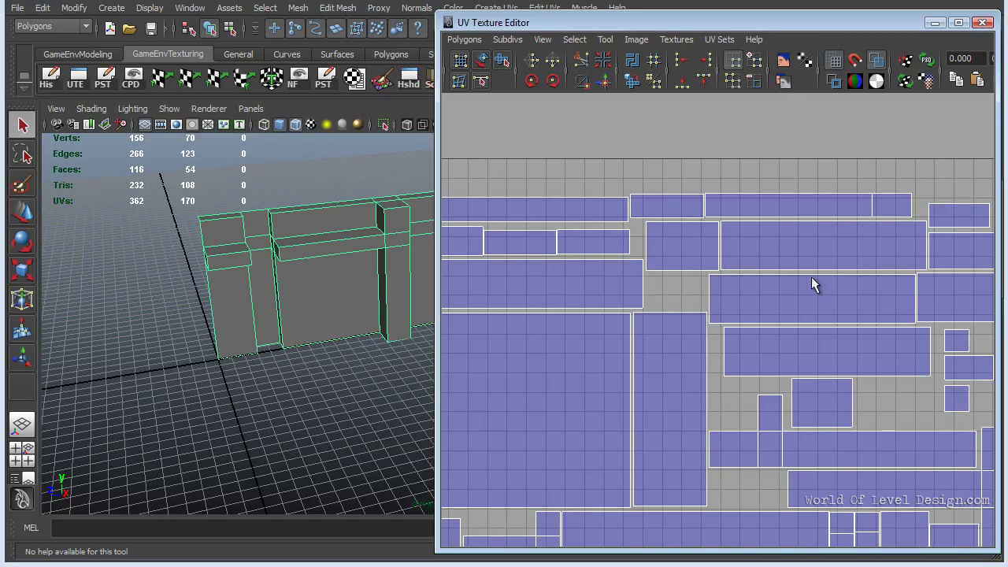
Step: Return to Maya and examine the narrow gaps between the packed UV shells and their distance from the UV border
right_click_drag(830, 275, 619, 279, "alt")
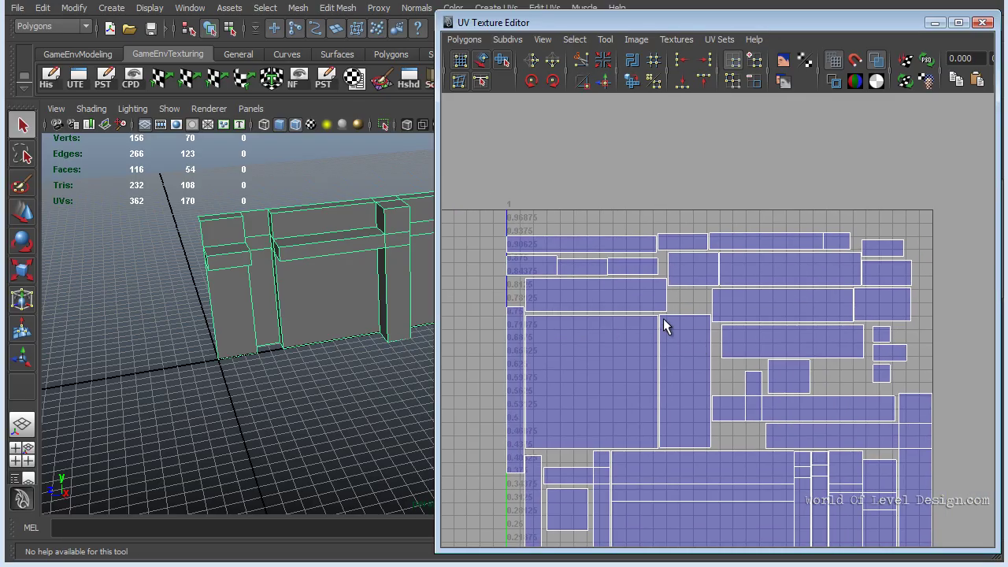
right_click_drag(643, 264, 593, 206, "alt")
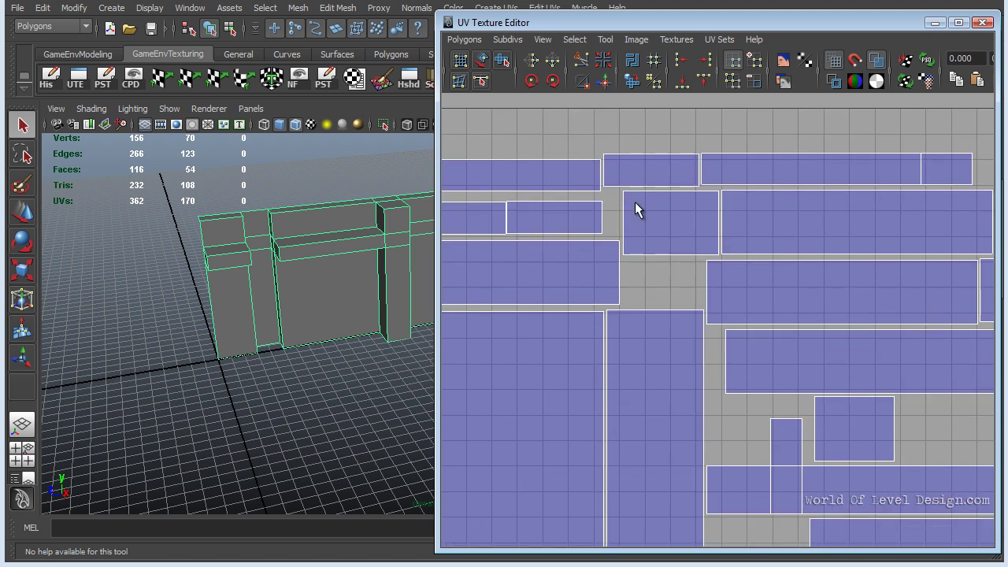
right_click_drag(681, 168, 609, 233, "alt")
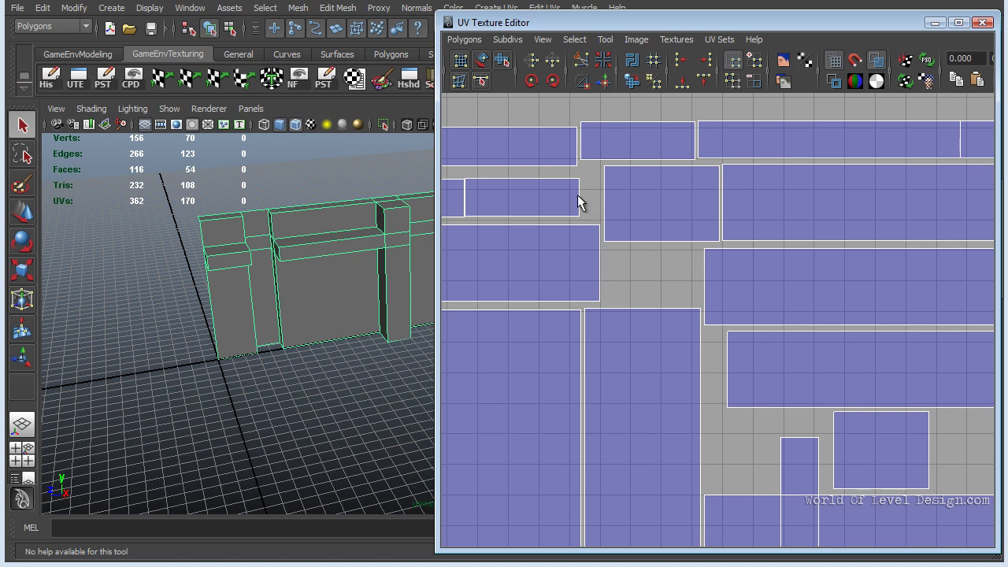
right_click_drag(592, 203, 665, 293, "alt")
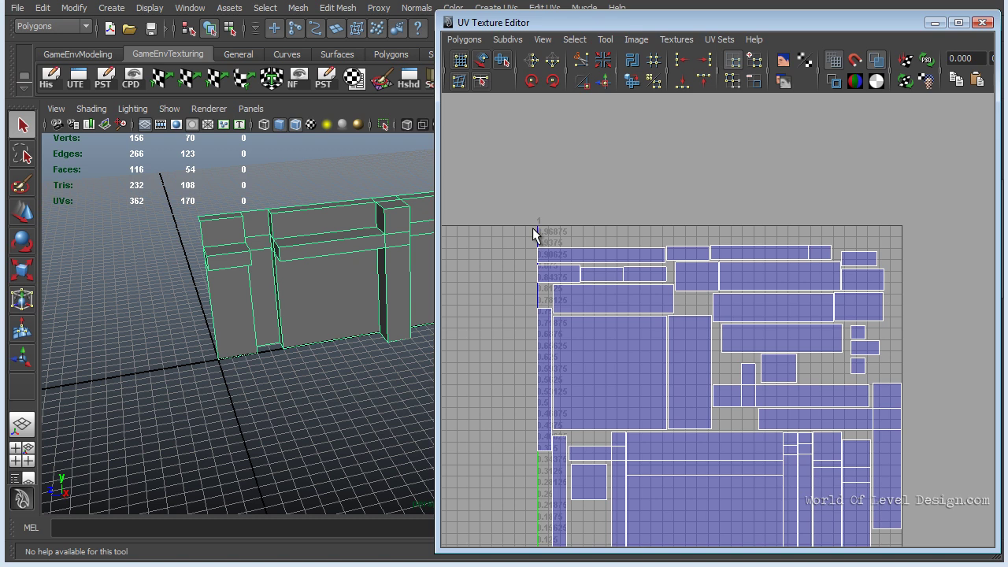
middle_click_drag(693, 231, 683, 157, "alt")
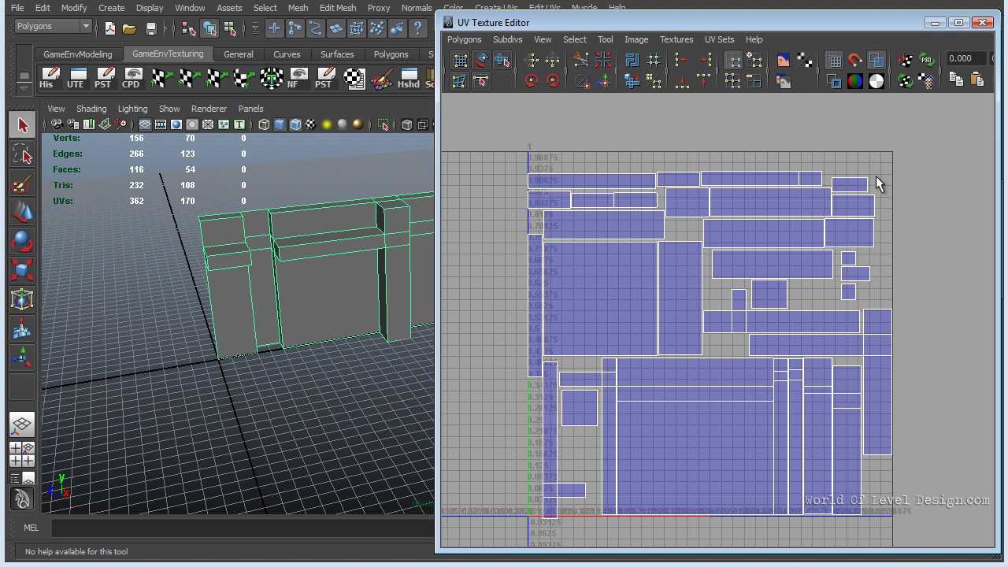
Step: Move the next wall copy with the widely spaced UV shells to the grid origin and show its UVs in the UV Texture Editor
left_click_drag(303, 299, 218, 290, "alt")
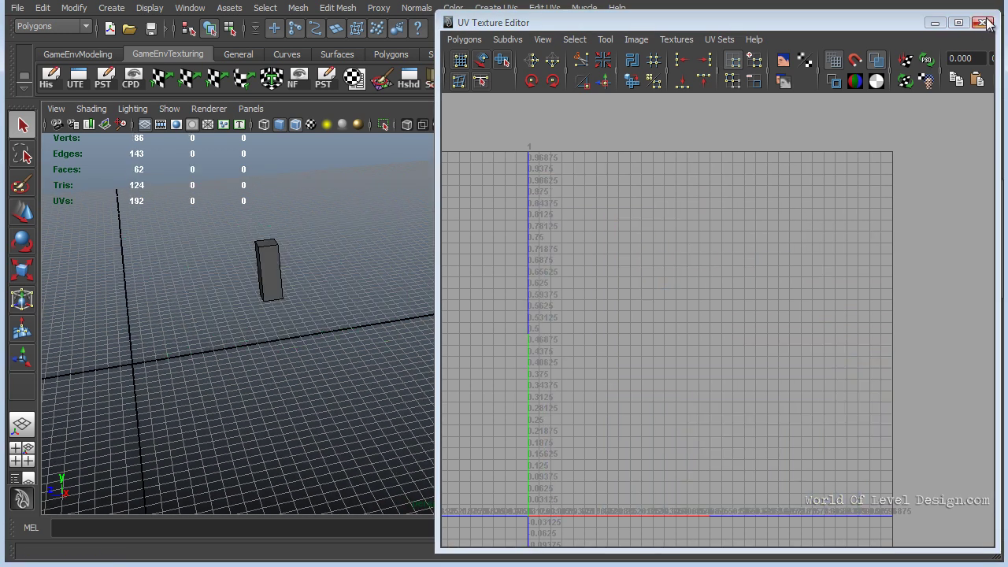
left_click(983, 22)
key("w")
left_click_drag(436, 314, 140, 371)
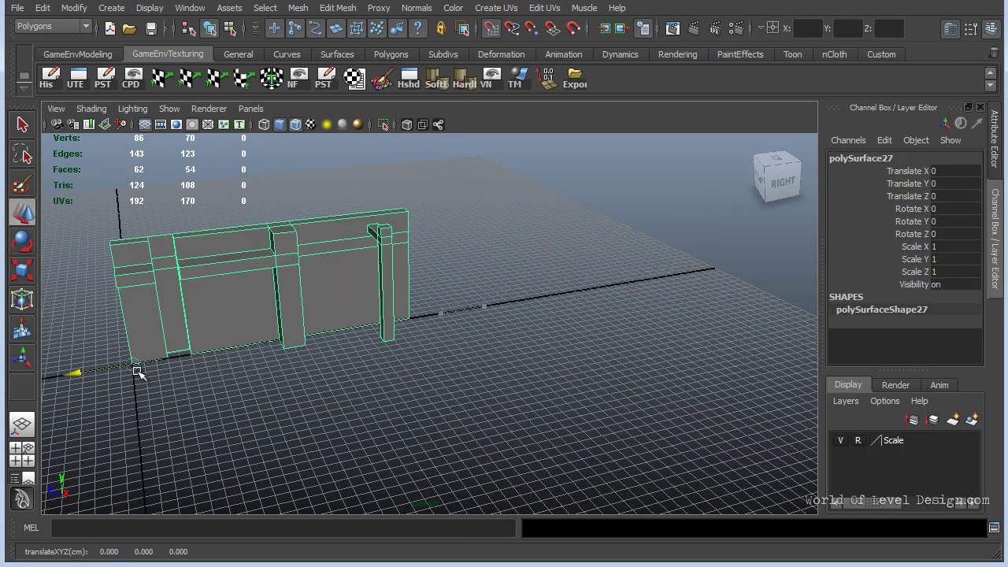
middle_click_drag(170, 287, 301, 324, "alt")
right_click_drag(302, 324, 441, 330, "alt")
left_click_drag(442, 330, 449, 332, "alt")
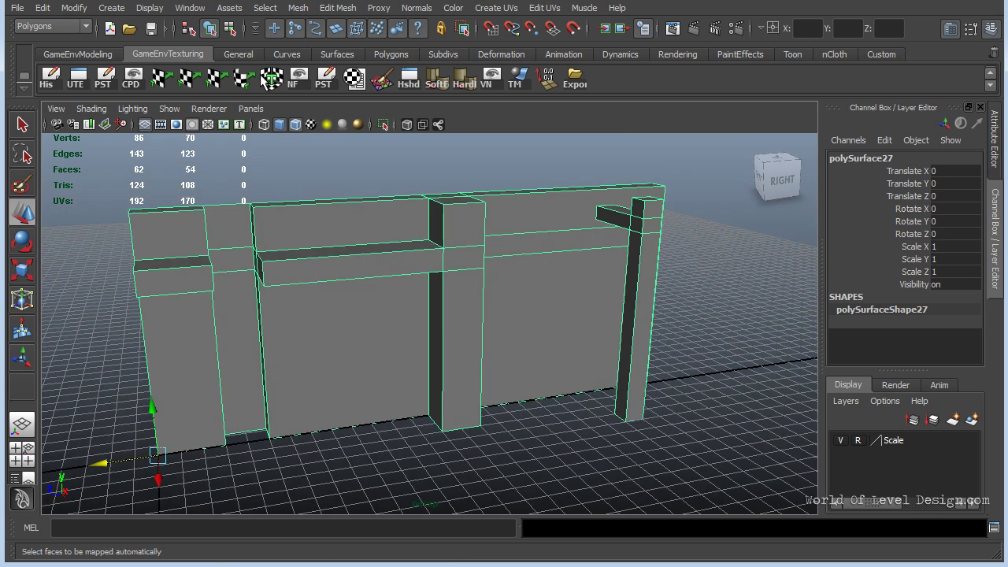
left_click(76, 78)
Step: Switch to UDK and check the Light Map Resolution of wall01 in the Static Mesh Editor
scroll(641, 304, "up", 4)
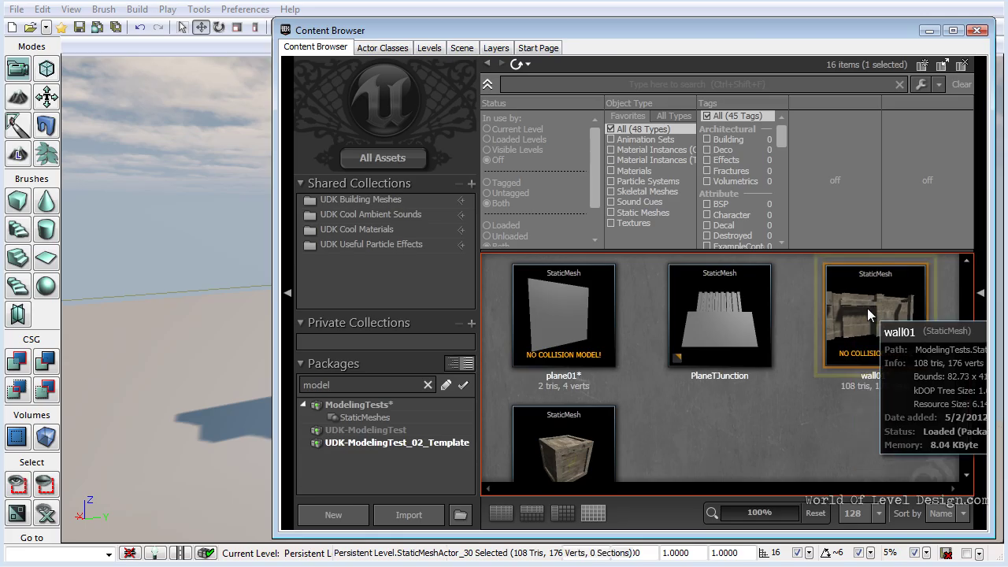
double_click(867, 309)
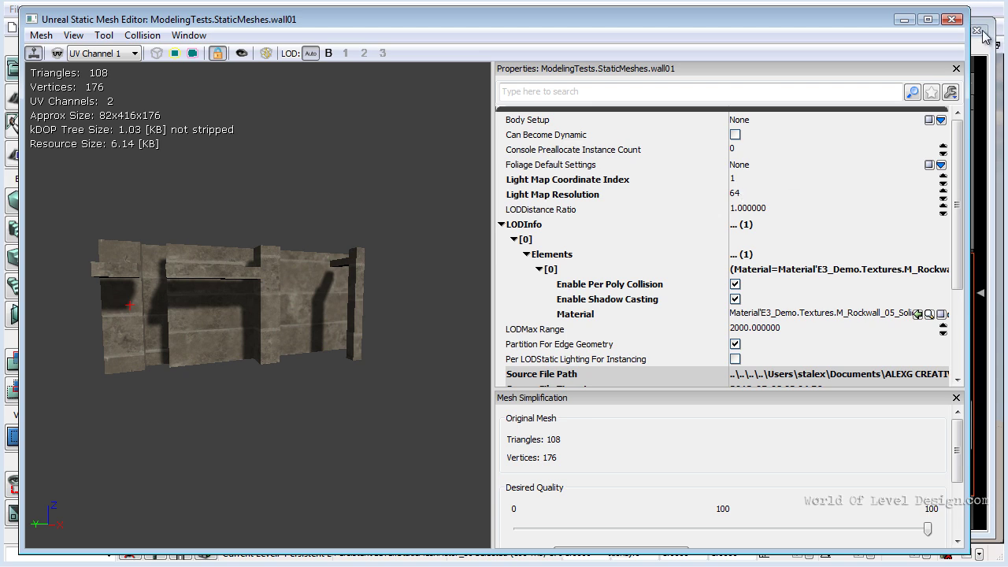
left_click(953, 18)
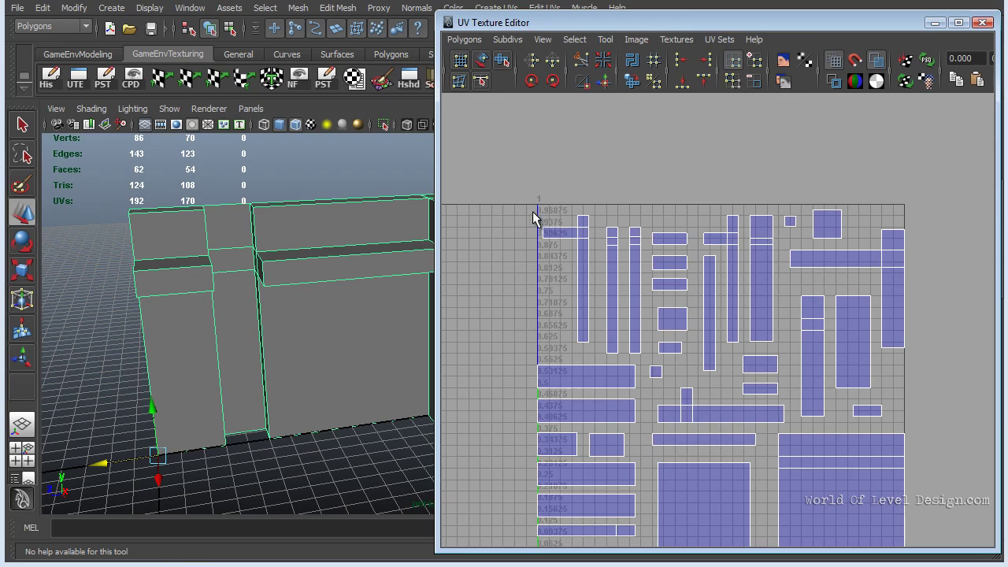
Step: Return to Maya, open the UV Texture Editor's grid options and calculate 1/64 in Calculator
scroll(747, 249, "up", 4)
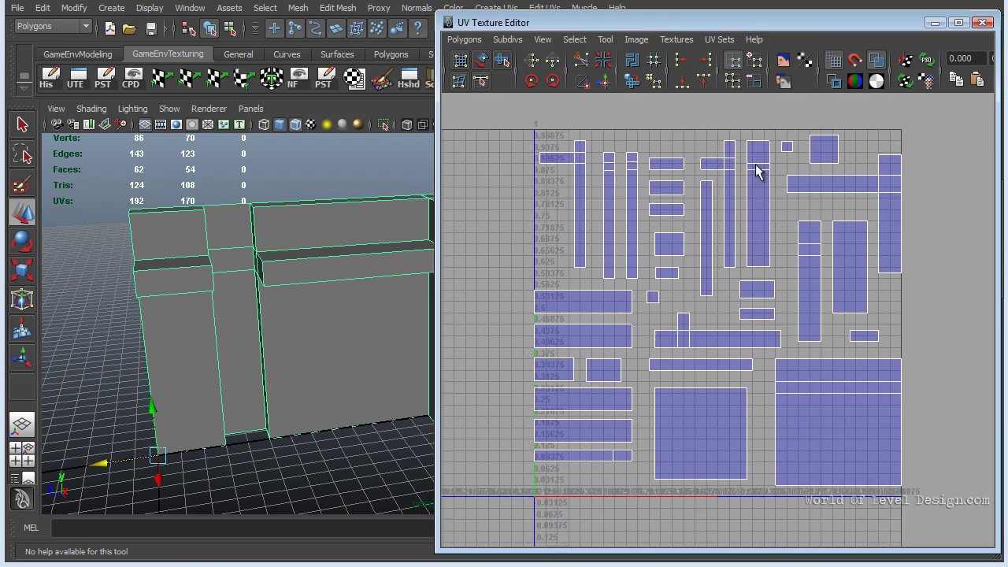
middle_click_drag(797, 225, 804, 374, "alt")
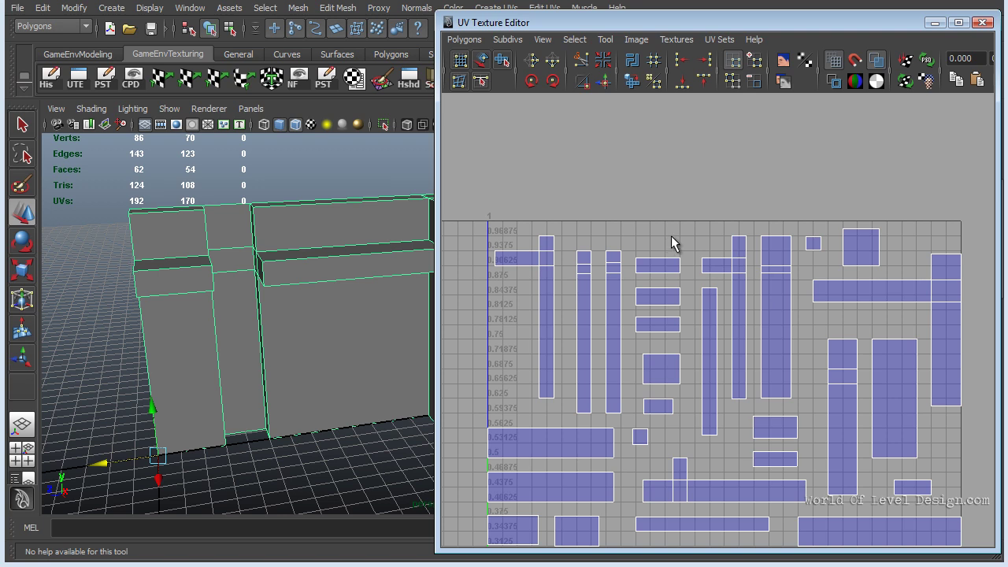
left_click(544, 41)
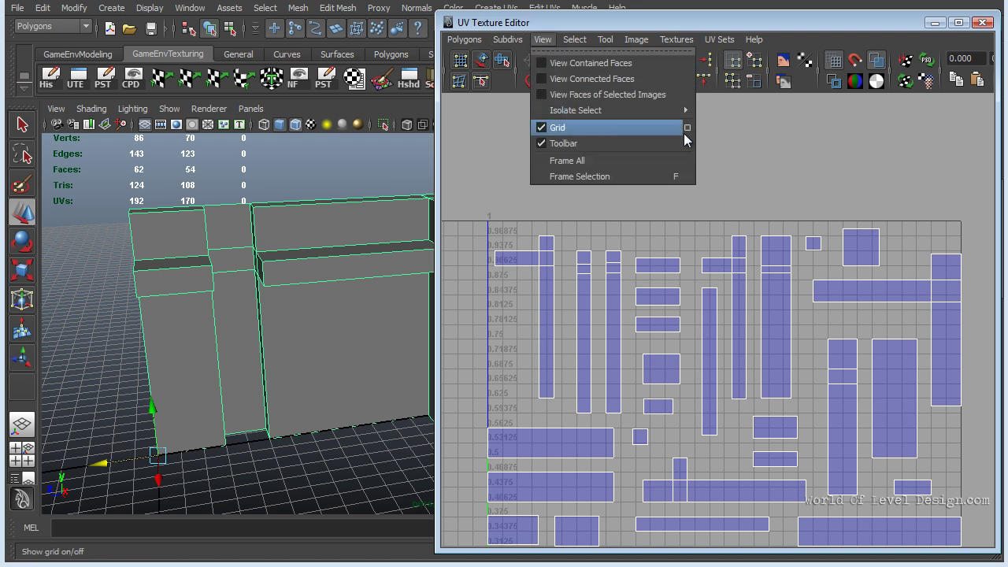
left_click(692, 128)
left_click_drag(623, 96, 657, 60)
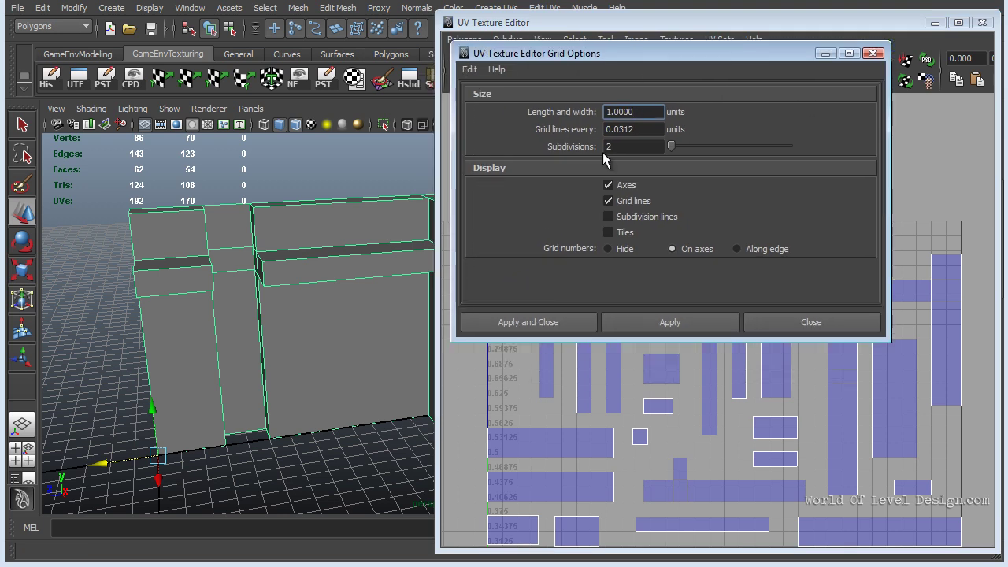
key("alt+Tab")
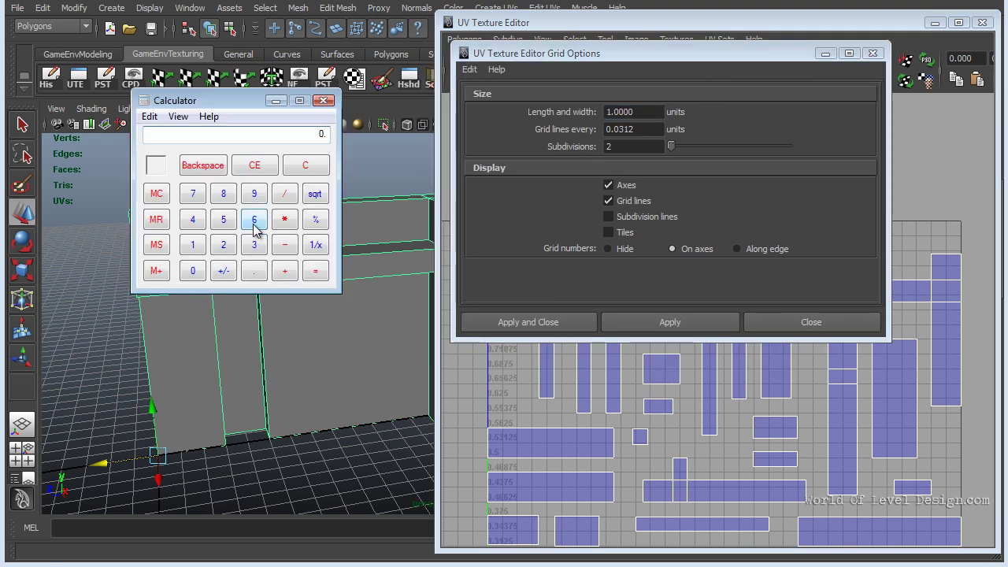
type("1")
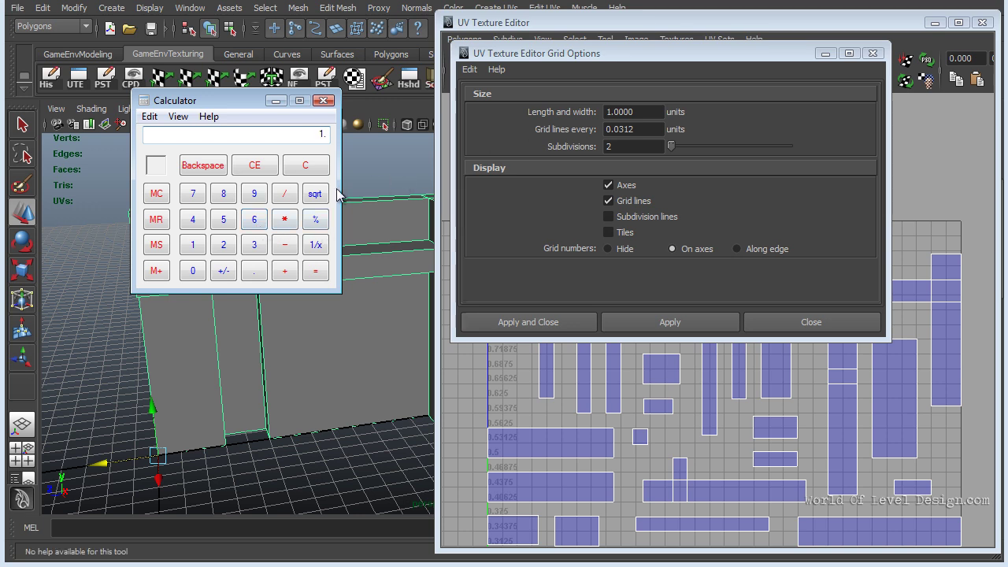
type("/64")
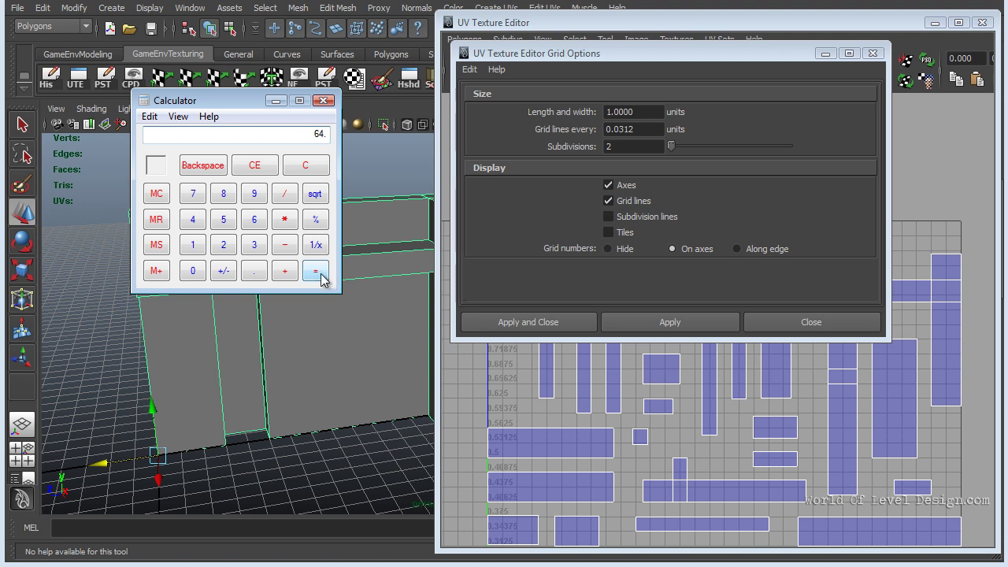
left_click(315, 271)
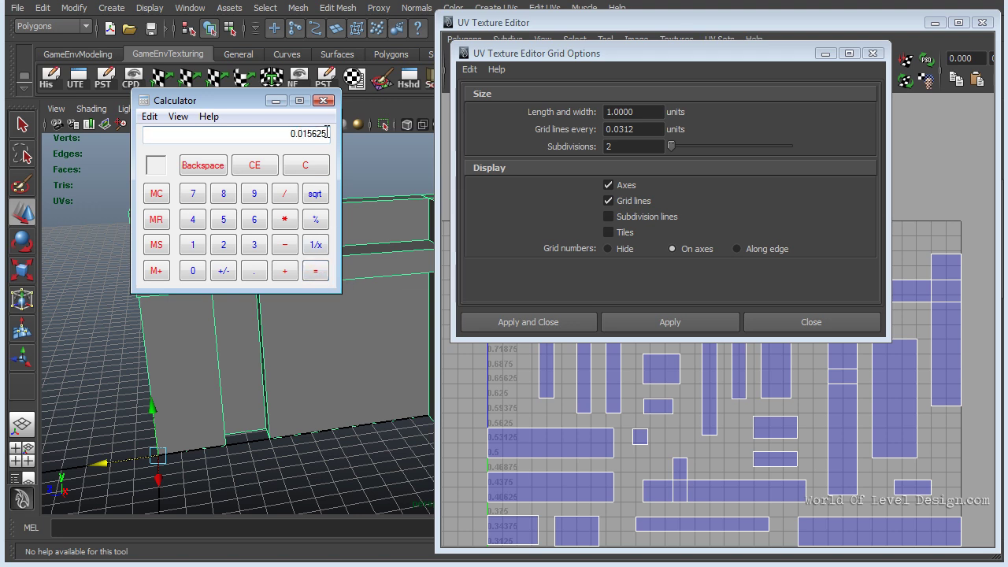
Step: Set the UV grid lines to every 0.015625 units and apply the grid options
left_click(577, 131)
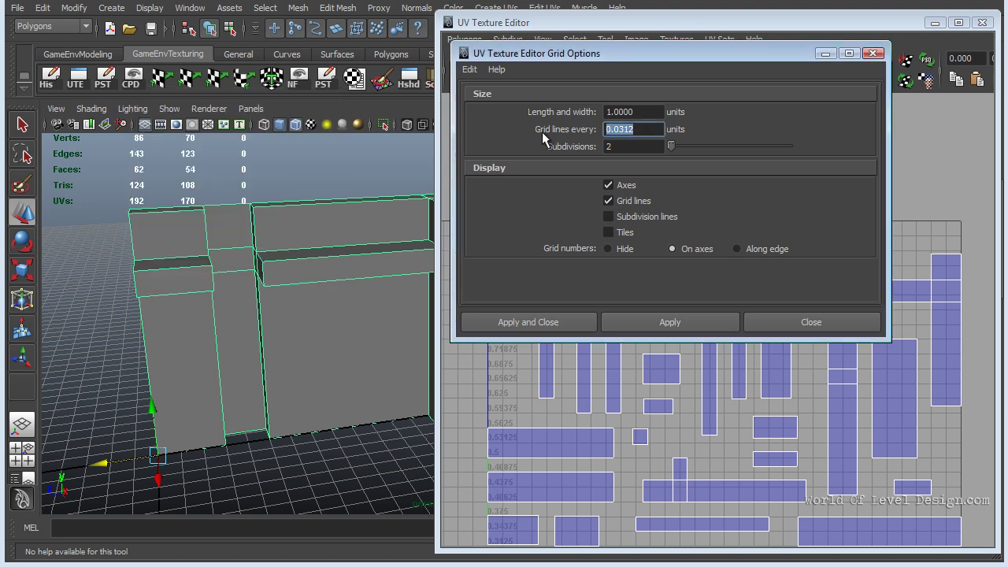
type("0.015625")
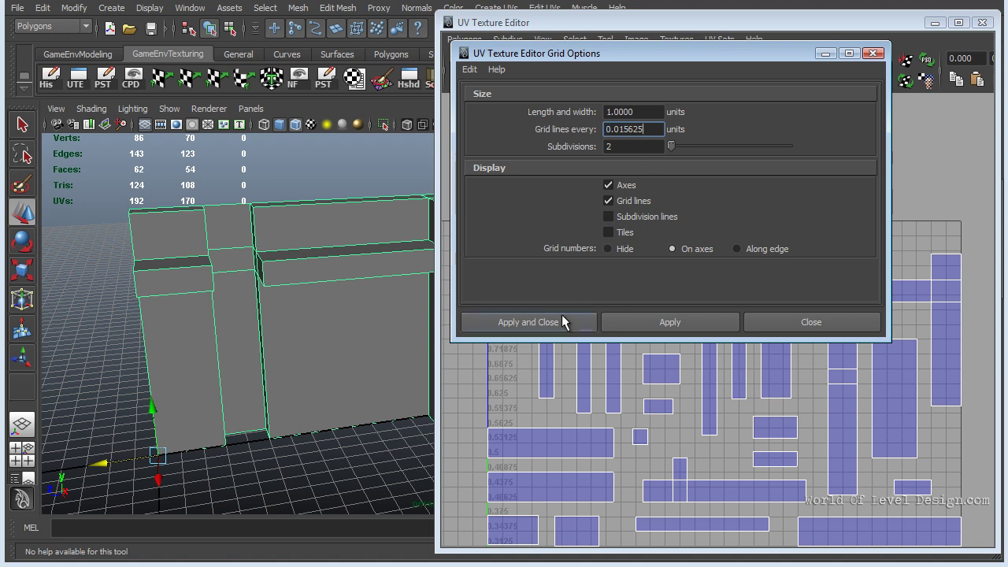
left_click(562, 318)
Step: Examine how many grid squares separate the wall's UV shells from each other and from the UV border
right_click_drag(552, 231, 534, 229, "alt")
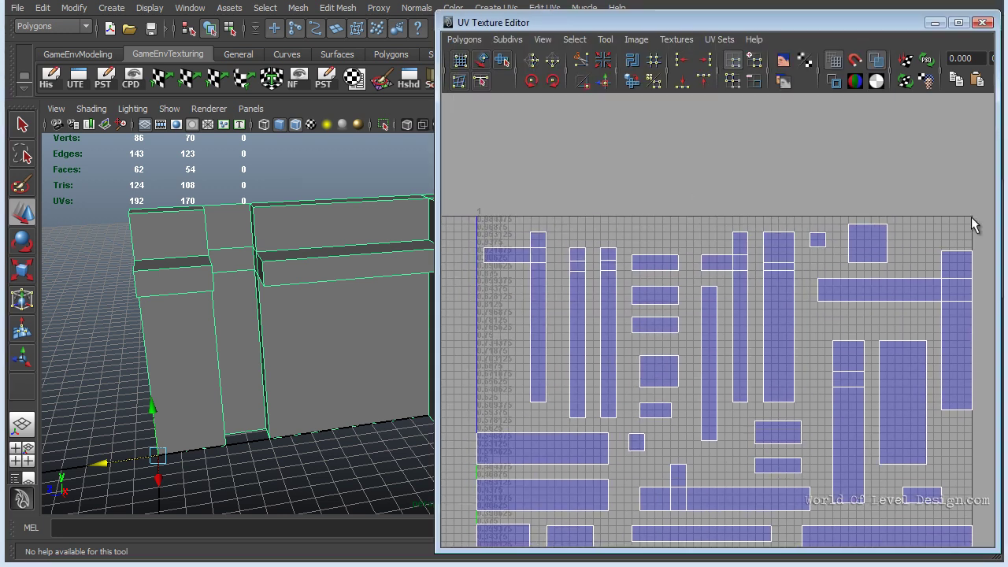
middle_click_drag(856, 245, 708, 175, "alt")
scroll(847, 148, "down", 2)
middle_click_drag(771, 287, 812, 189, "alt")
right_click_drag(657, 266, 695, 272, "alt")
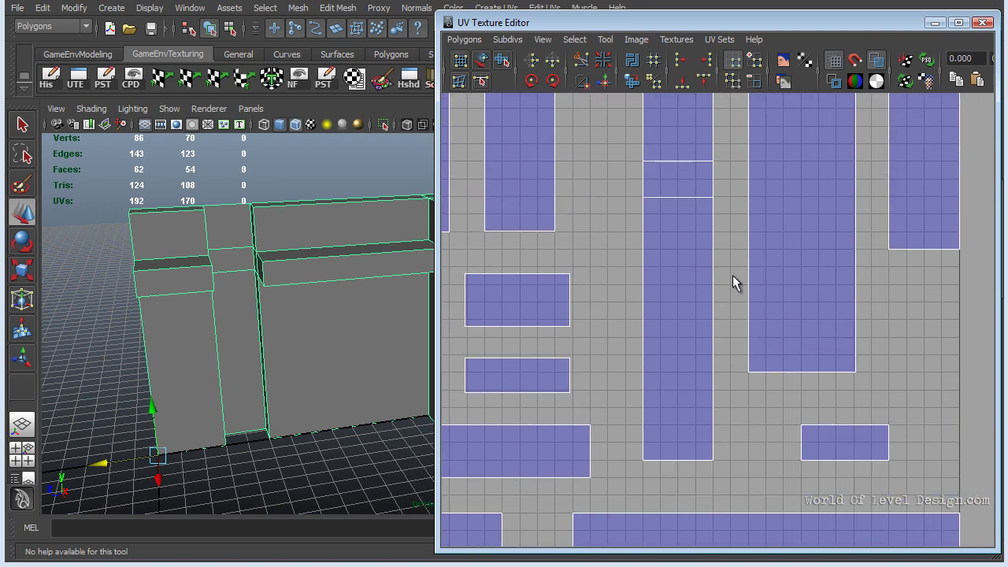
middle_click_drag(722, 281, 769, 297, "alt")
middle_click_drag(704, 266, 931, 287, "alt")
right_click_drag(875, 291, 741, 260, "alt")
middle_click_drag(630, 236, 766, 202, "alt")
middle_click_drag(614, 246, 739, 234, "alt")
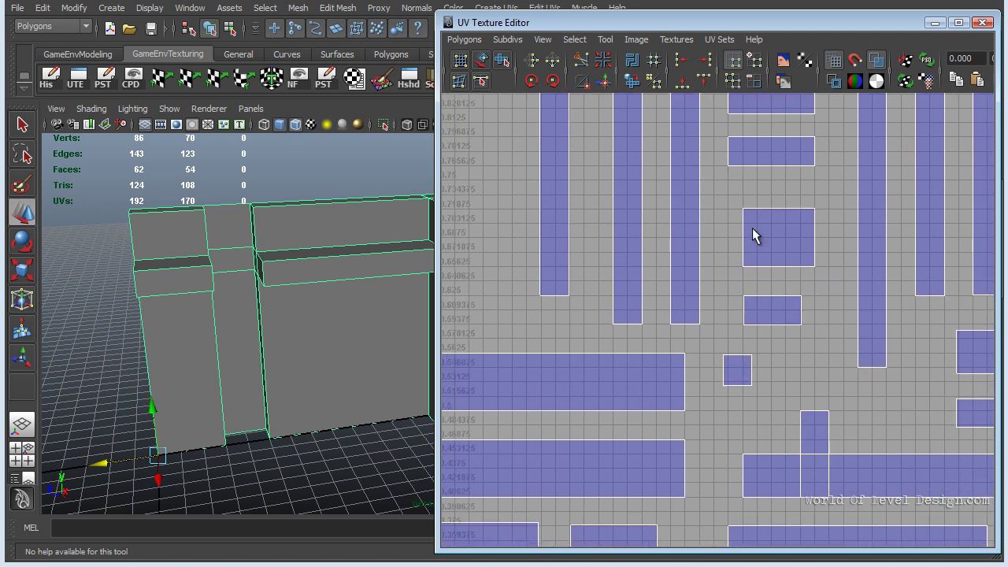
middle_click_drag(697, 324, 767, 226, "alt")
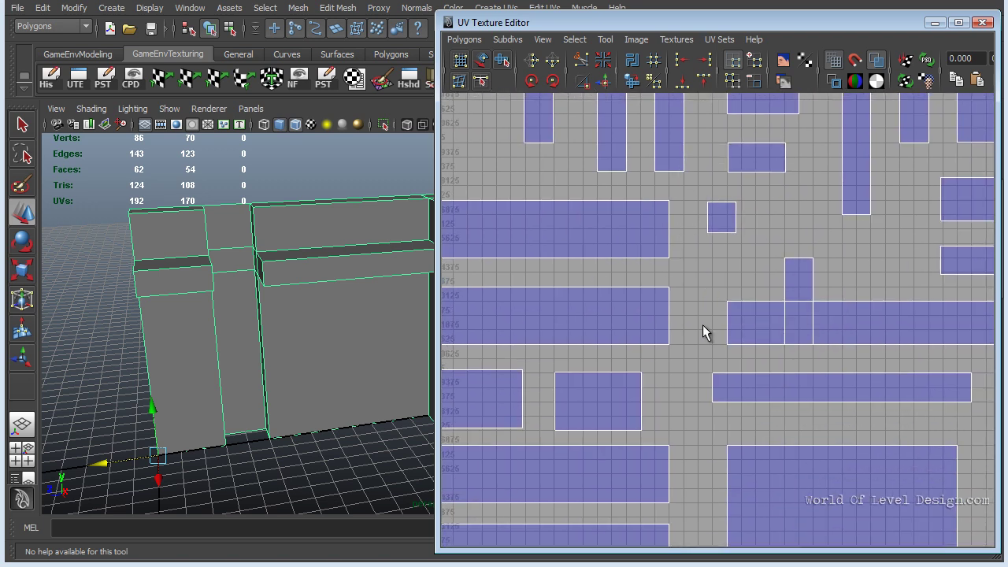
middle_click_drag(494, 360, 755, 304, "alt")
middle_click_drag(726, 270, 627, 285, "alt")
right_click_drag(767, 343, 596, 261, "alt")
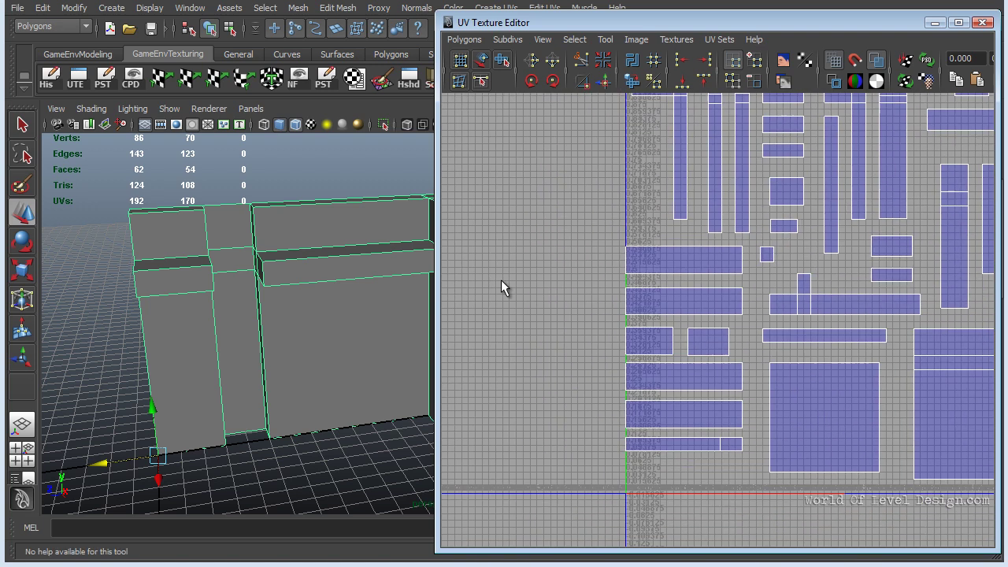
Step: Calculate 1/16 in Calculator for a coarser UV grid spacing
key("alt+Tab")
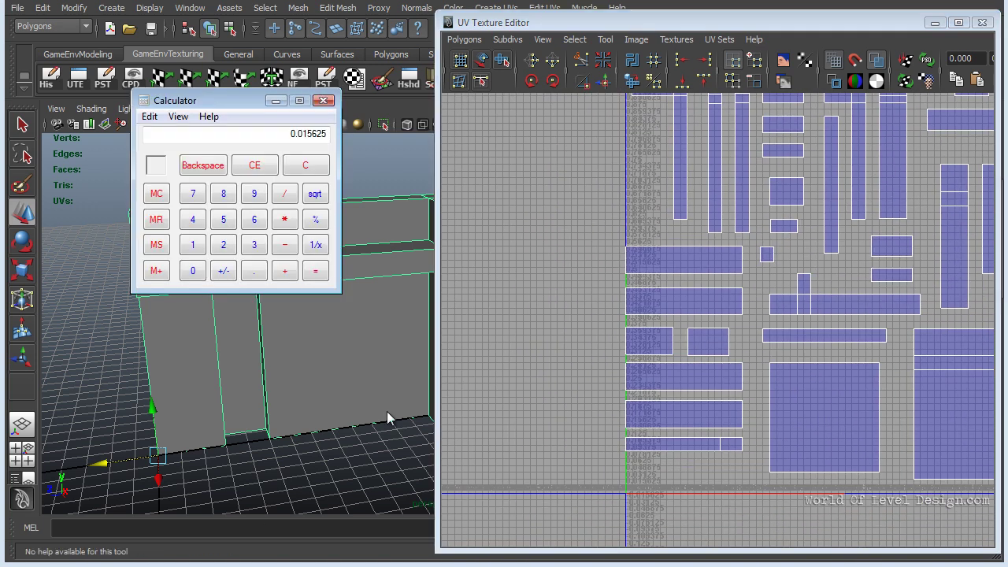
left_click(302, 169)
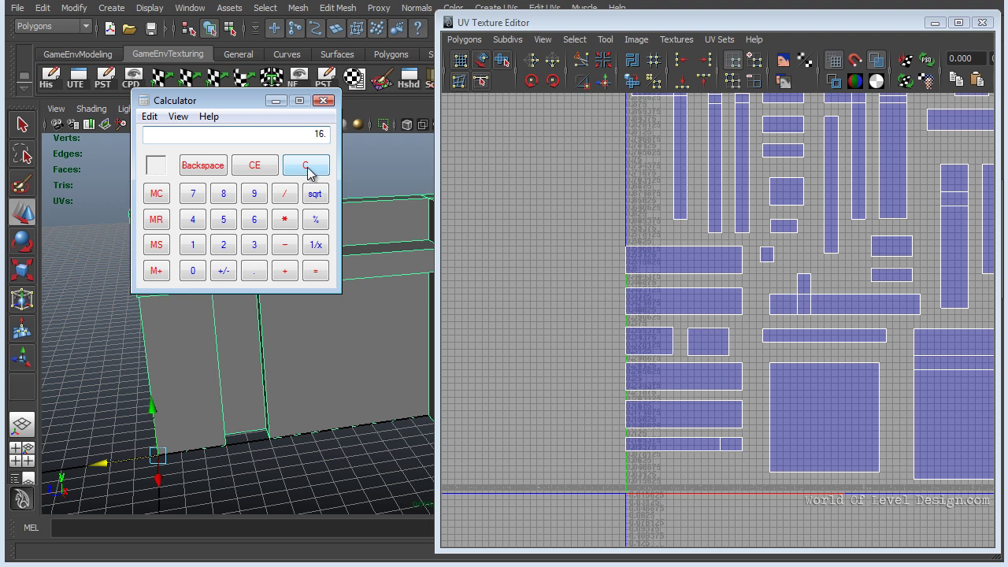
left_click(322, 272)
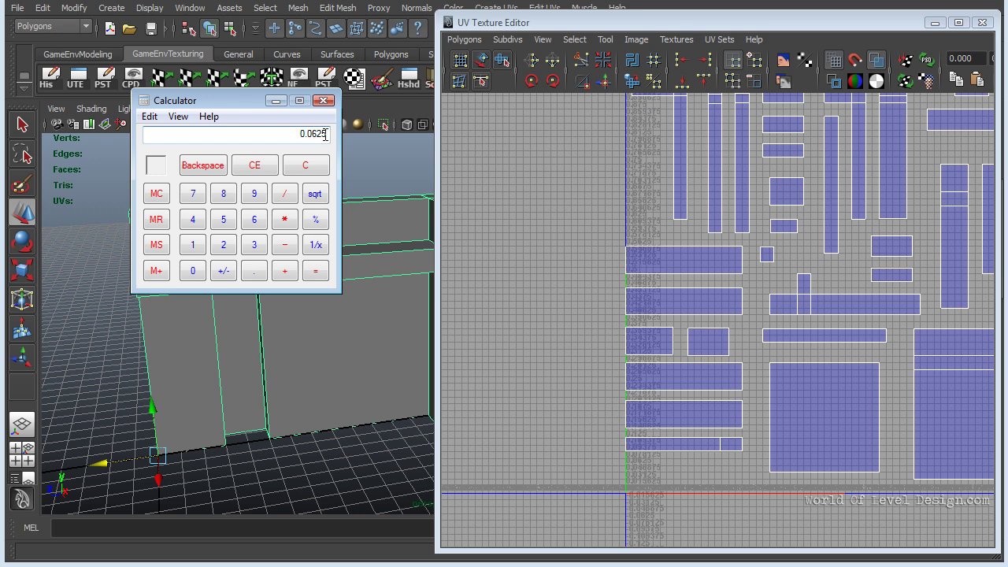
Step: Set the UV grid lines to every 0.0625 units and compare the shell gaps with the coarser grid
left_click(543, 41)
left_click(689, 129)
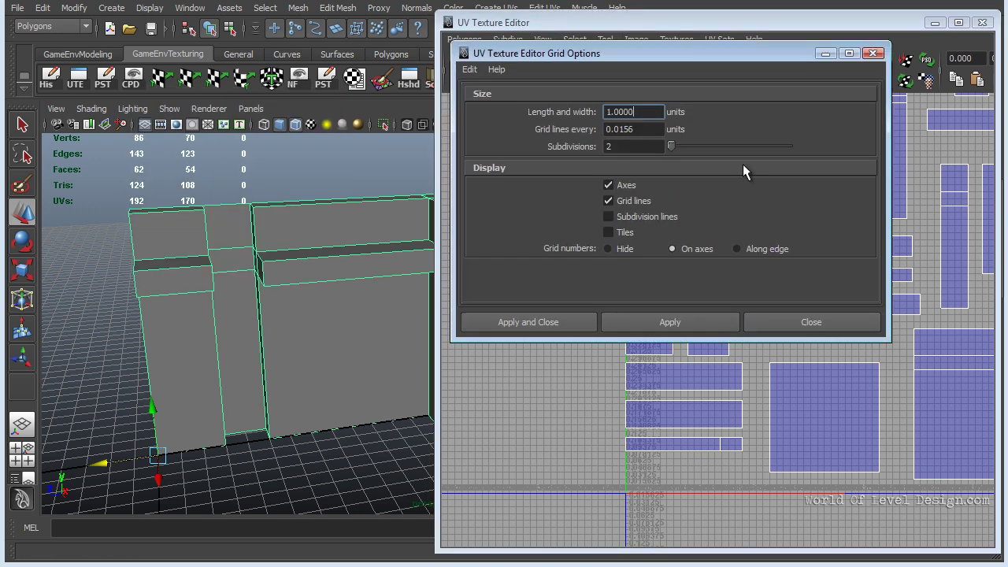
double_click(650, 131)
type("0.0625")
left_click(542, 323)
middle_click_drag(761, 197, 662, 349, "alt")
right_click_drag(662, 348, 713, 252, "alt")
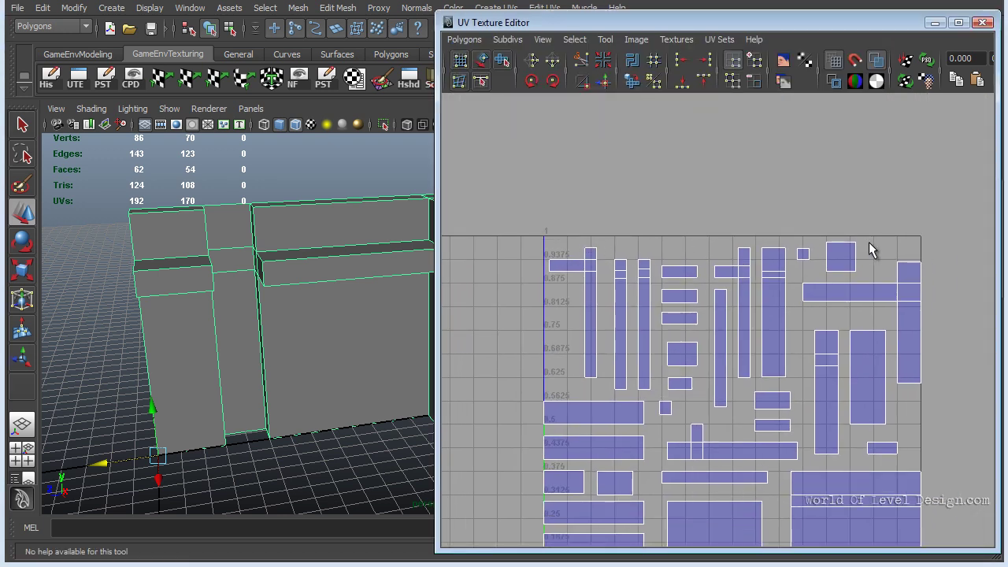
right_click_drag(902, 243, 835, 240, "alt")
middle_click_drag(835, 241, 819, 180, "alt")
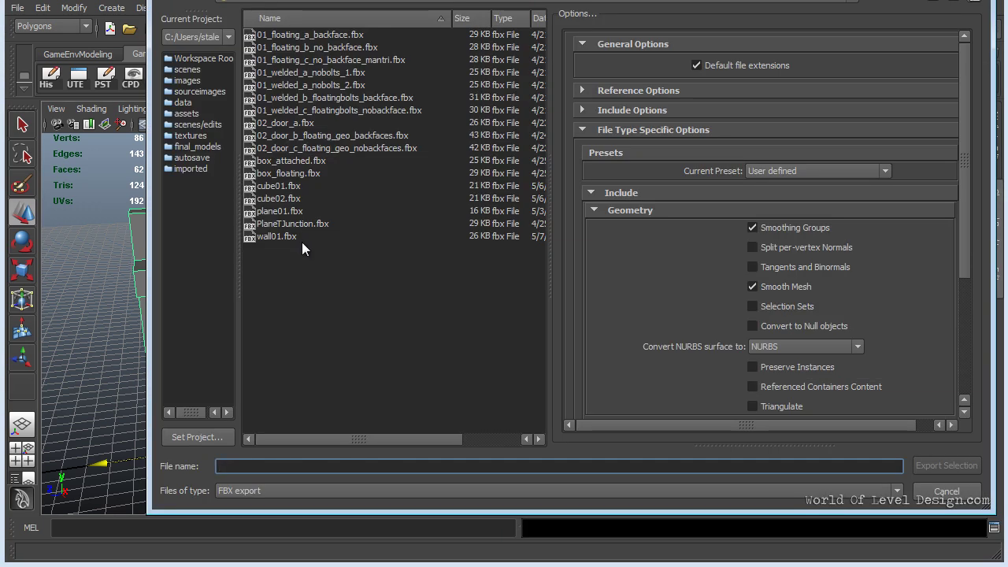
Step: Export the selected wall as FBX over wall01.fbx, and reimport the wall01 static mesh in UDK
double_click(277, 236)
left_click(604, 260)
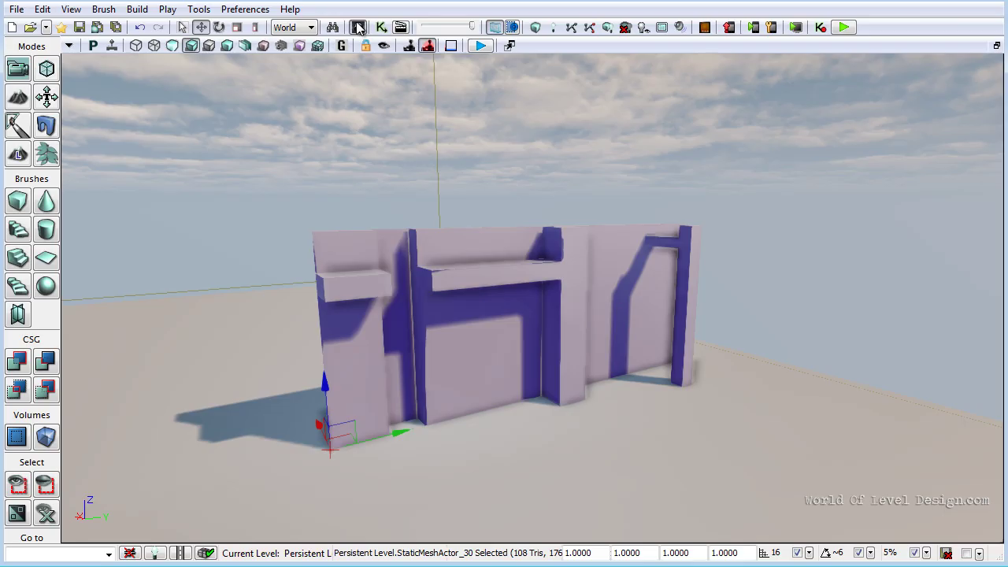
left_click(359, 28)
right_click(865, 317)
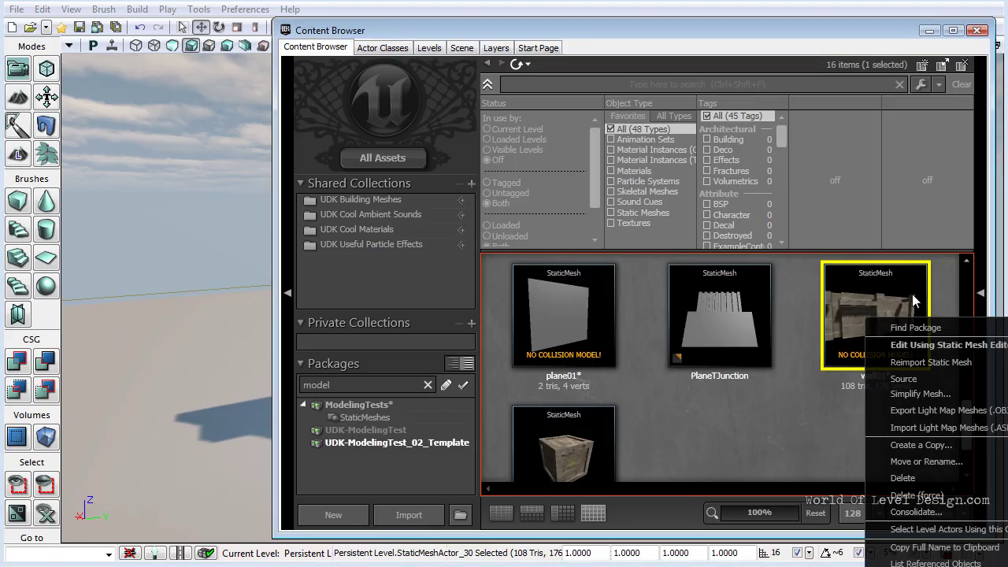
left_click(924, 361)
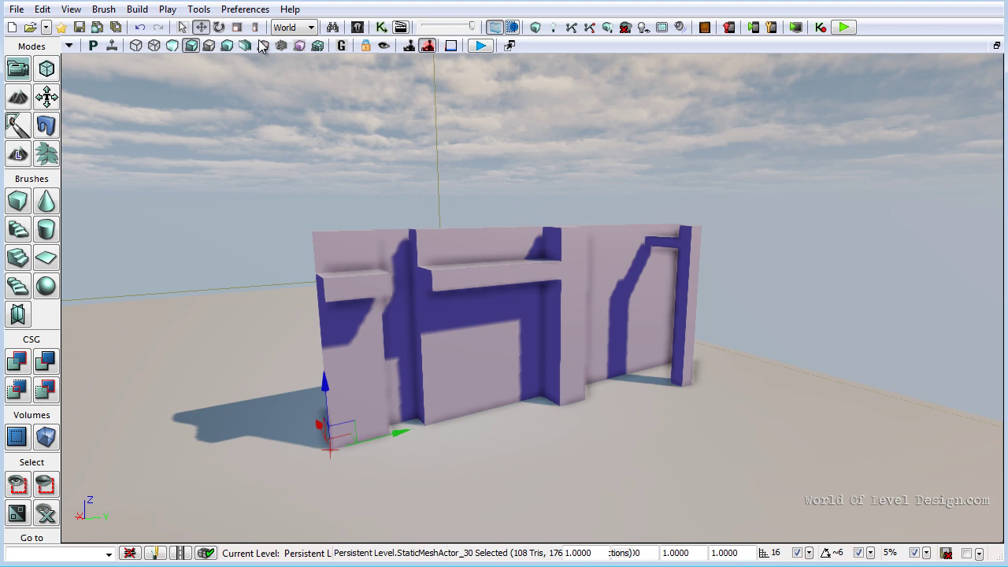
Step: Build the lighting at Preview quality with Lightmass and inspect the wall's shadows and seams up close
left_click(554, 28)
key("Return")
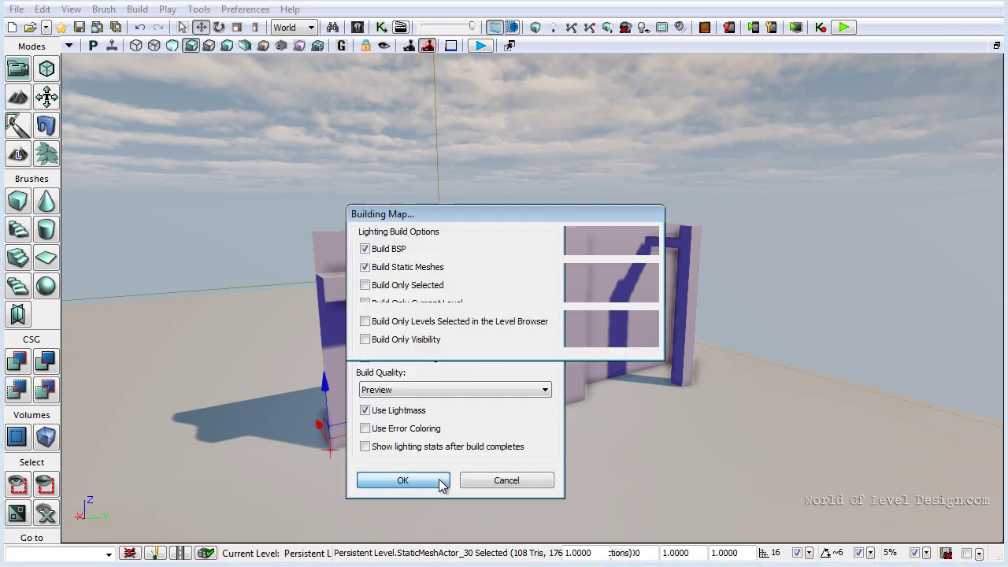
right_click_drag(578, 345, 562, 361)
key("Escape")
key("w")
key("s")
key("w")
right_click_drag(544, 428, 553, 457)
left_click_drag(552, 457, 595, 178)
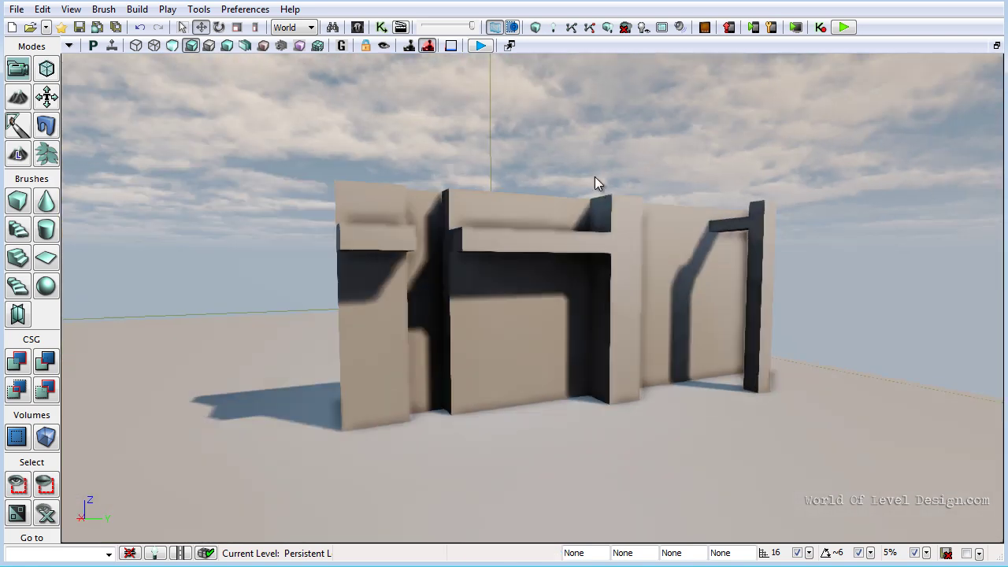
Step: Show all assets in UDK's Content Browser, filter them to Static Meshes, and browse for a sample column mesh
left_click(359, 27)
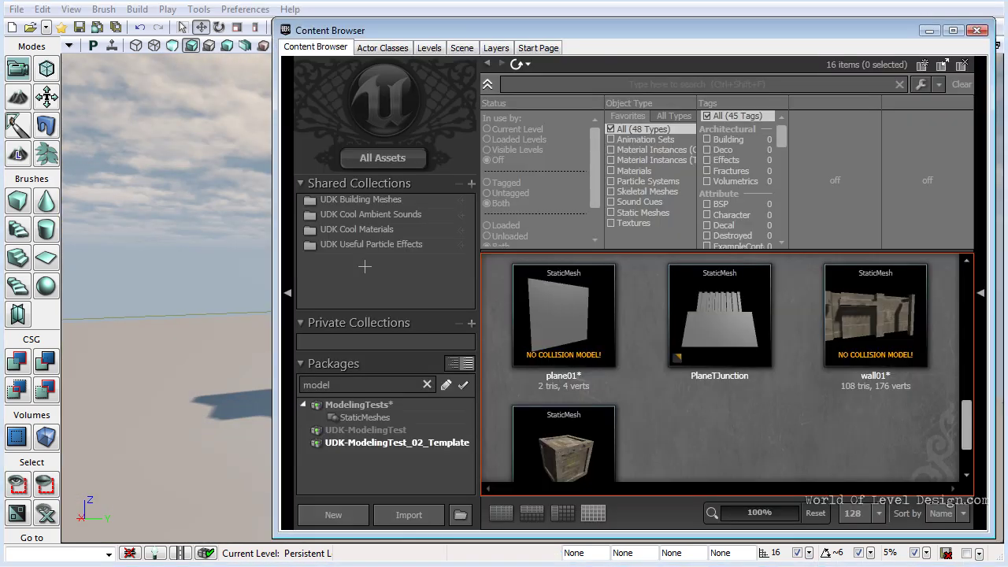
left_click(402, 157)
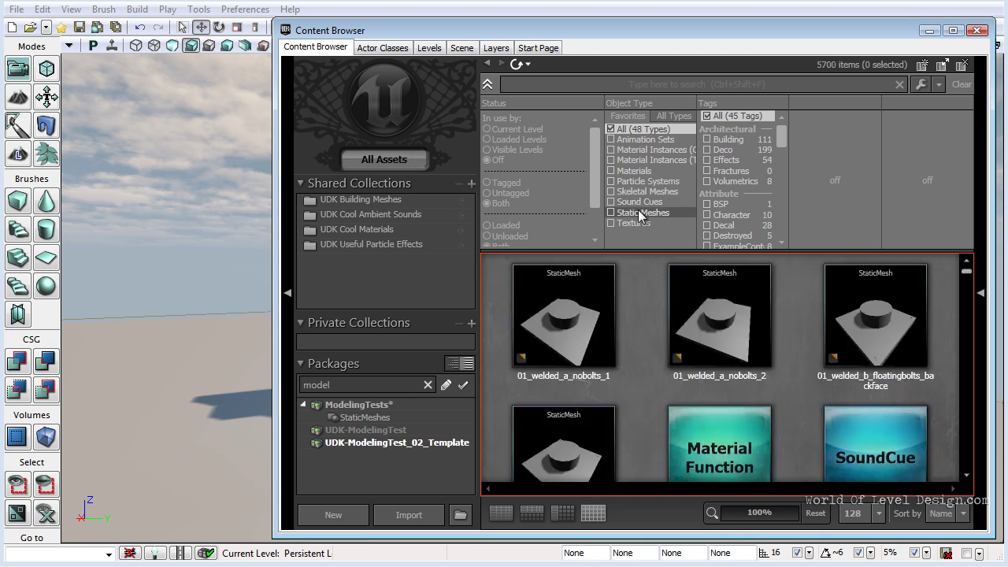
left_click(641, 213)
left_click_drag(965, 271, 965, 298)
left_click(895, 370)
scroll(884, 364, "up", 1)
scroll(818, 360, "up", 1)
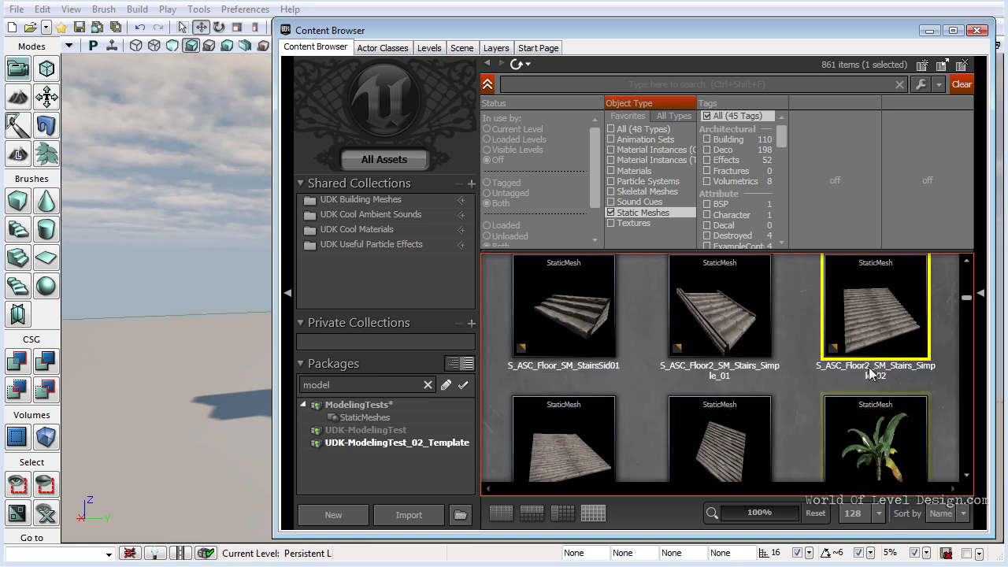
scroll(542, 310, "down", 3)
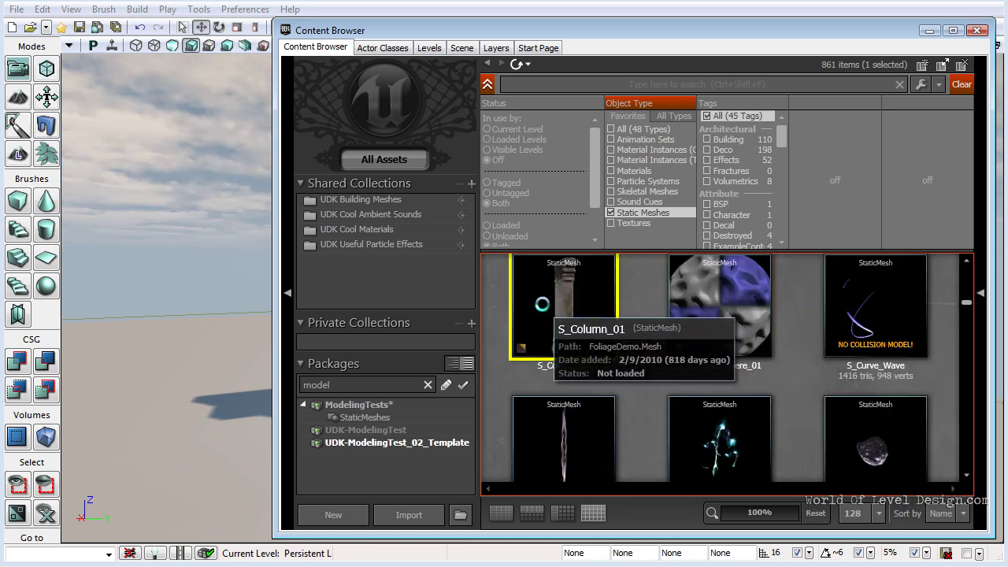
Step: Open S_Column_01 in the Static Mesh Editor, overlay its UV layout, and compare UV Channel 1 with UV Channel 0
double_click(561, 303)
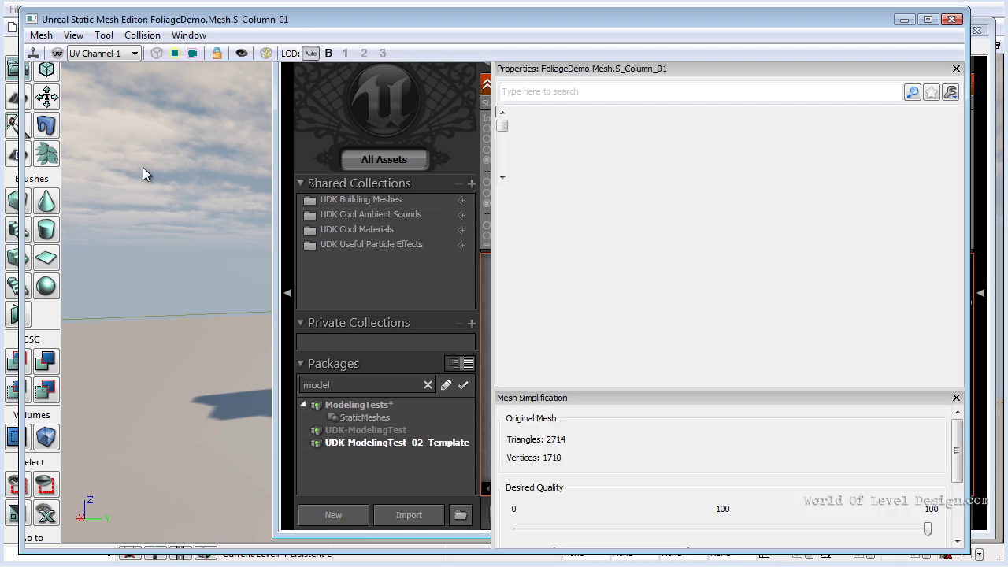
left_click_drag(189, 140, 362, 189)
left_click(57, 53)
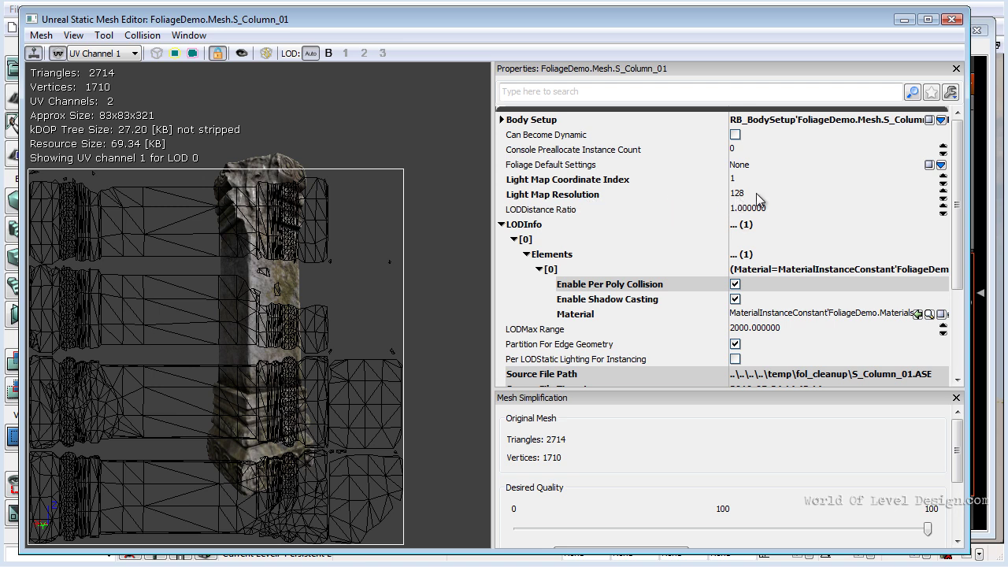
left_click(101, 53)
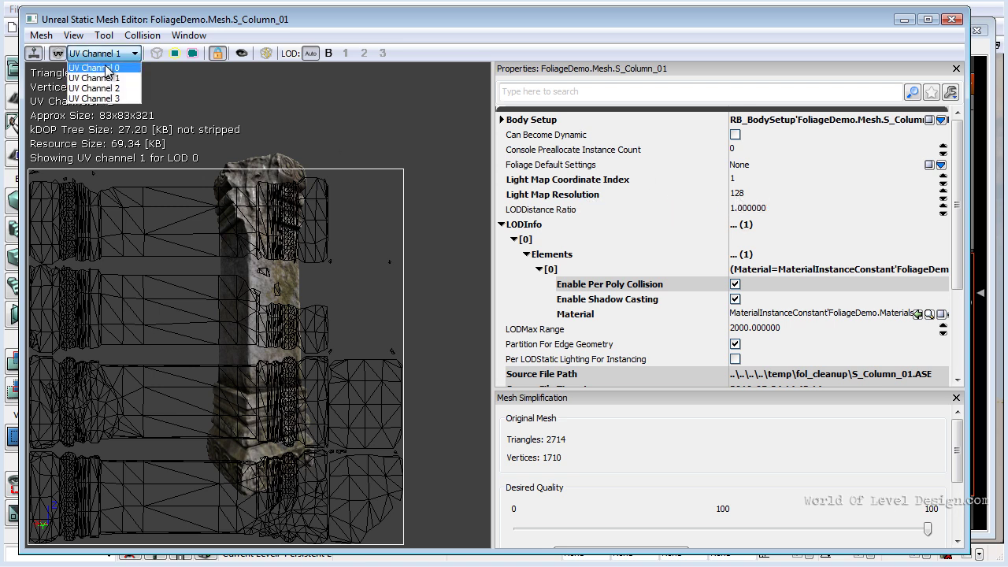
left_click(107, 68)
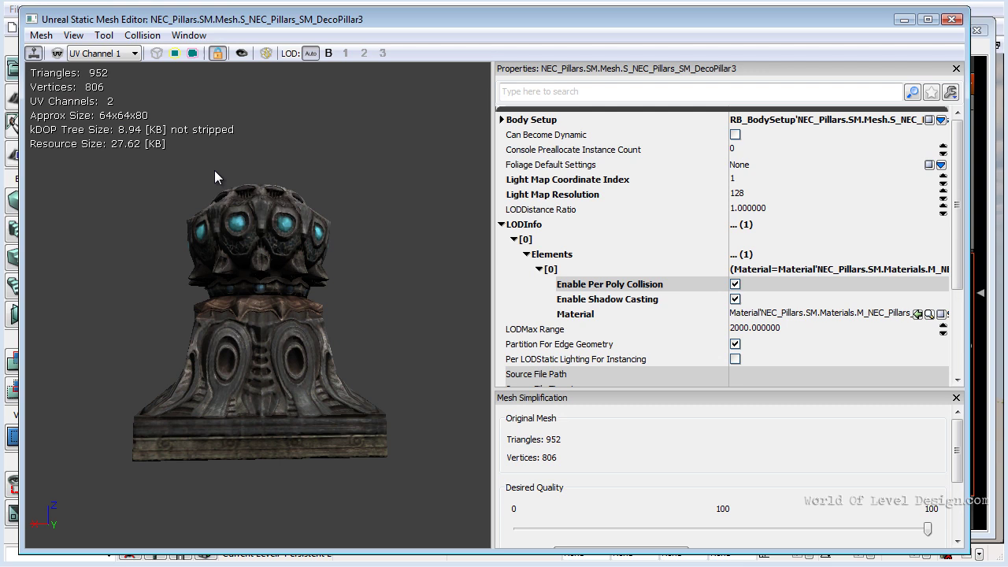
Step: Open the S_NEC_Pillars_SM_DecoPillar3 mesh and inspect its UV Channel 1 overlay around the model
double_click(566, 379)
right_click_drag(252, 231, 173, 293)
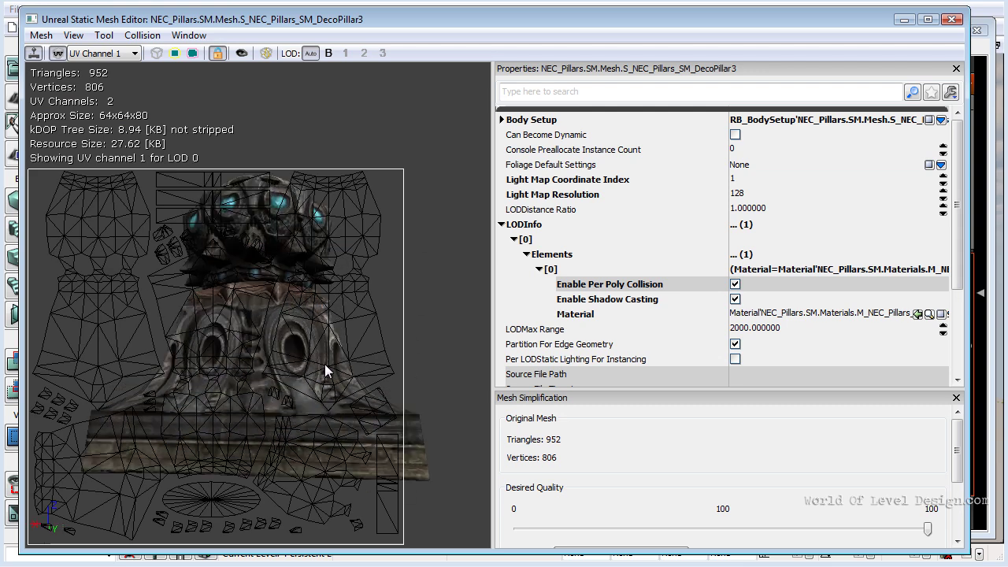
left_click_drag(323, 356, 154, 315)
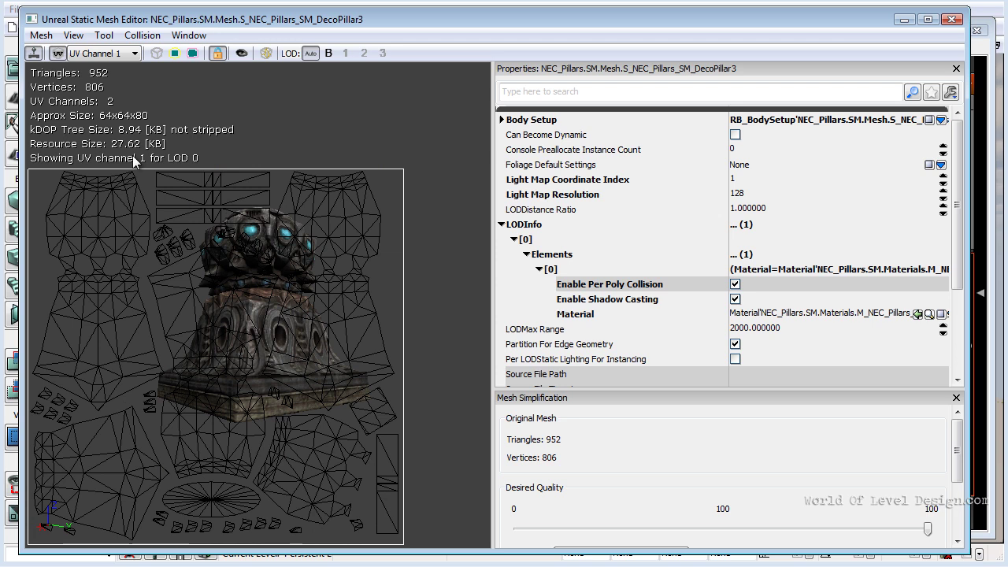
Step: Compare the pillar's UV Channel 0 layout with UV Channel 1 while viewing the model from several angles
left_click(104, 53)
left_click(95, 65)
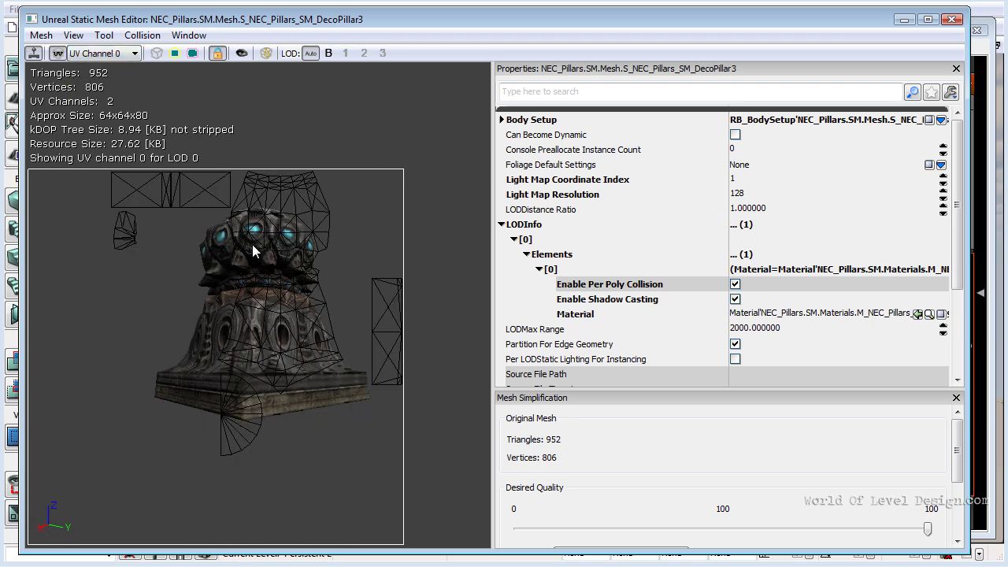
left_click_drag(274, 234, 338, 492)
right_click_drag(378, 315, 249, 106)
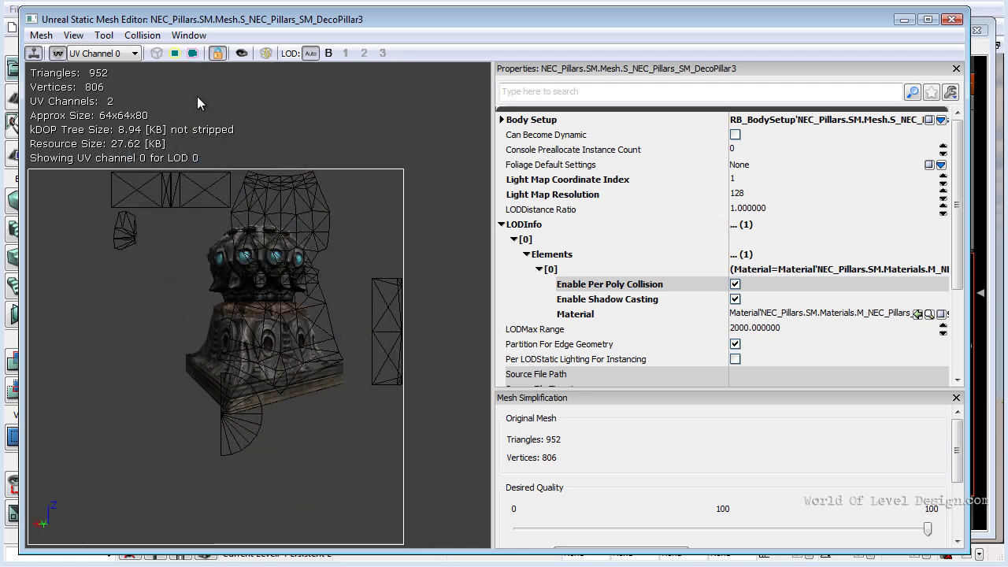
left_click(103, 53)
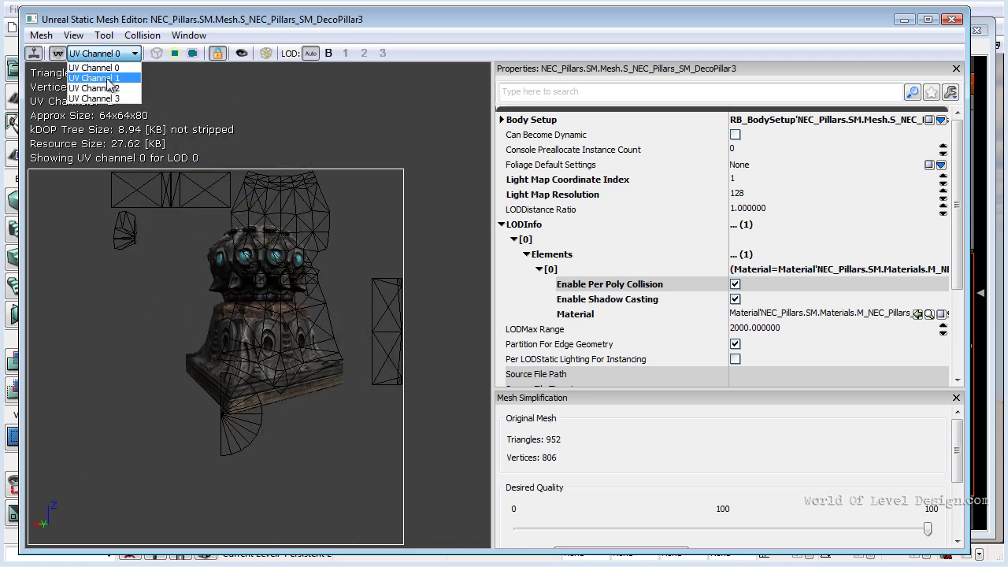
left_click(94, 76)
left_click_drag(244, 227, 40, 221)
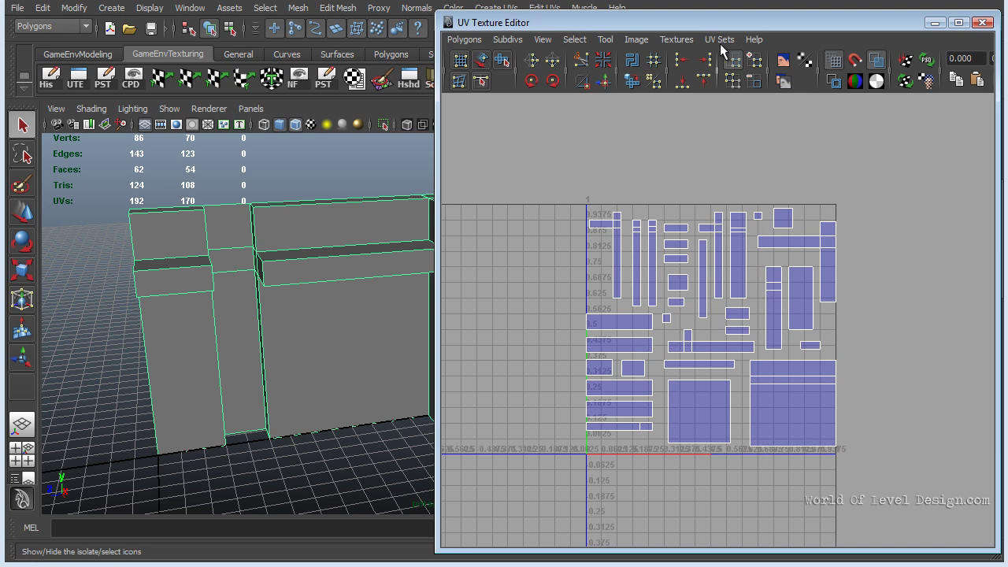
Step: Switch to Maya, check the wall's UV sets, and examine the lightmap shells alongside the wall geometry
left_click(722, 39)
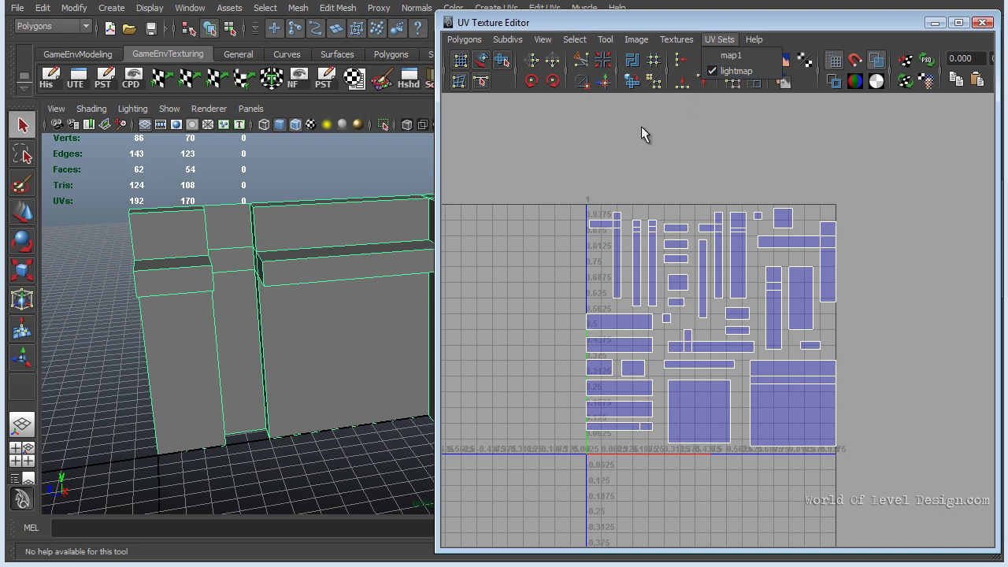
scroll(792, 284, "up", 3)
scroll(587, 300, "up", 5)
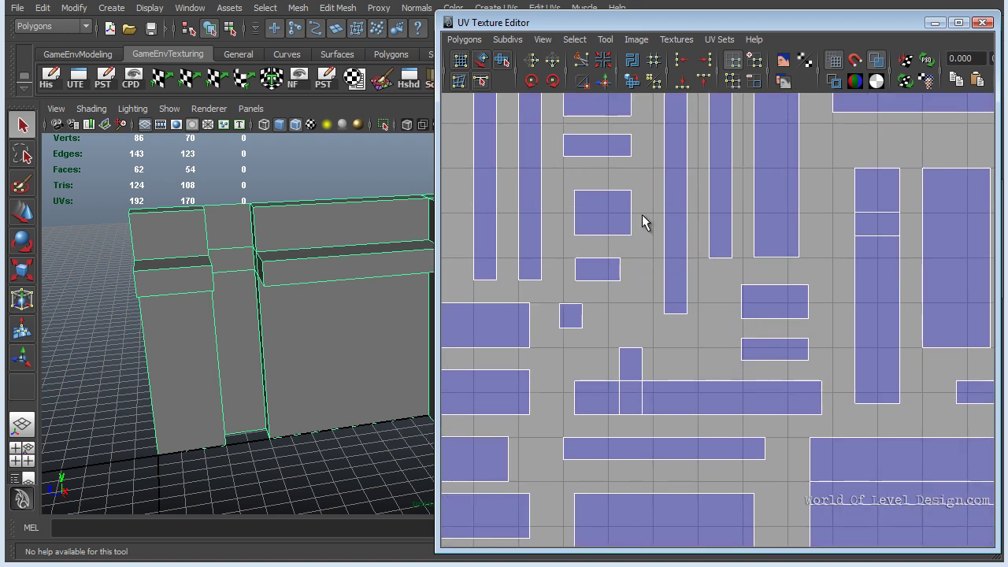
key("a")
middle_click_drag(364, 265, 229, 280, "alt")
left_click_drag(229, 281, 267, 270, "alt")
right_click_drag(352, 288, 323, 292, "alt")
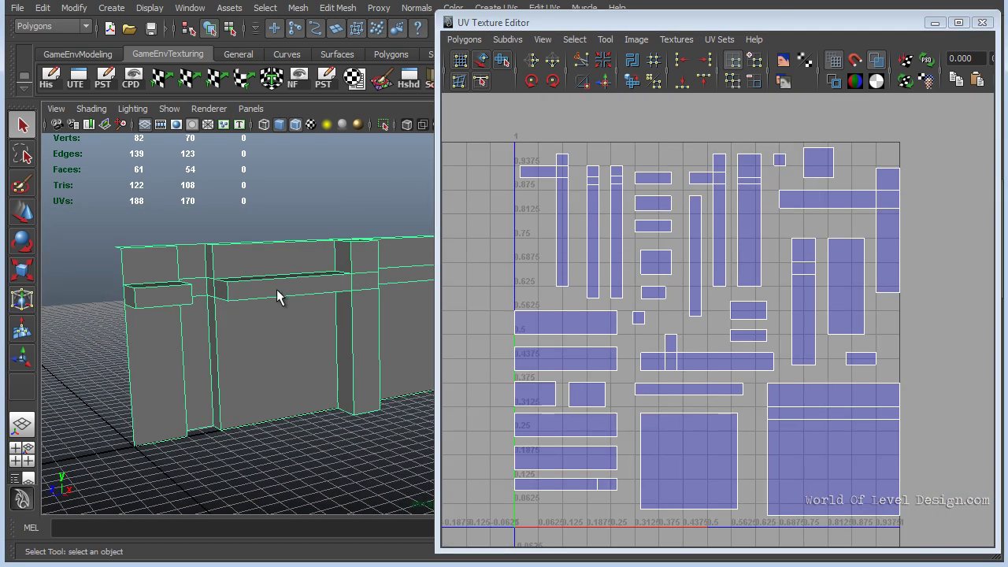
left_click_drag(327, 290, 326, 249, "alt")
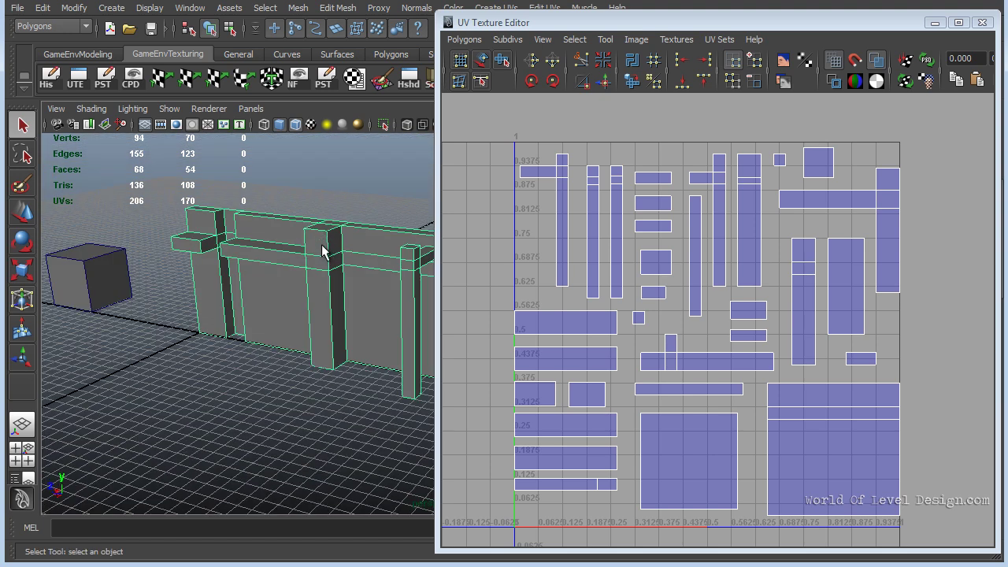
right_click_drag(292, 253, 418, 252, "alt")
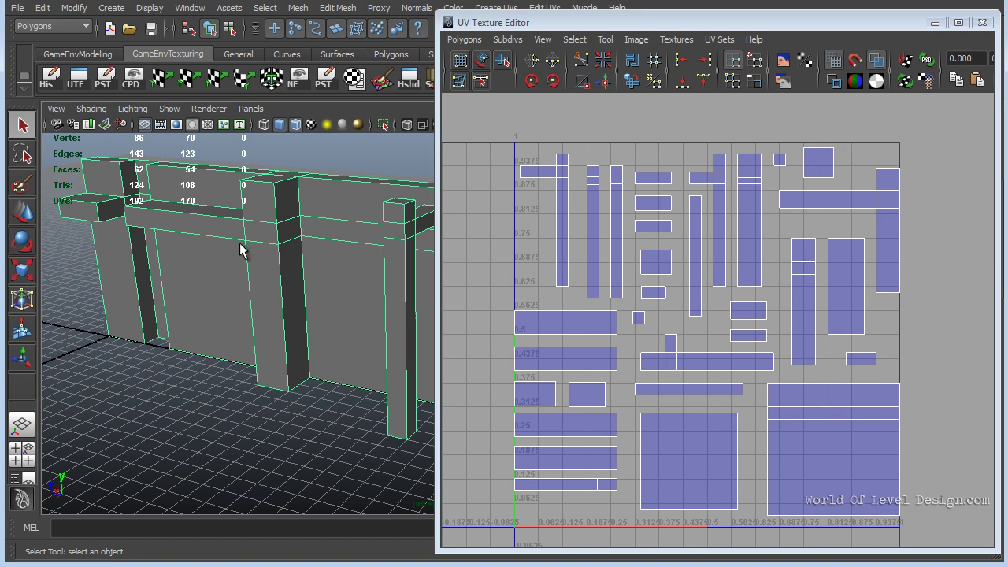
left_click_drag(229, 284, 369, 294, "alt")
left_click(545, 40)
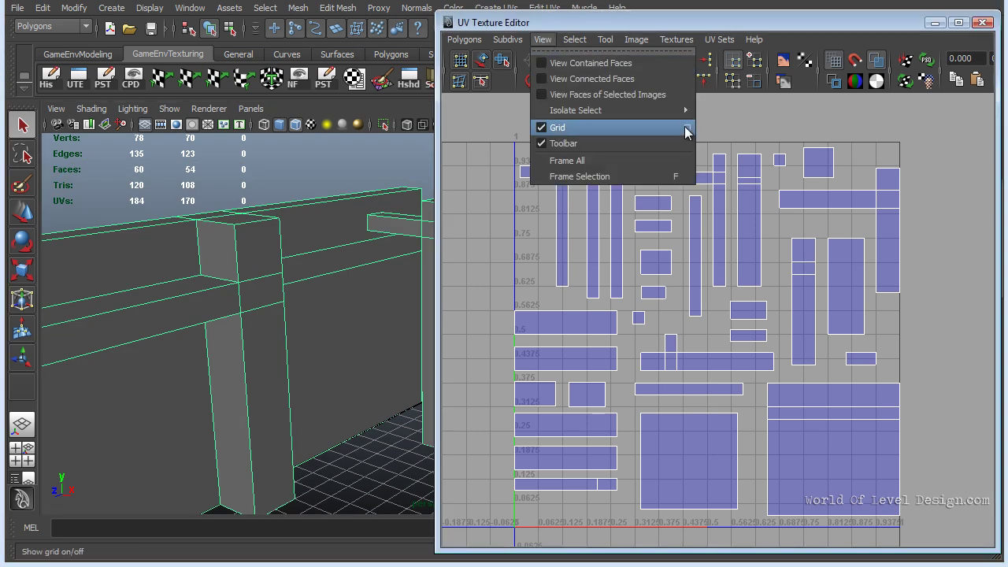
left_click(788, 275)
scroll(784, 279, "up", 1)
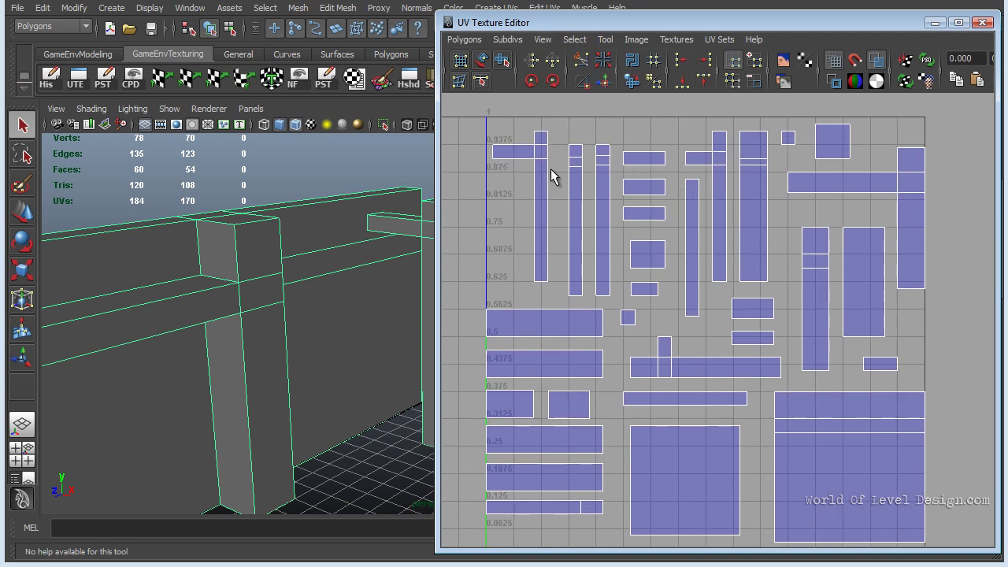
scroll(776, 211, "down", 1)
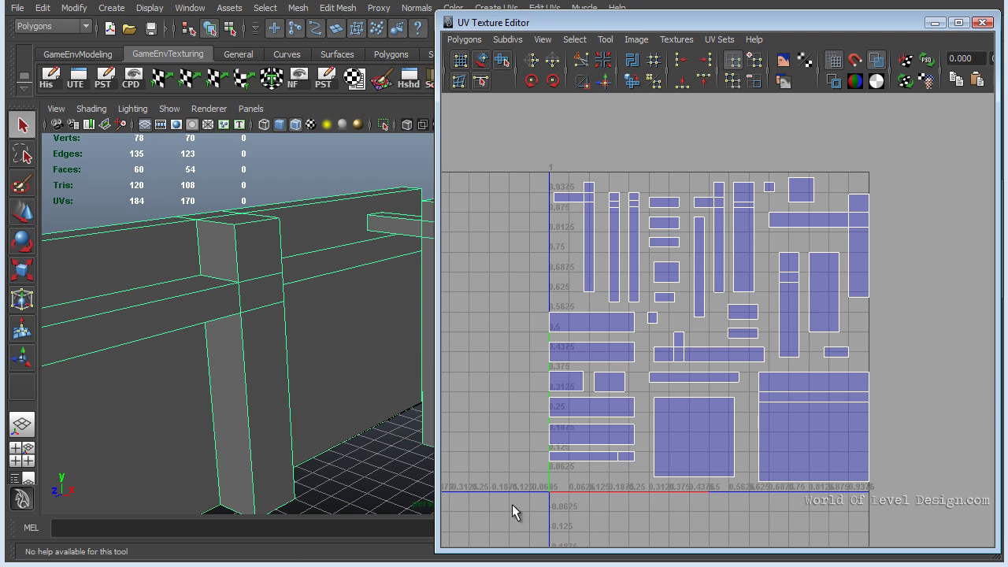